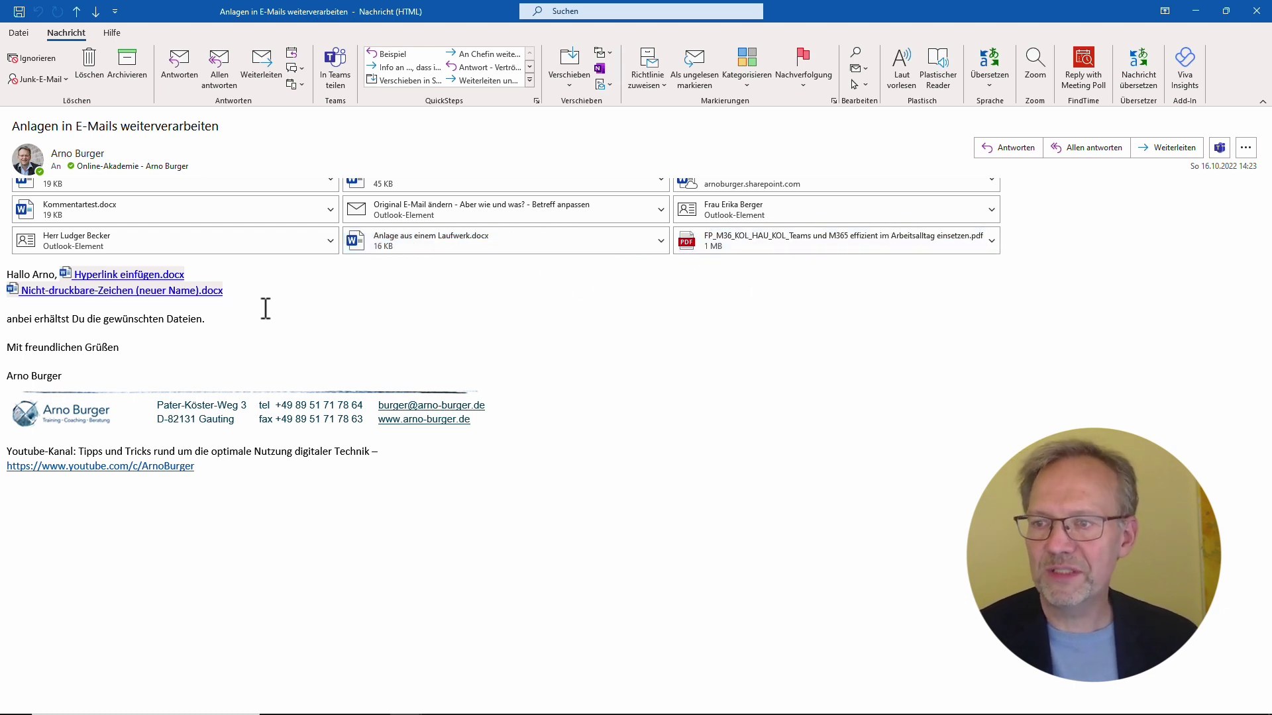
# - Preview the attachments Kommentartest.docx and Nicht-druckbare-Zeichen (neuer Name).docx and the contact card beside the attached e-mail
pyautogui.scroll(1, 220, 225)
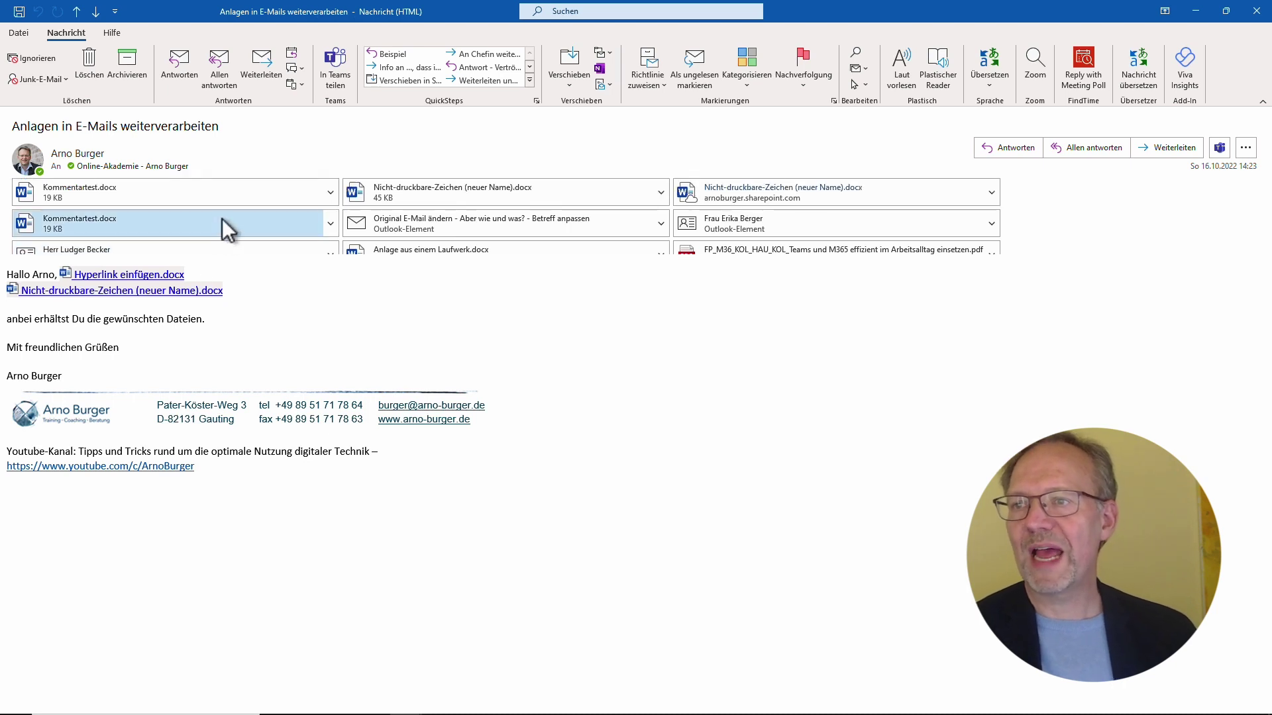
pyautogui.click(111, 193)
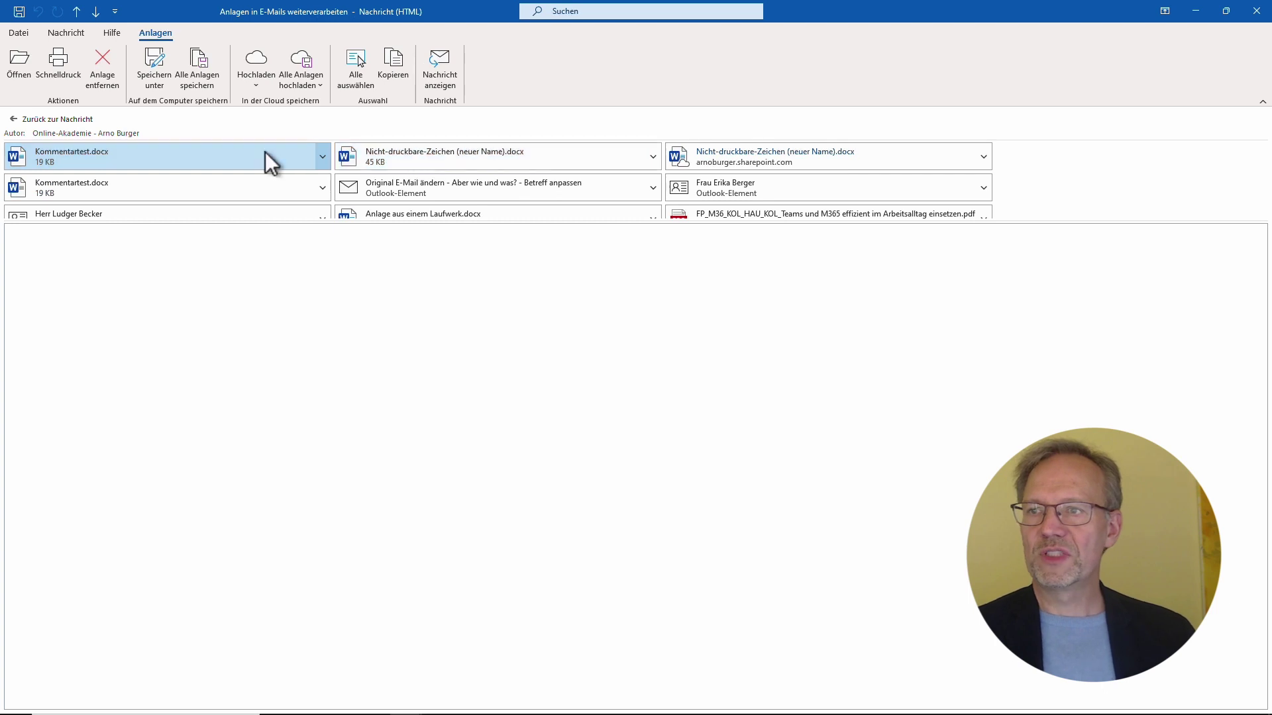
pyautogui.click(391, 153)
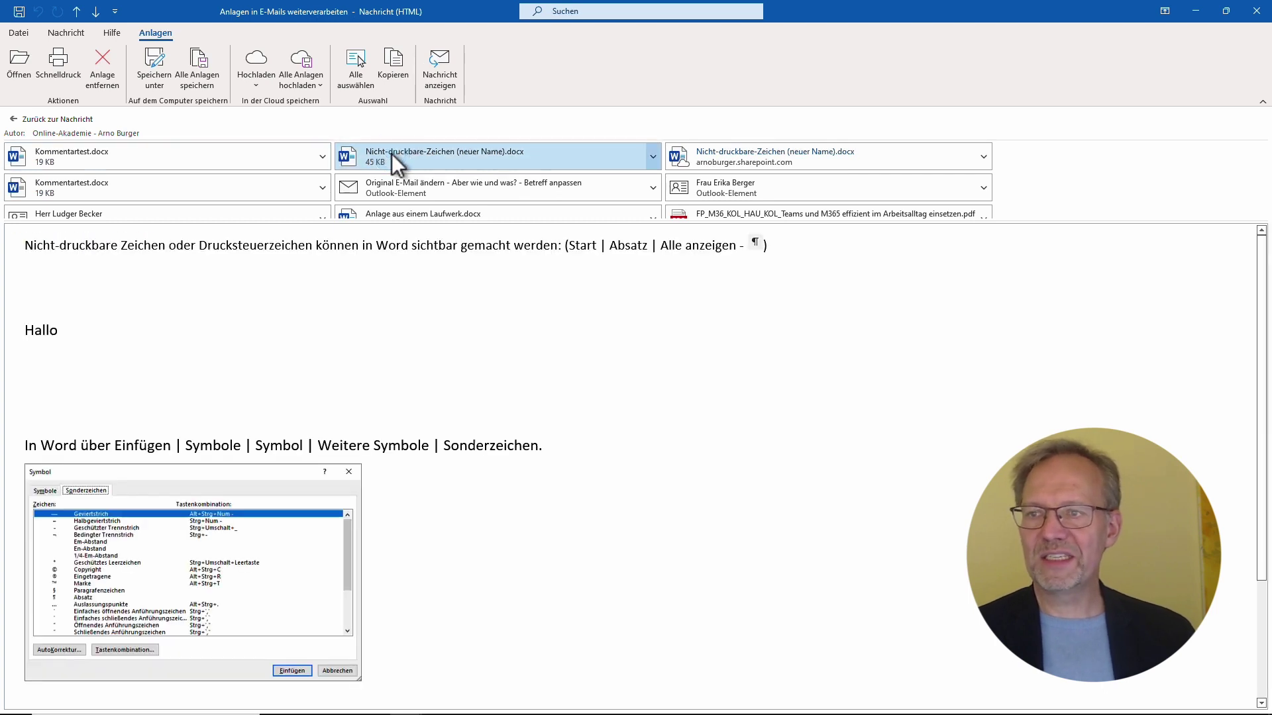
pyautogui.click(753, 193)
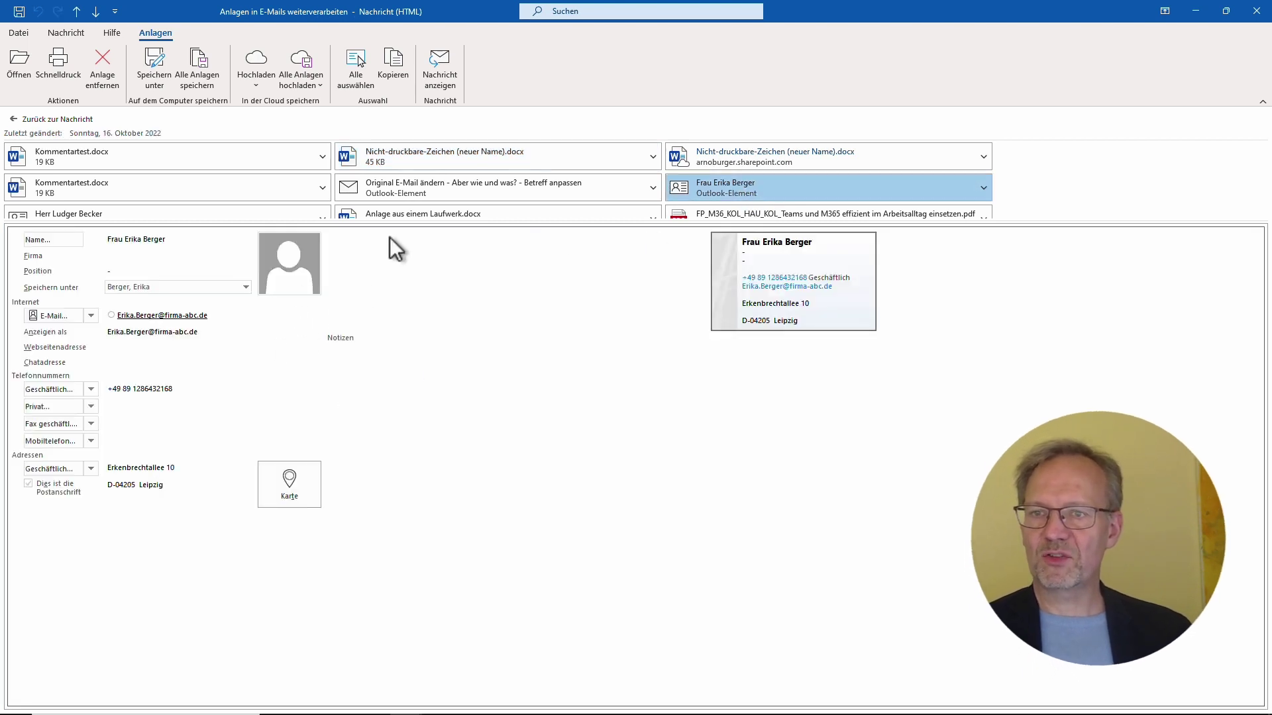
# - Preview the attached PDF about Teams and M365, page forward to page 3 and back to page 2, and return to the message
pyautogui.click(685, 215)
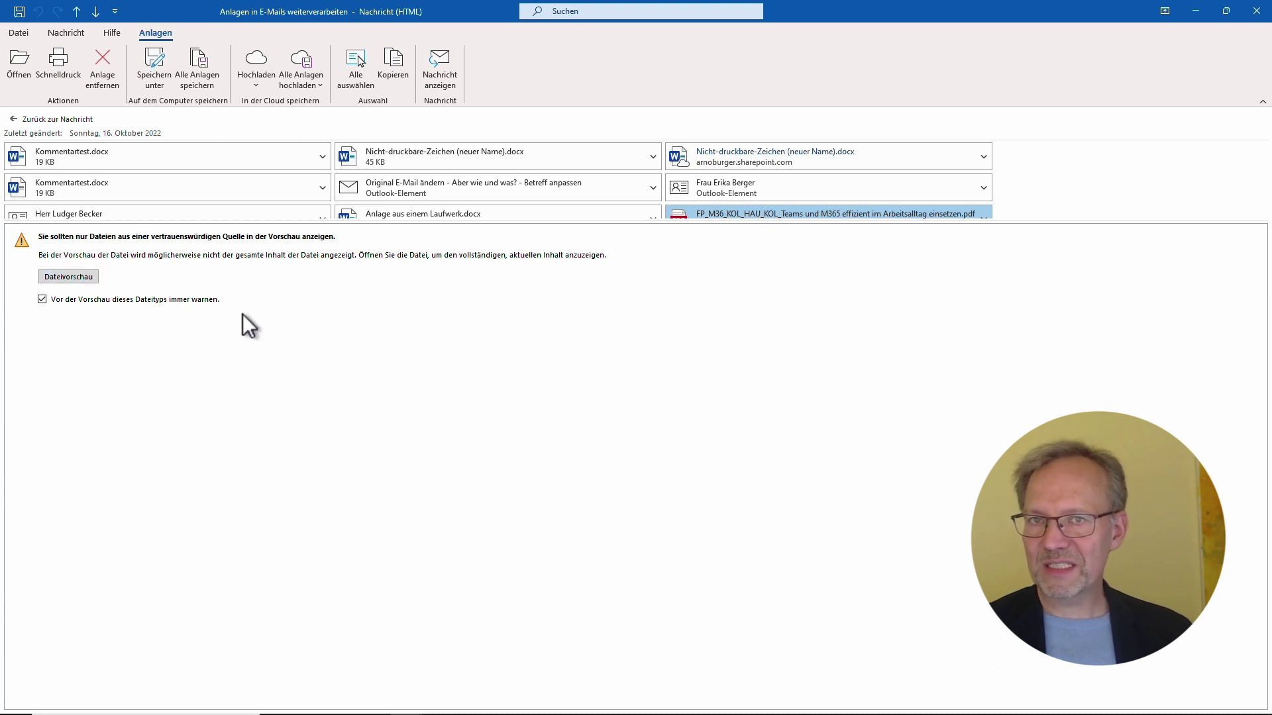
pyautogui.click(42, 302)
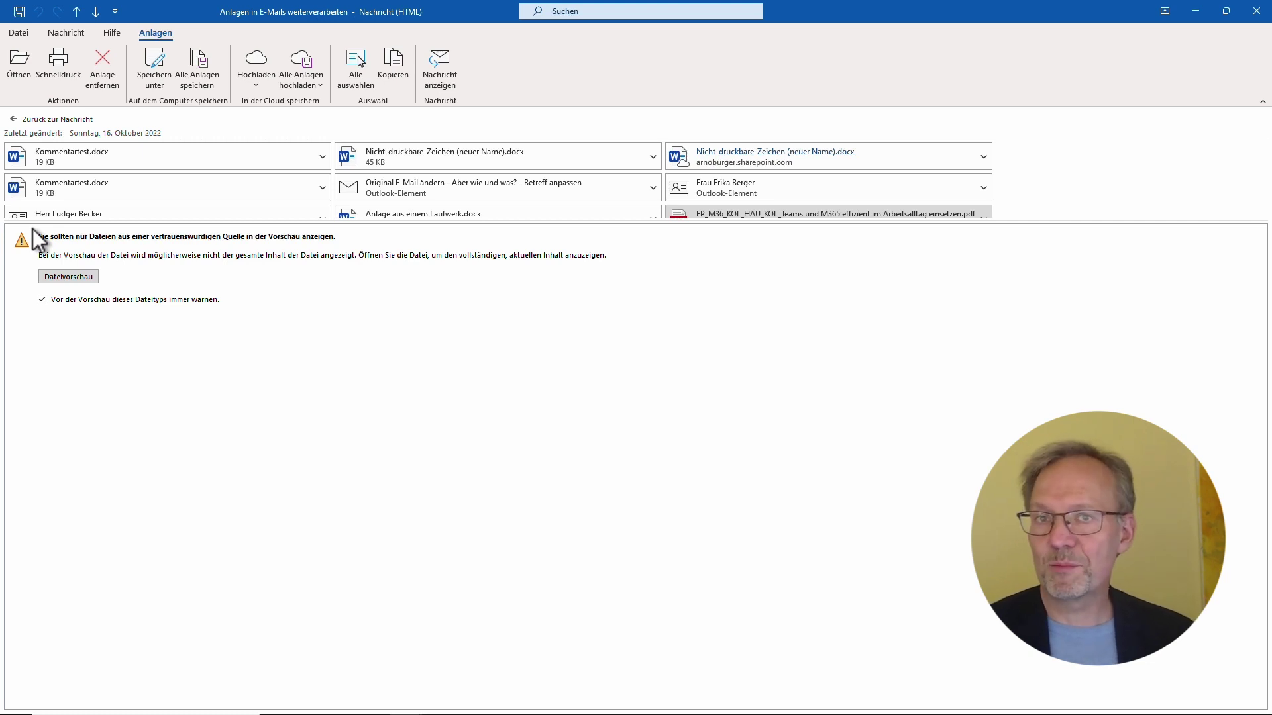
pyautogui.click(67, 277)
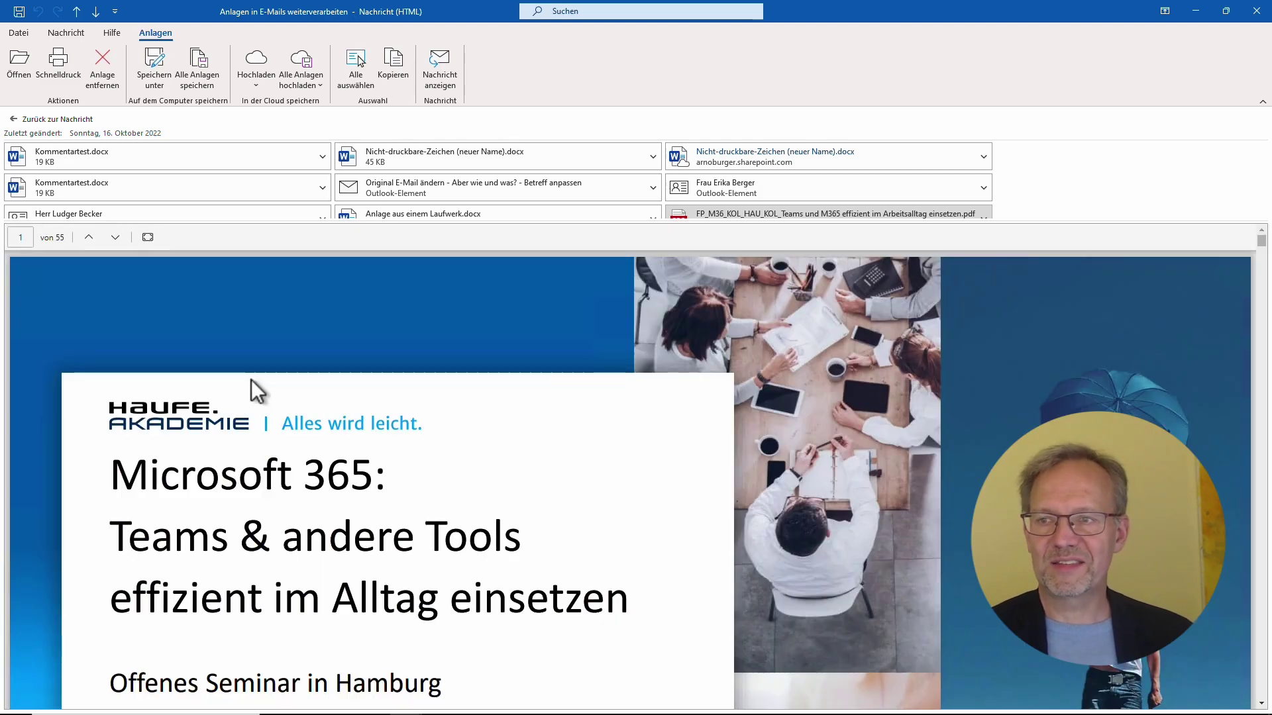
pyautogui.scroll(-1, 220, 349)
pyautogui.click(113, 238)
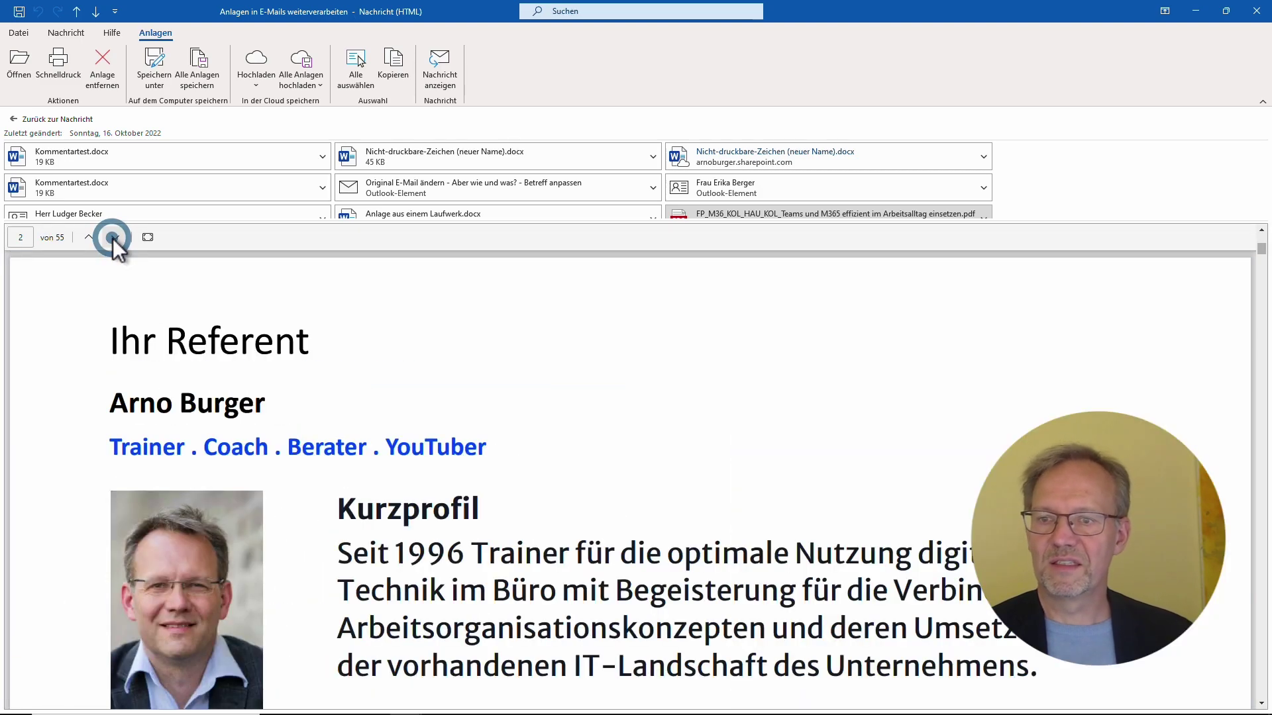
pyautogui.click(114, 238)
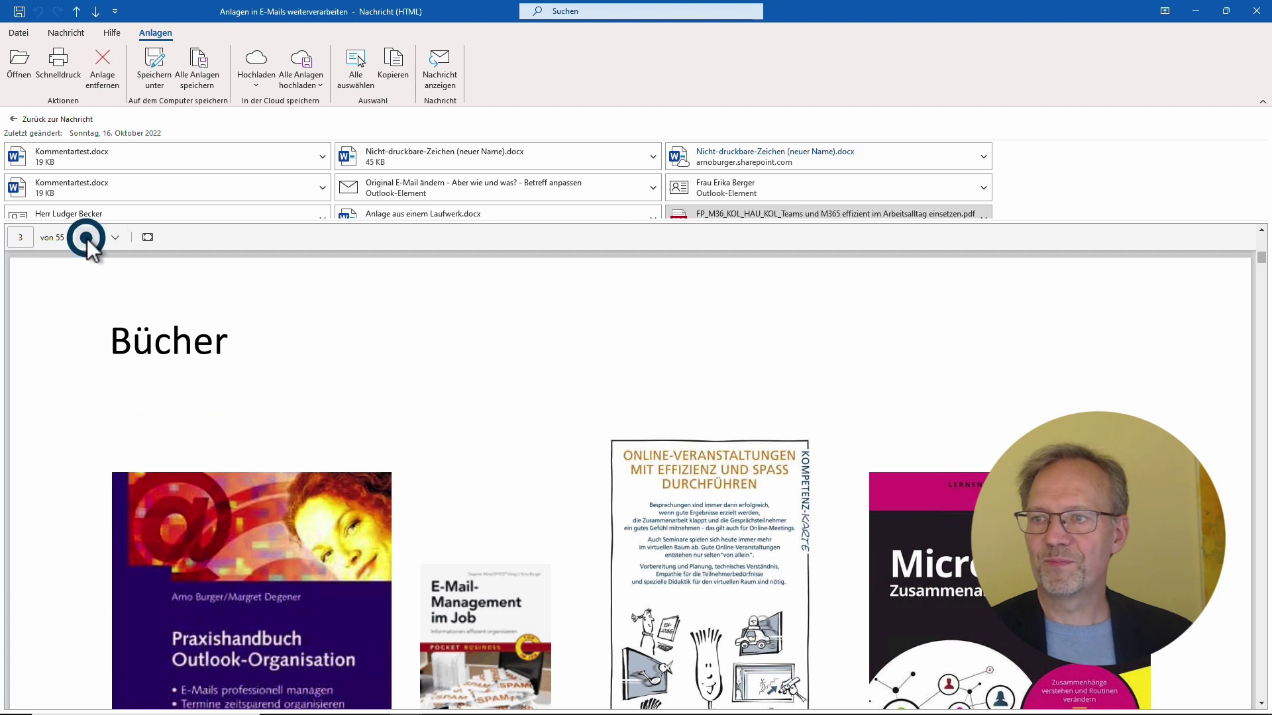
pyautogui.click(88, 237)
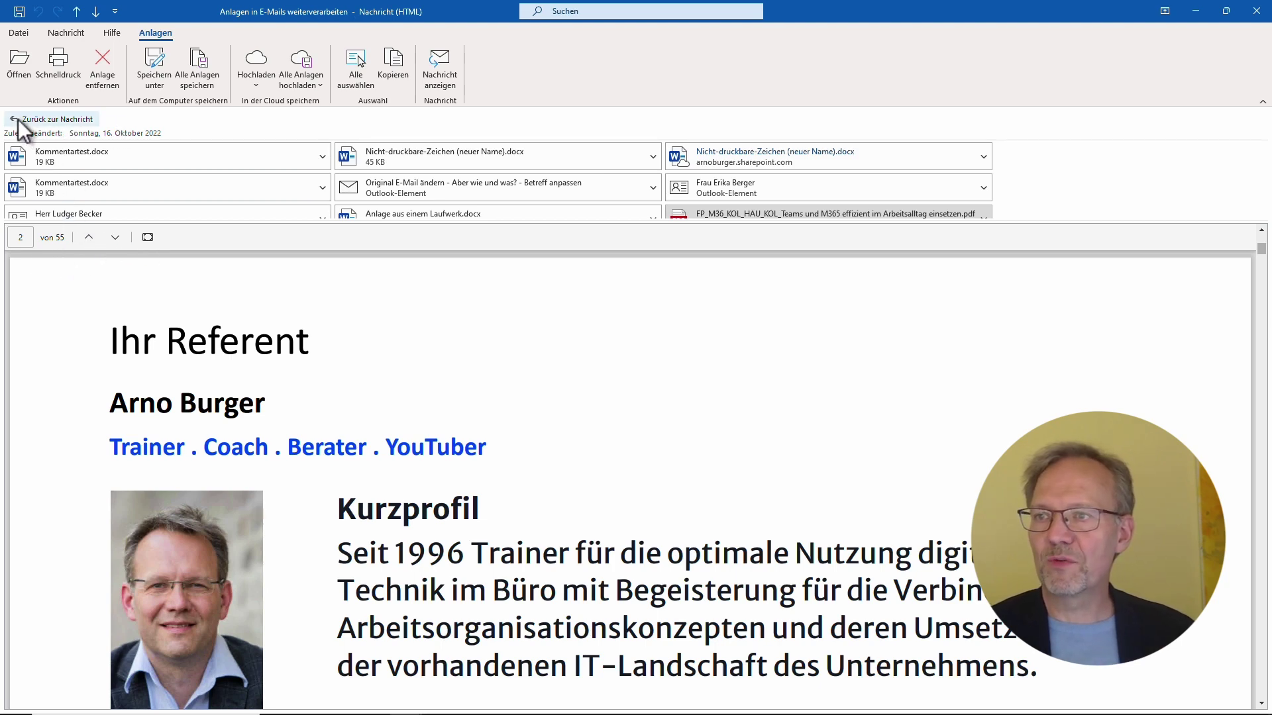
pyautogui.click(71, 119)
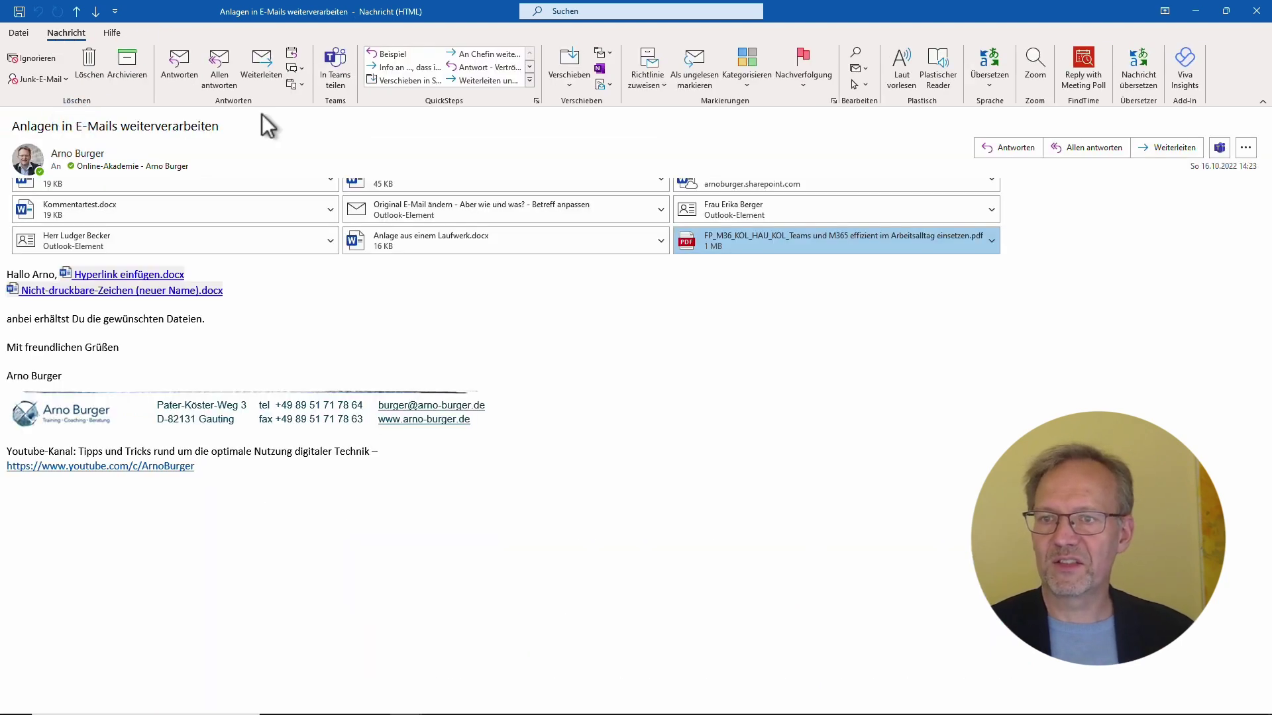
# - Preview the attached e-mail "Original E-Mail ändern - Aber wie und was? - Betreff anpassen" and the second contact card, and return to the message
pyautogui.click(463, 215)
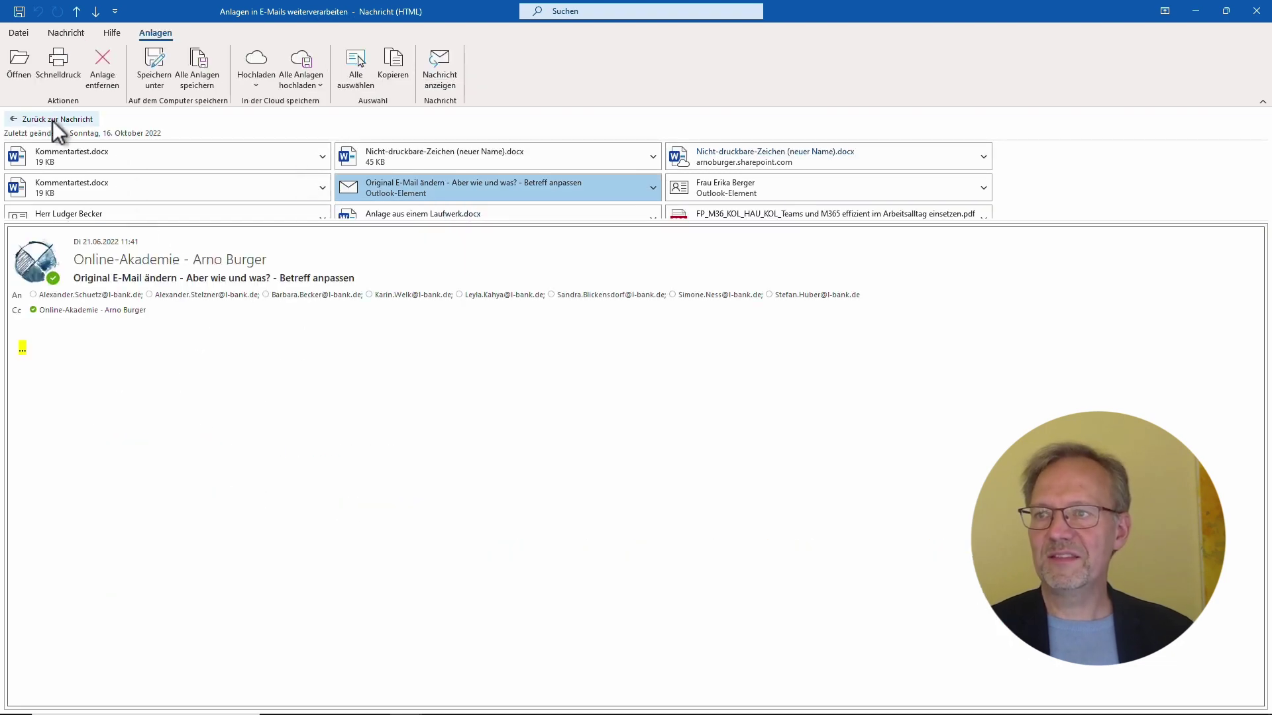
pyautogui.click(53, 213)
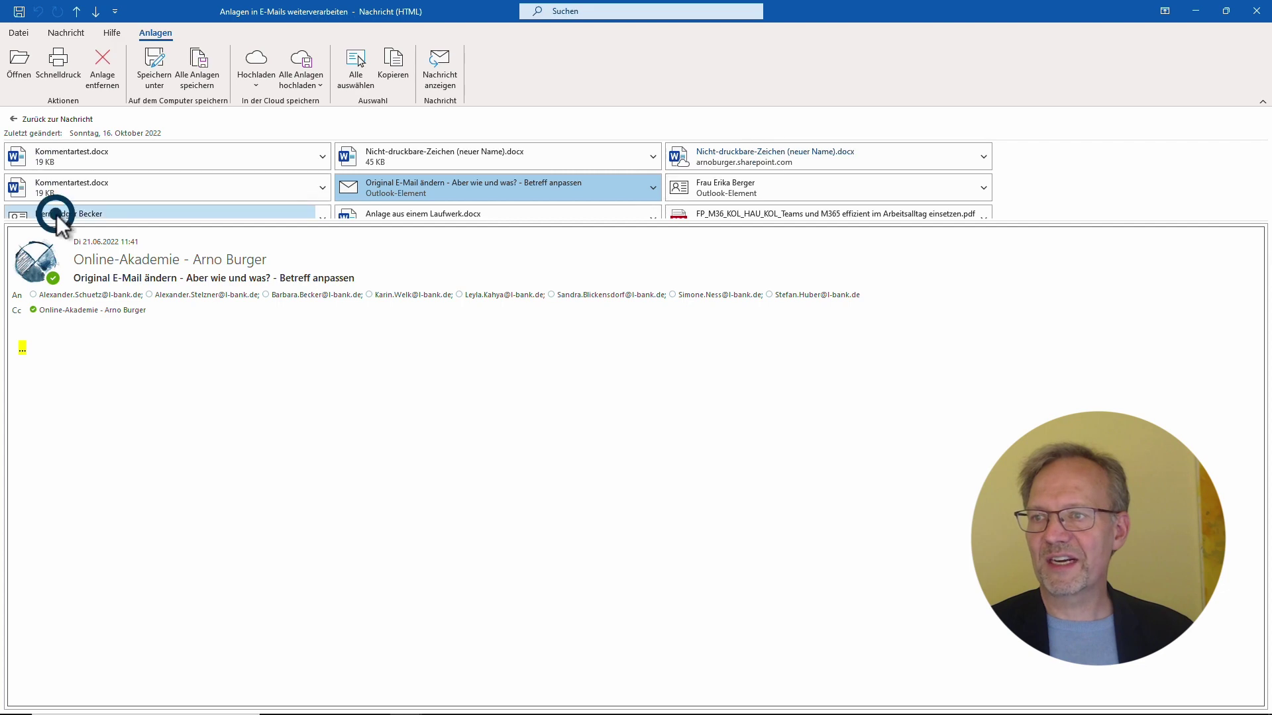
pyautogui.click(17, 120)
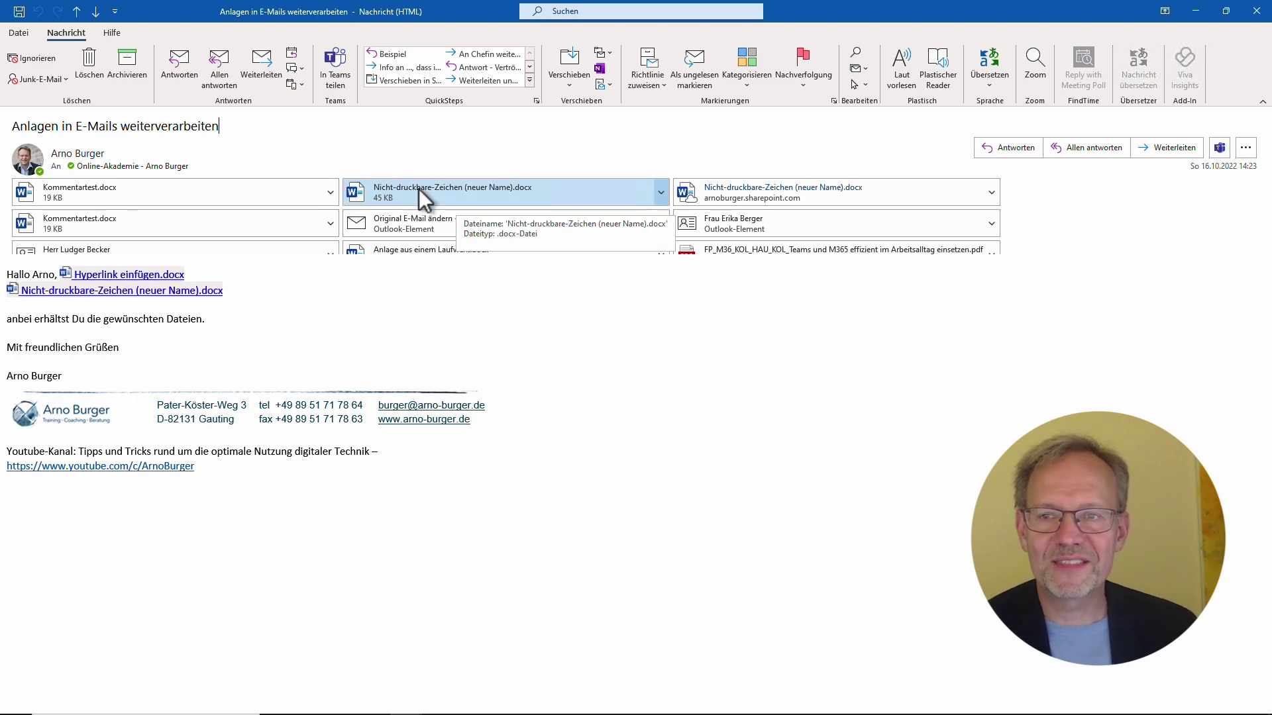
# - Open the 45 KB attachment Nicht-druckbare-Zeichen (neuer Name).docx in Word and close it, and preview the same attachment inside the message
pyautogui.doubleClick(419, 189)
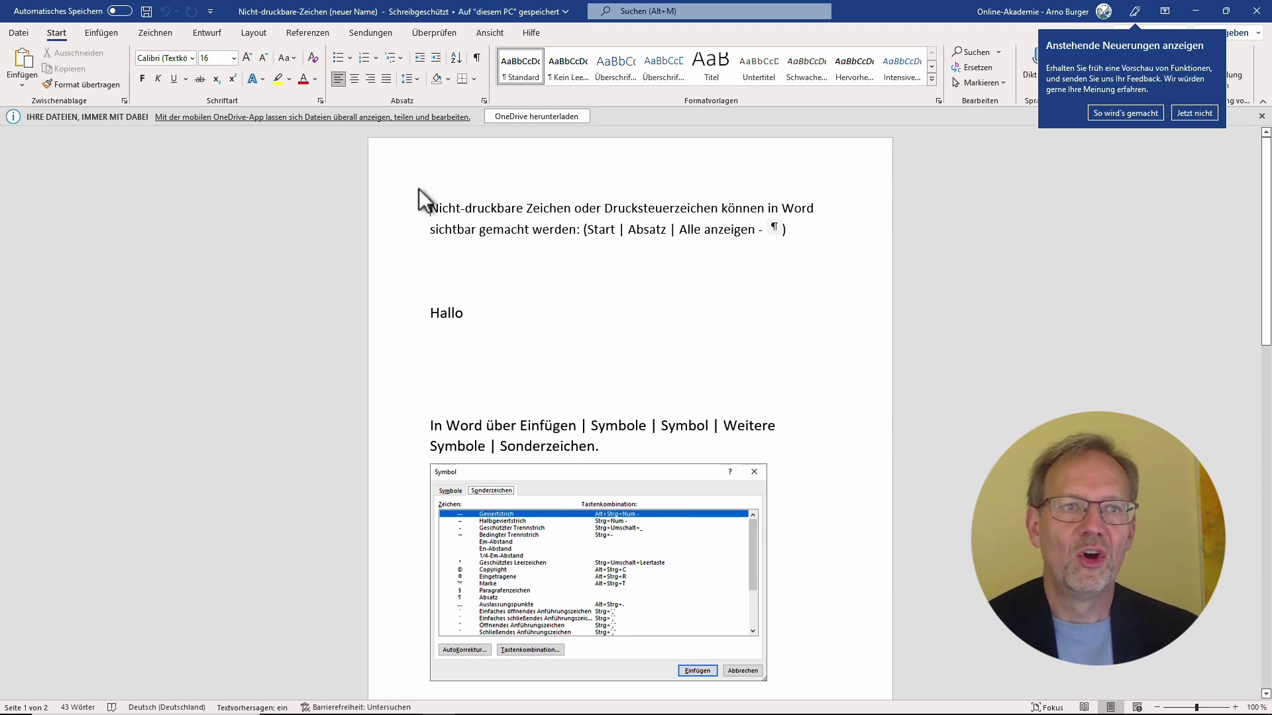
pyautogui.click(1186, 112)
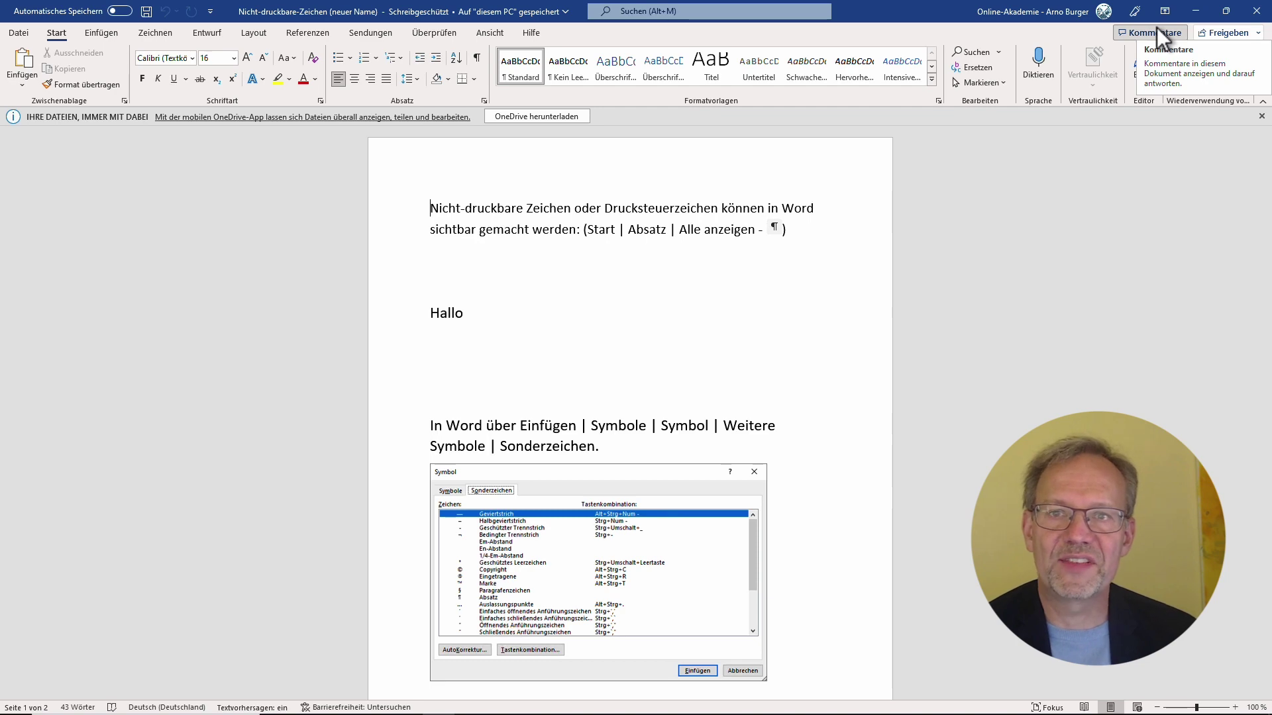
pyautogui.click(1255, 11)
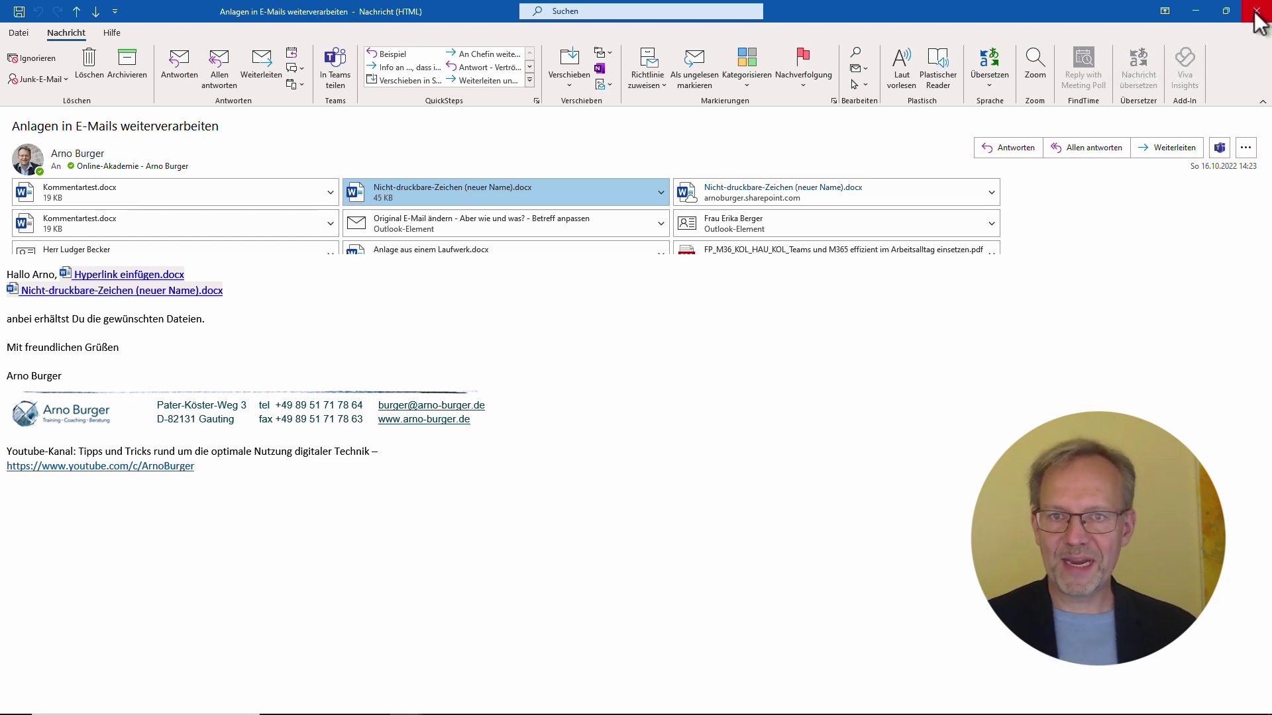
pyautogui.click(432, 195)
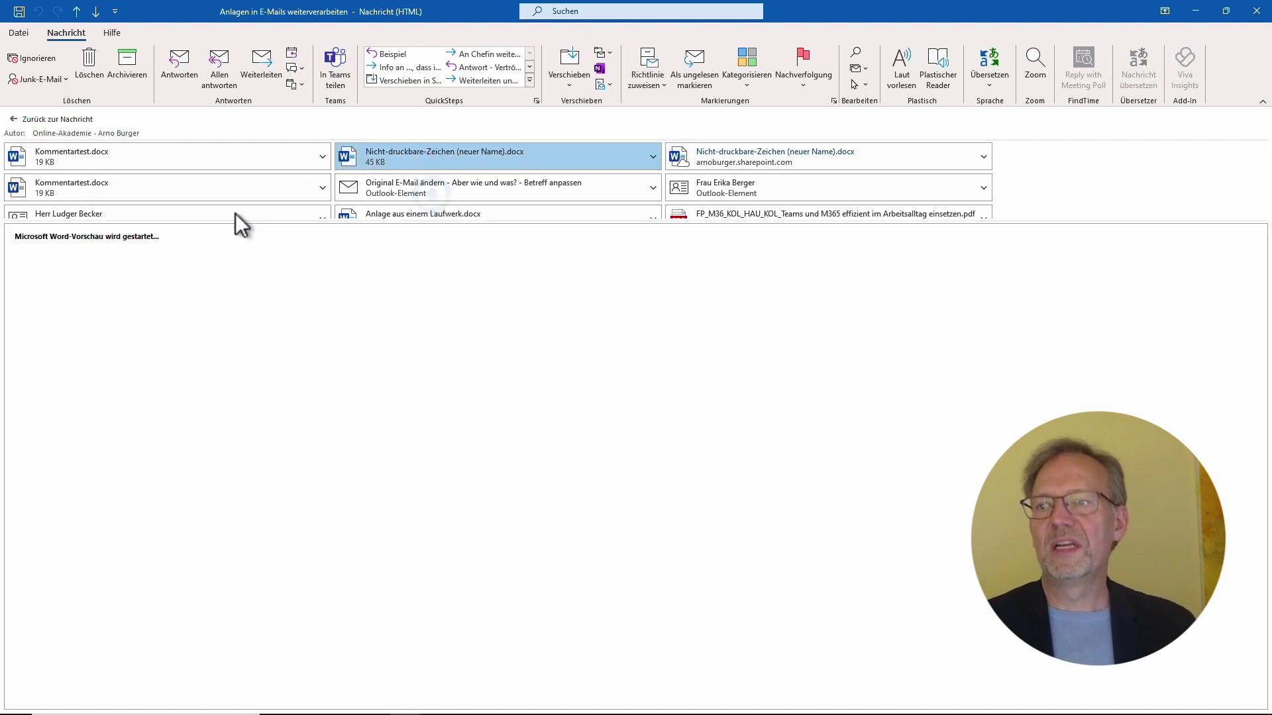
pyautogui.click(23, 119)
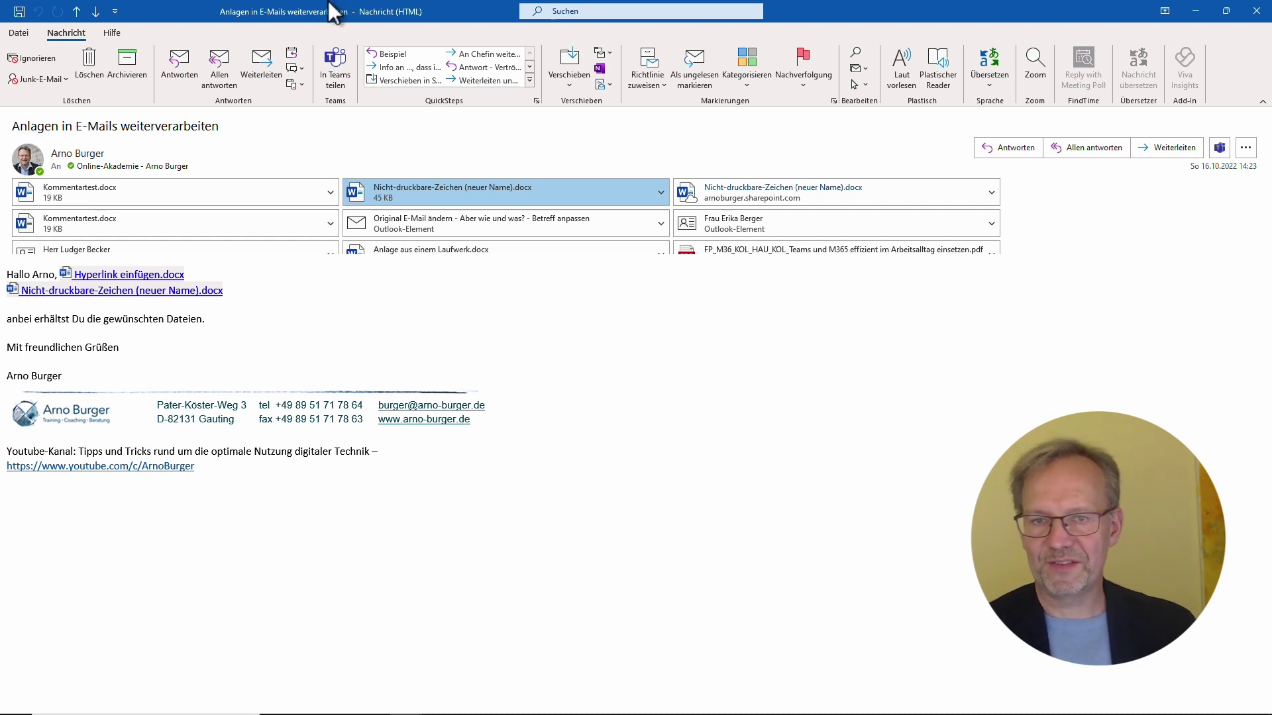
# - Examine the cloud upload destinations offered for the first Kommentartest.docx attachment without uploading it
pyautogui.rightClick(94, 196)
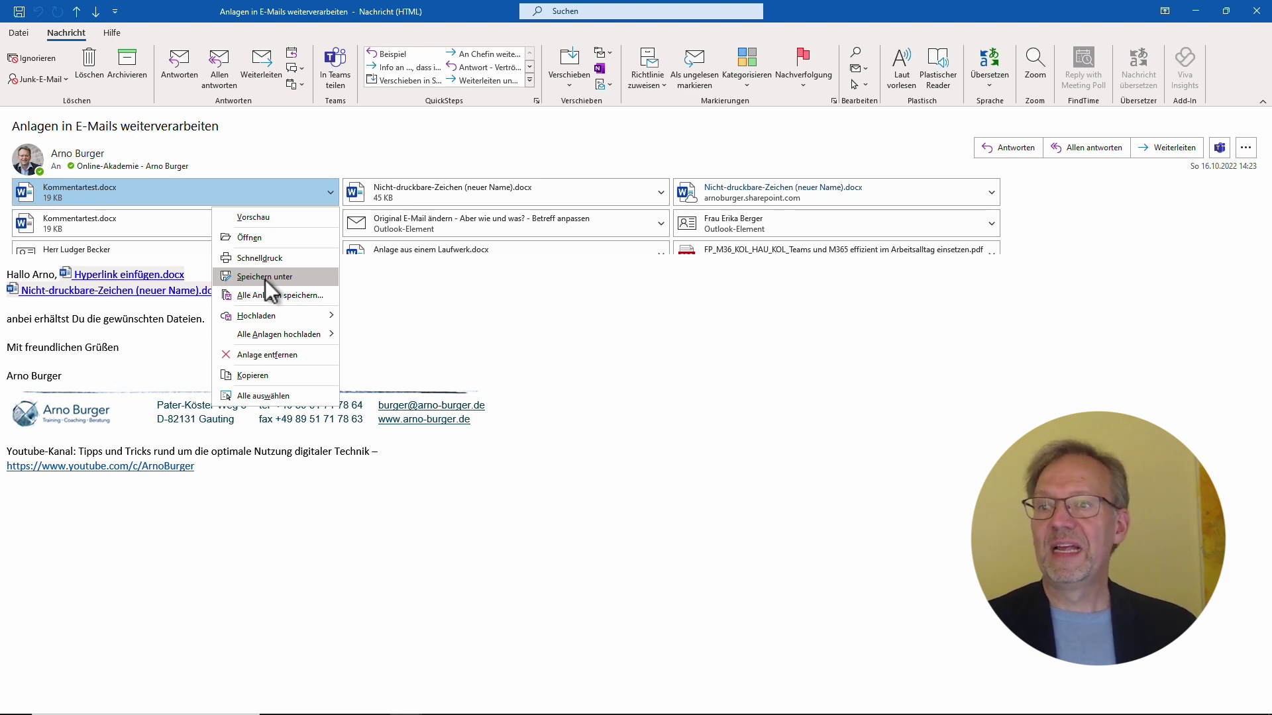
pyautogui.moveTo(269, 313)
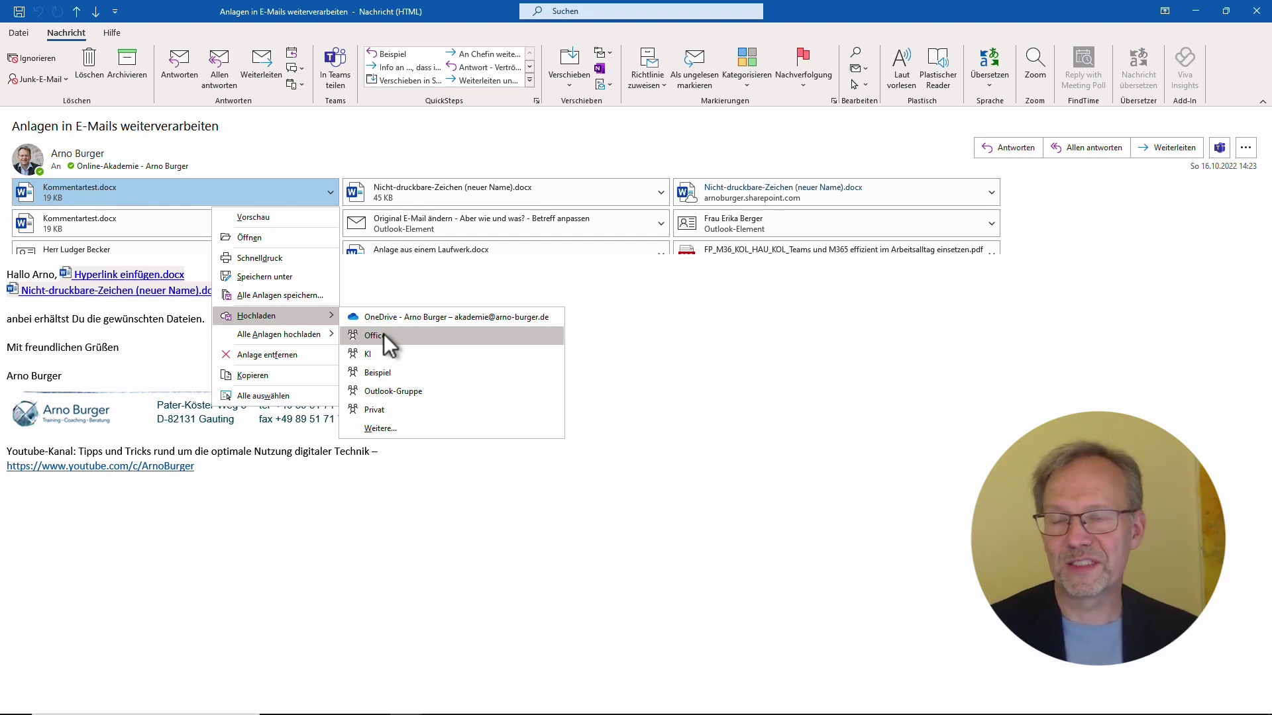
pyautogui.click(432, 280)
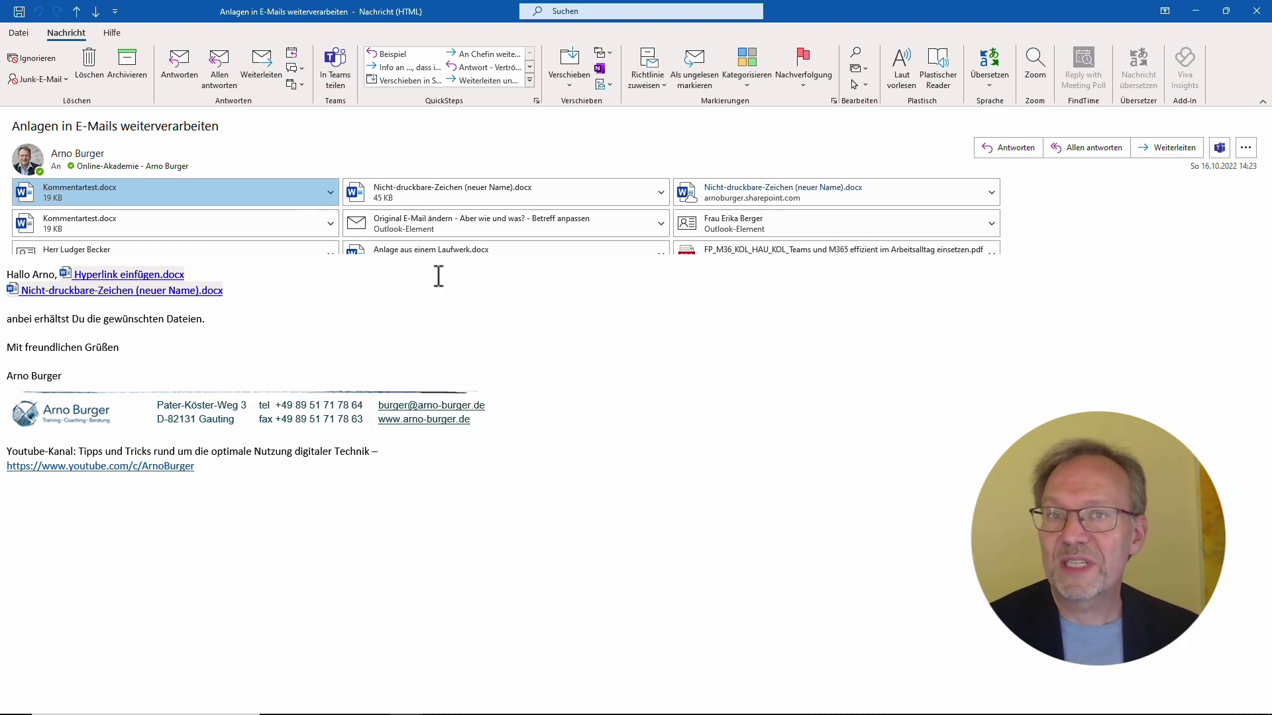
# - Start saving all attachments of the message and cancel the choice of the target folder
pyautogui.rightClick(233, 197)
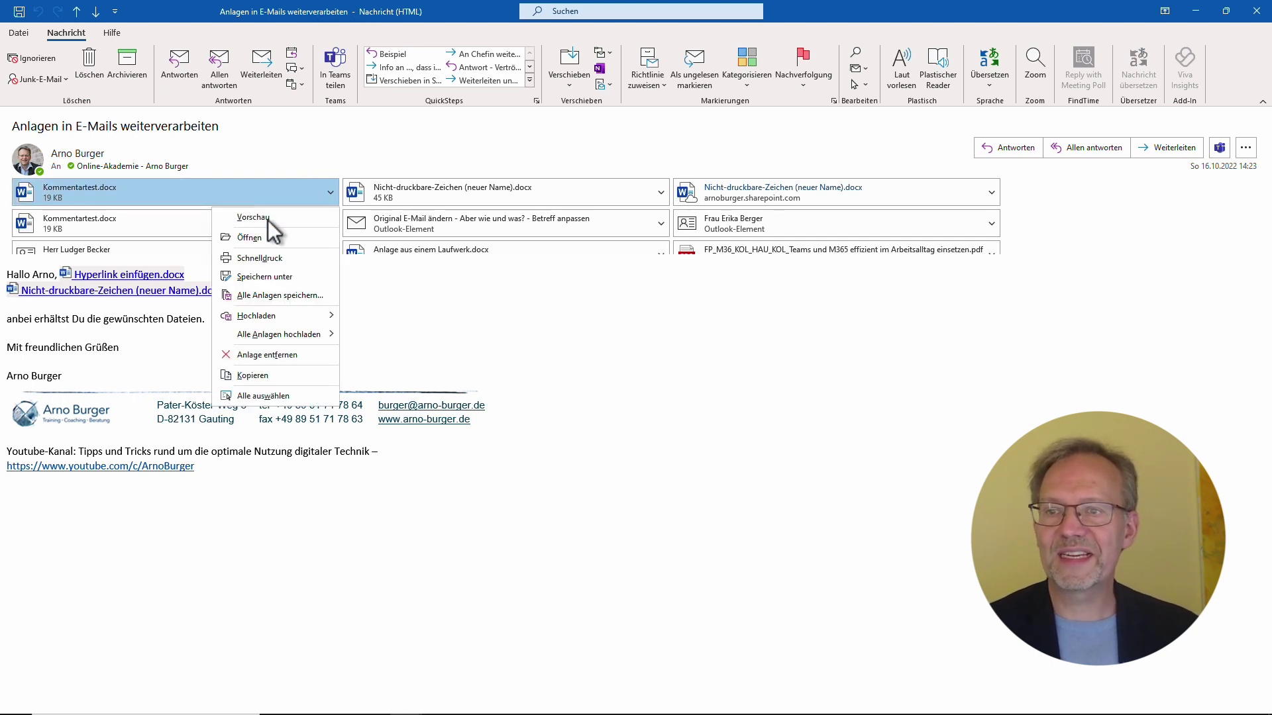
pyautogui.moveTo(278, 338)
pyautogui.click(278, 294)
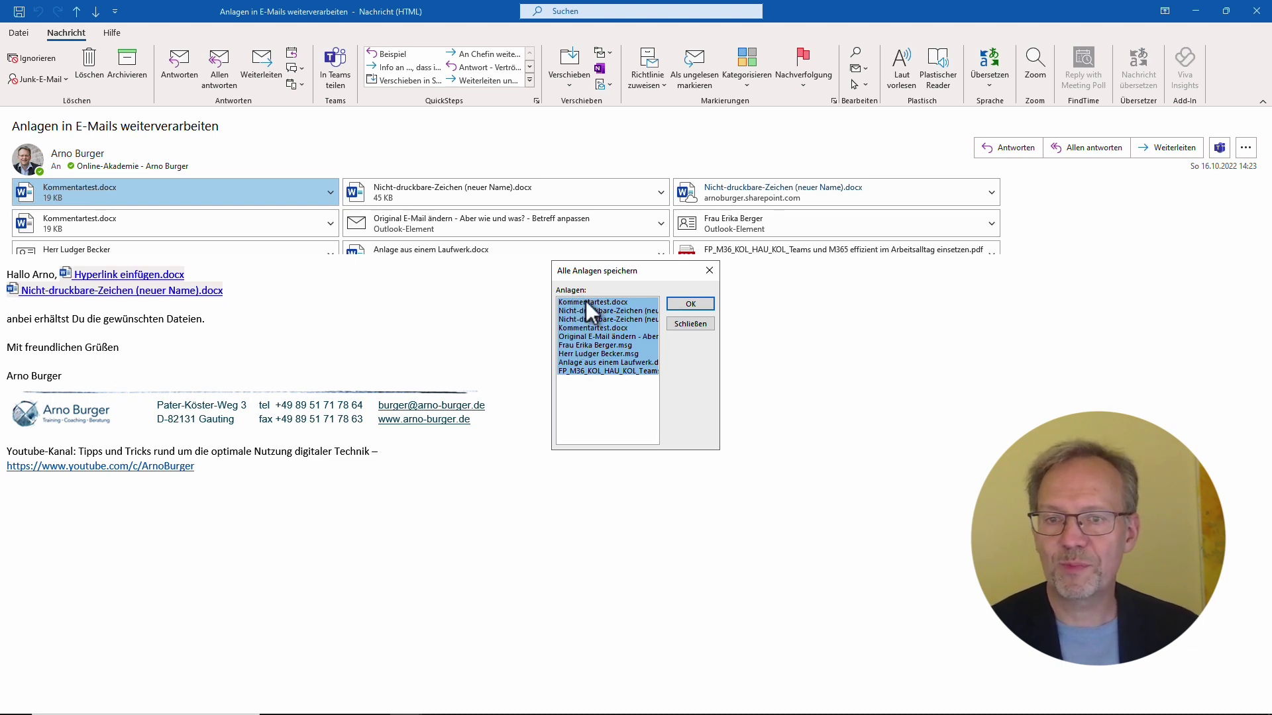
pyautogui.click(681, 304)
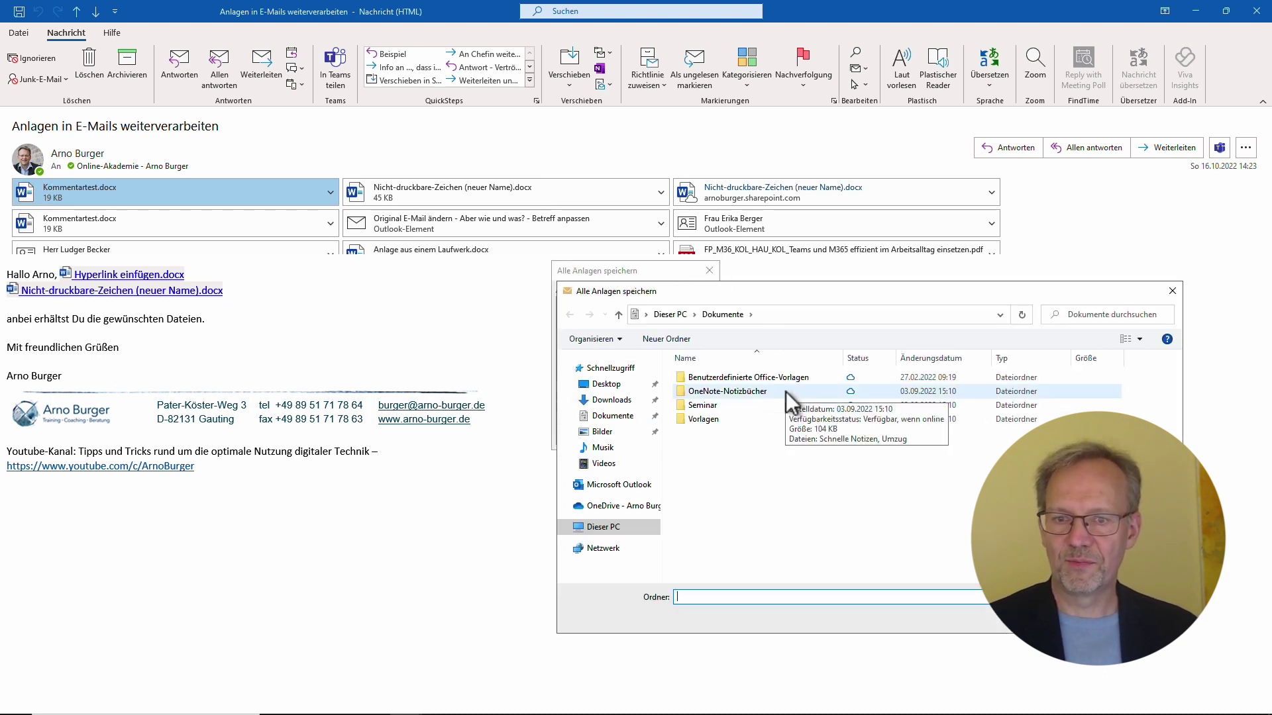
pyautogui.click(1172, 290)
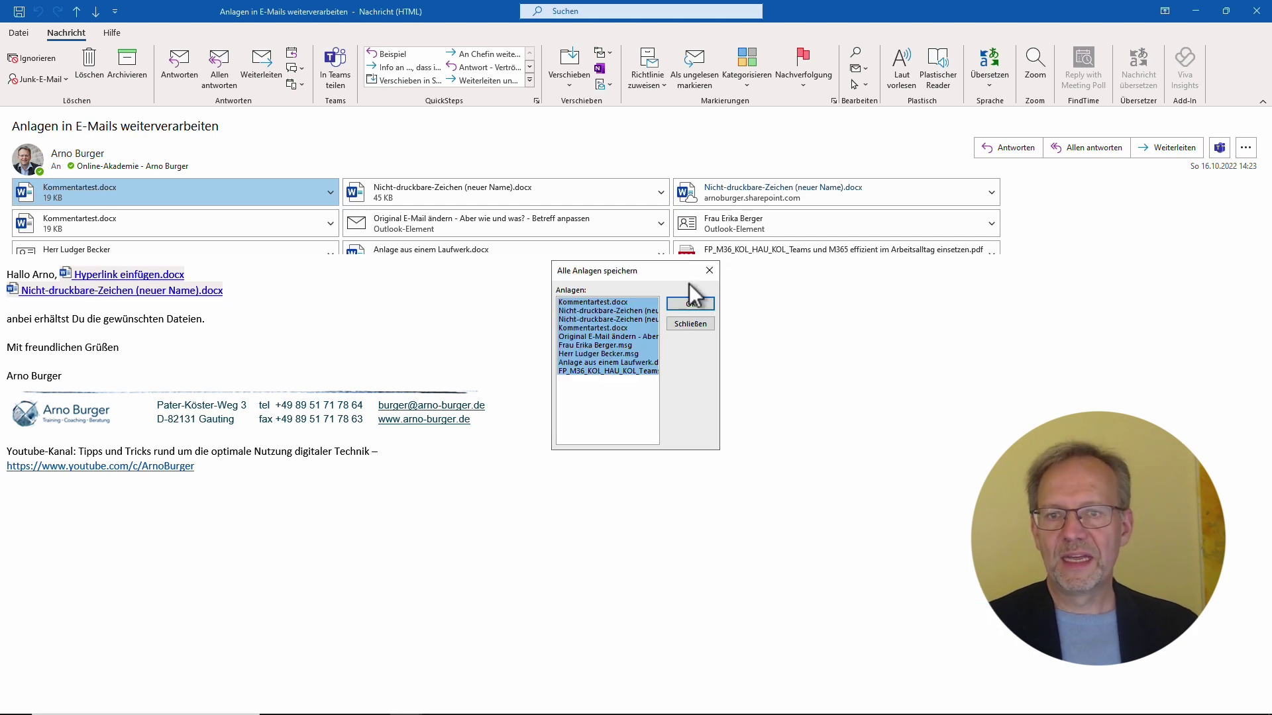
# - Select only the first, third, fifth and eighth attachments in the list of attachments for saving
pyautogui.click(609, 303)
pyautogui.keyDown('ctrl'); pyautogui.click(601, 320); pyautogui.keyUp('ctrl')
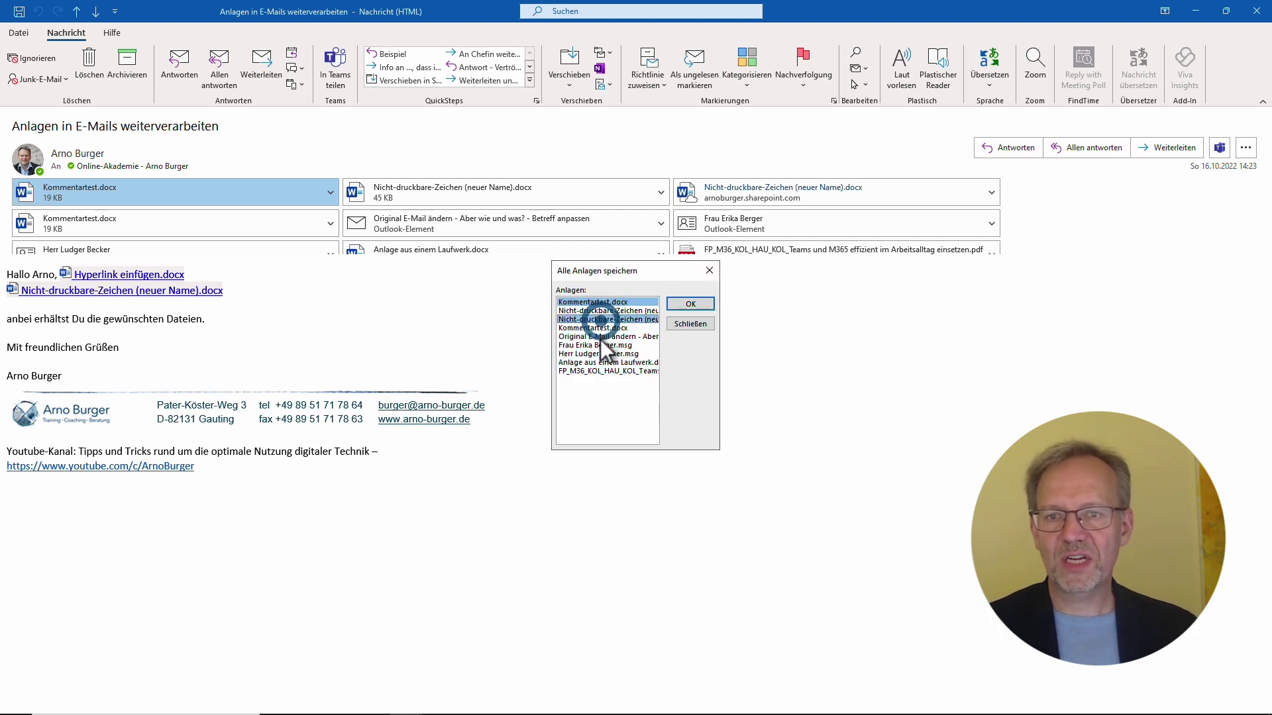
pyautogui.keyDown('ctrl'); pyautogui.click(600, 338); pyautogui.keyUp('ctrl')
pyautogui.keyDown('ctrl'); pyautogui.click(595, 362); pyautogui.keyUp('ctrl')
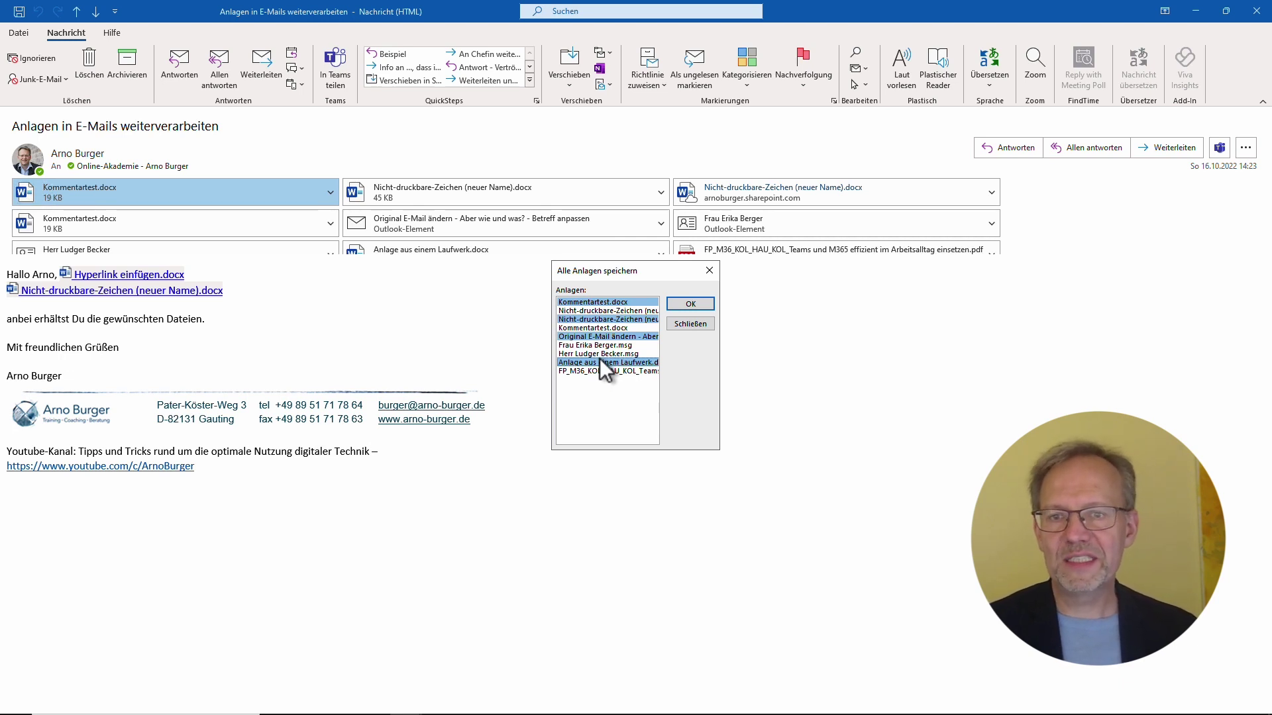
# - Save the first four listed attachments to the Seminar folder in Dokumente, declining to replace both files with duplicate names
pyautogui.click(608, 305)
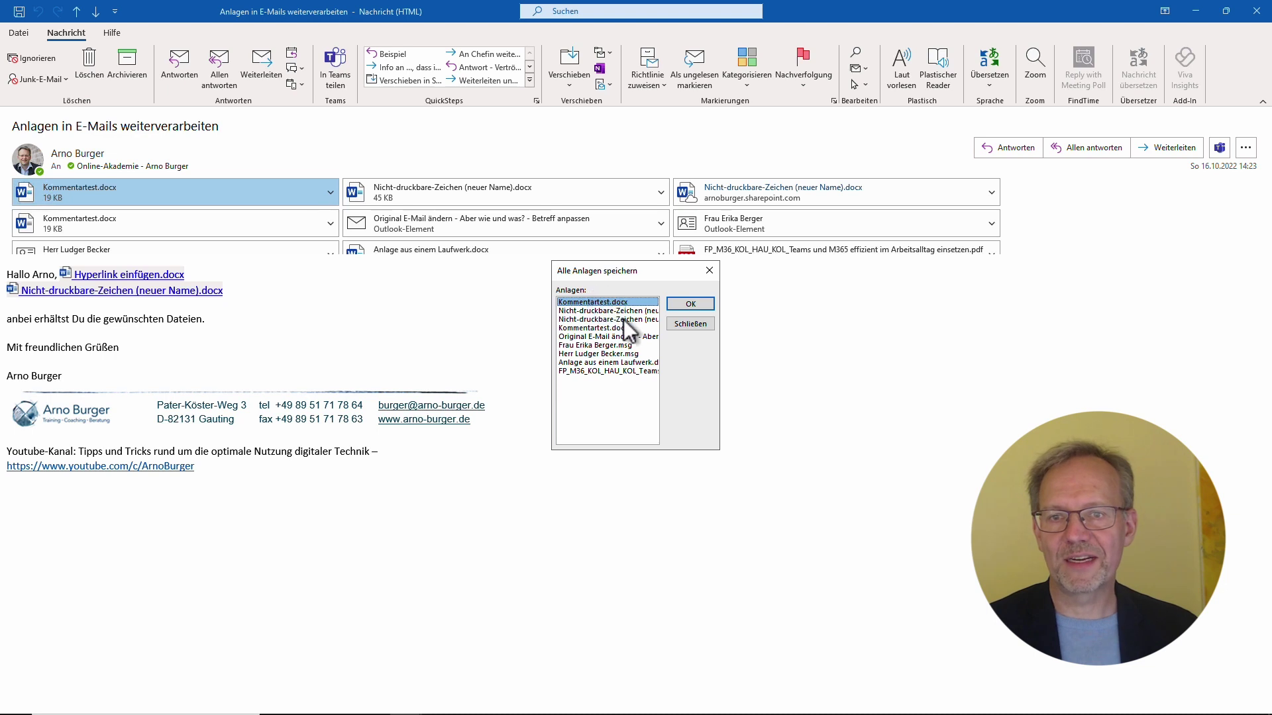
pyautogui.keyDown('shift'); pyautogui.click(620, 327); pyautogui.keyUp('shift')
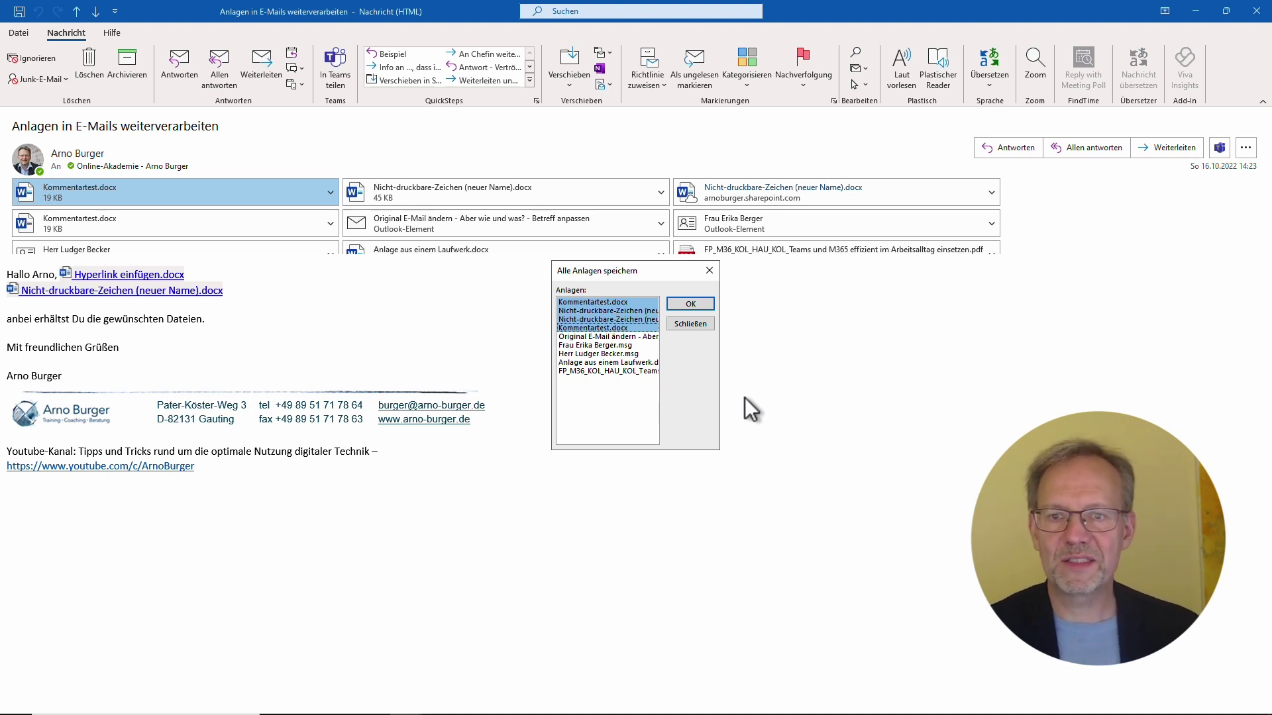
pyautogui.click(689, 304)
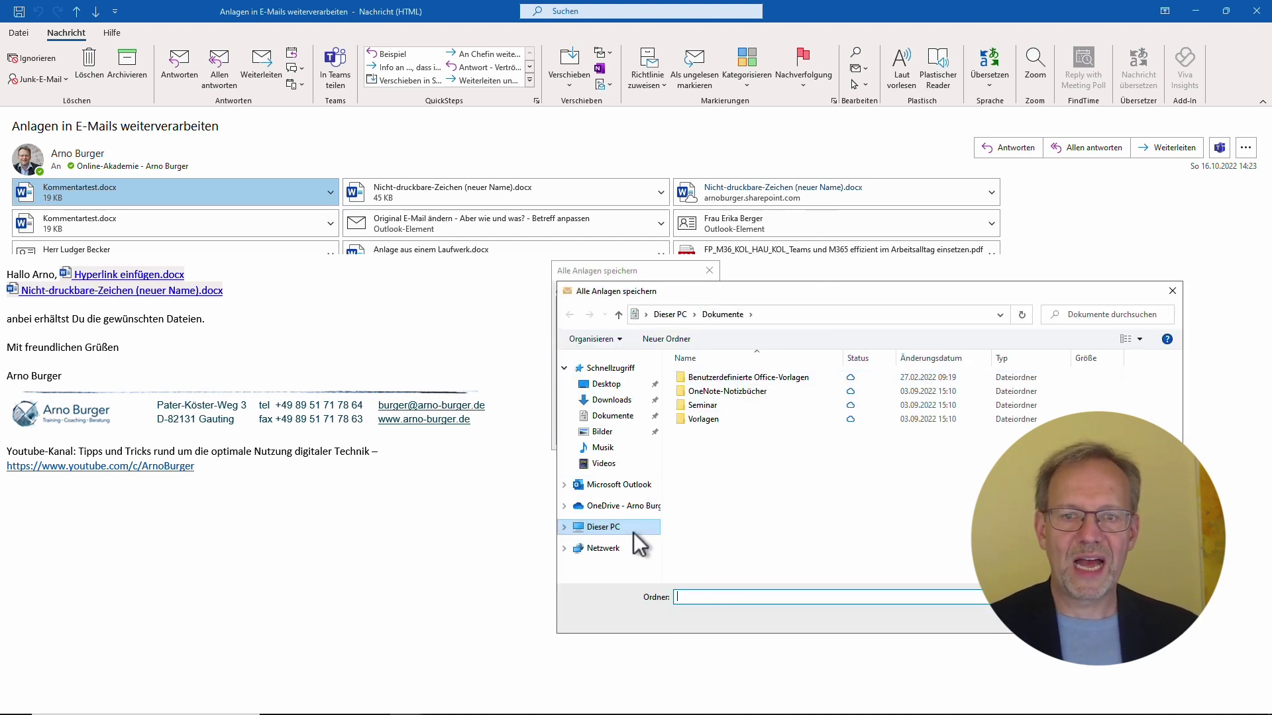
pyautogui.doubleClick(703, 405)
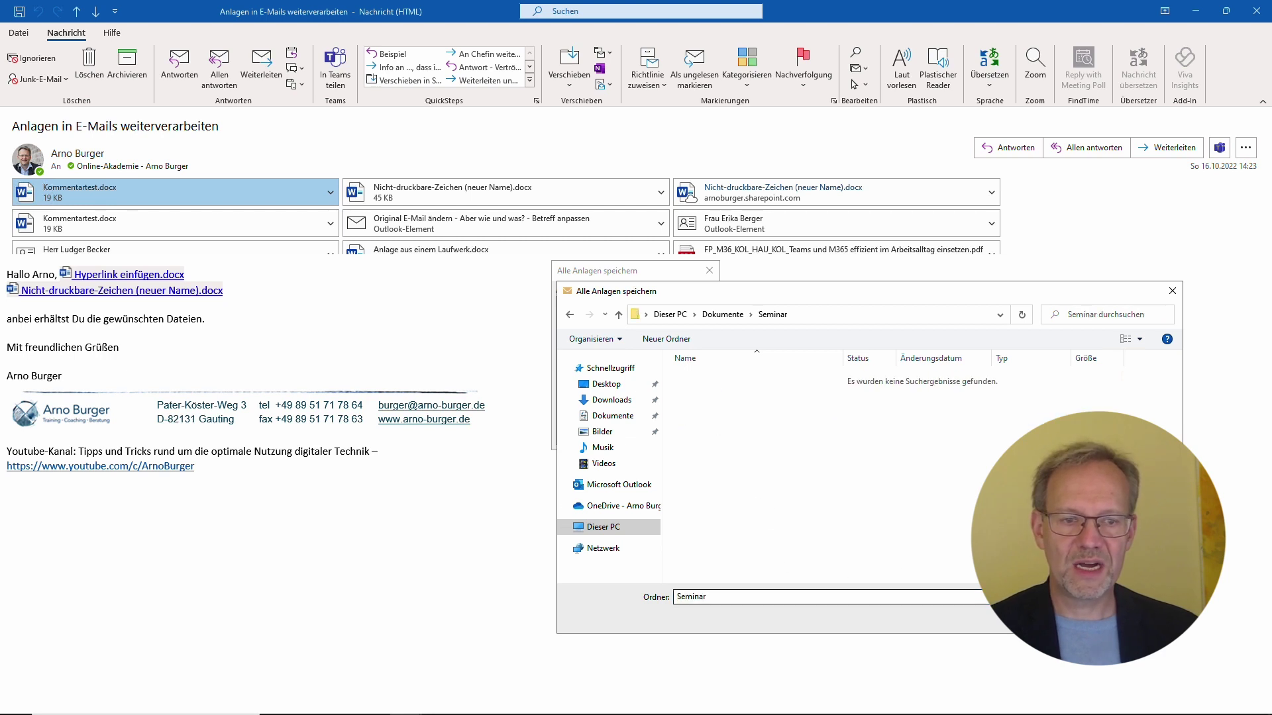
pyautogui.click(1060, 619)
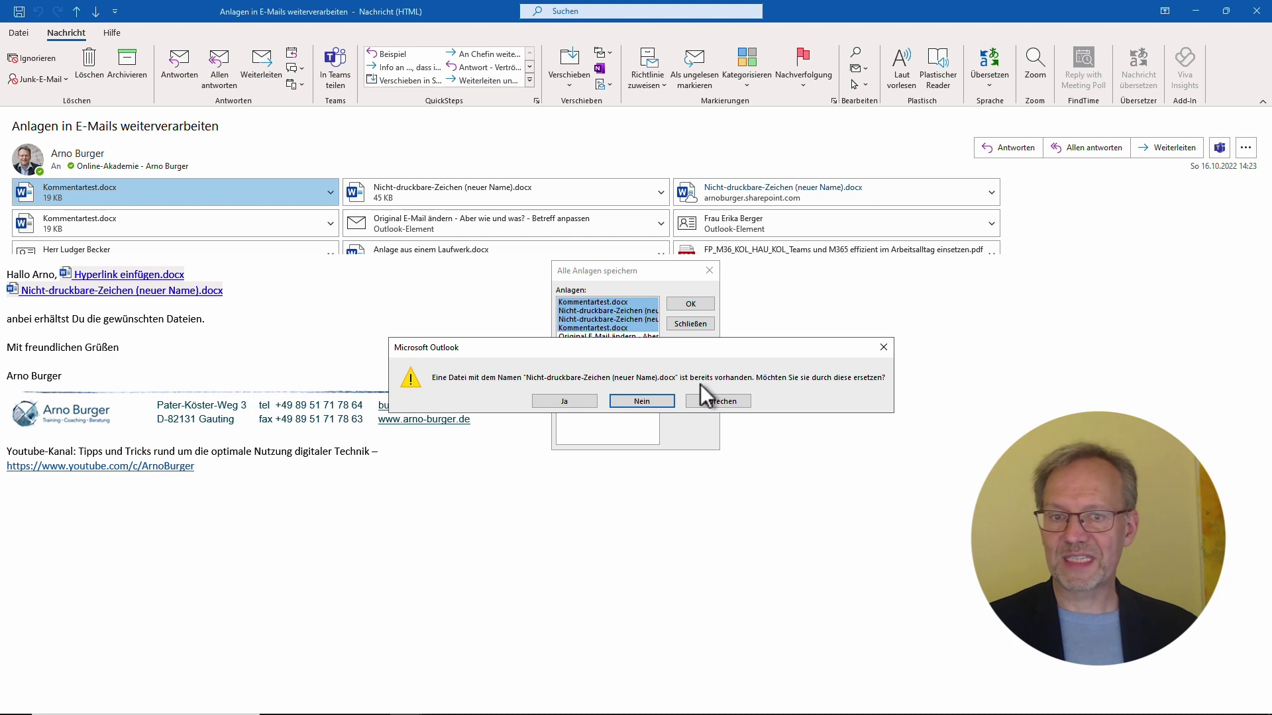
pyautogui.click(641, 401)
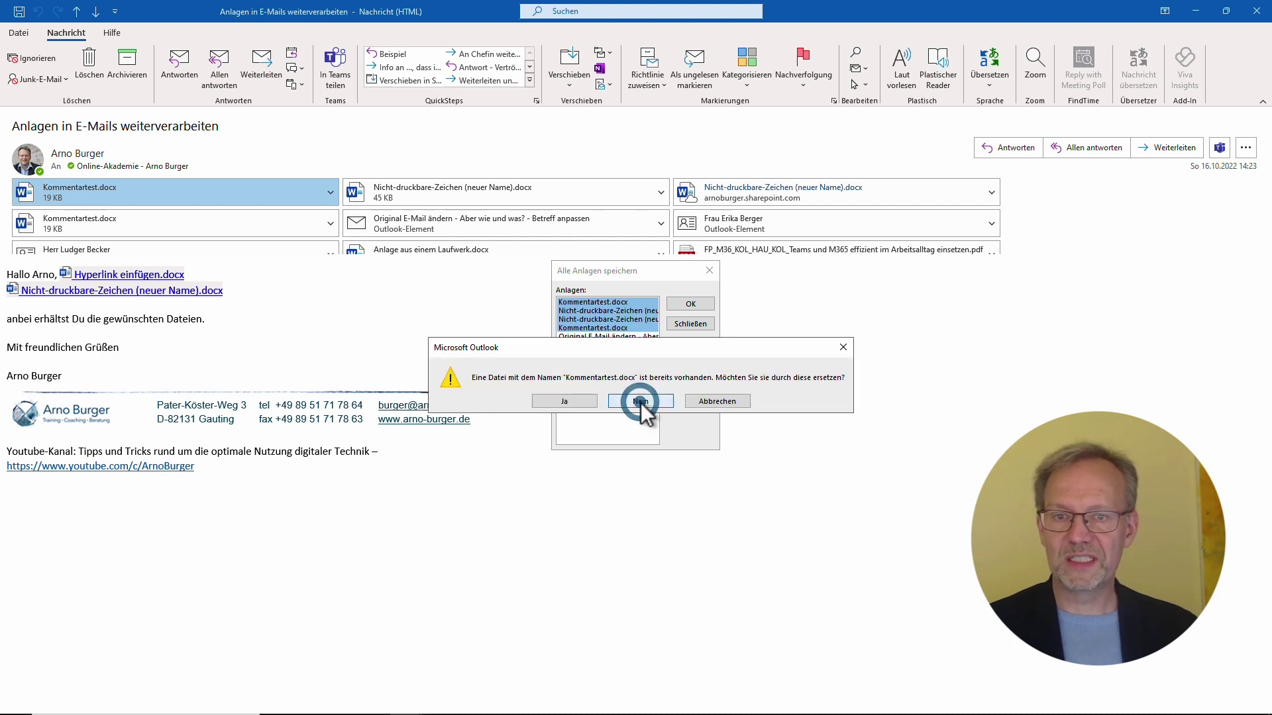
pyautogui.click(640, 401)
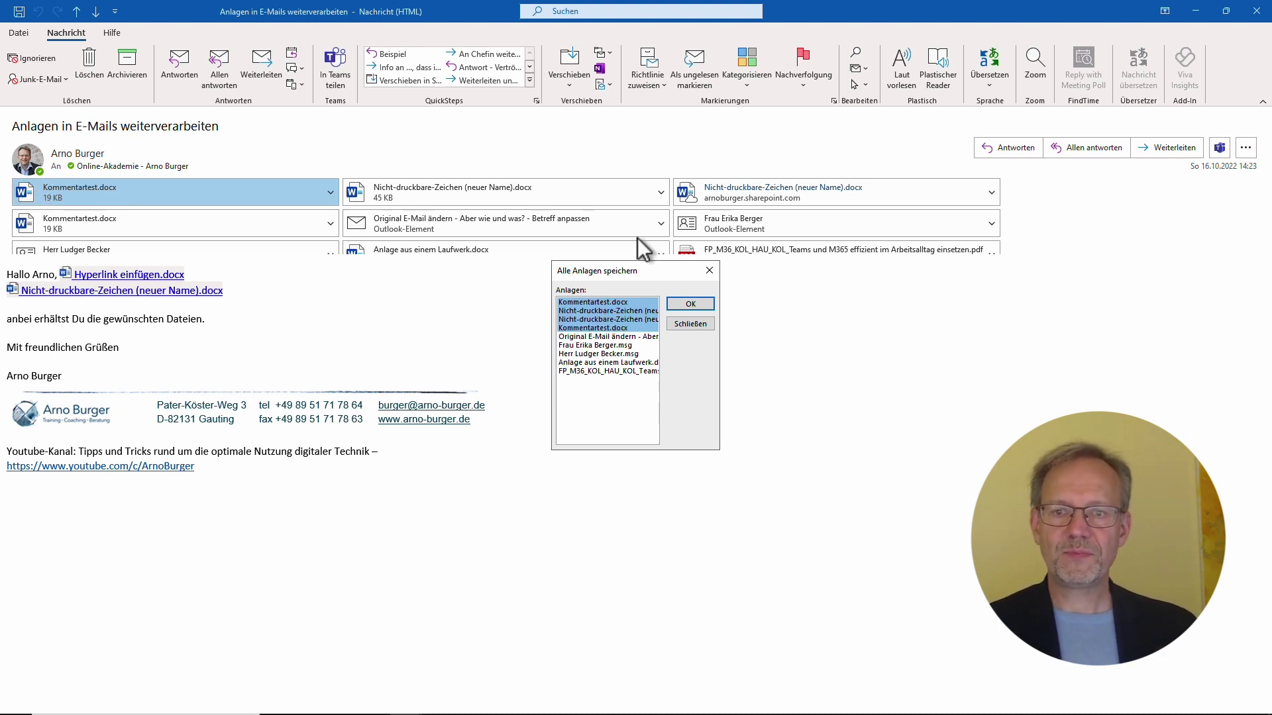
# - Preview the sixth attachment, a contact, then open it in its own window and close it without saving
pyautogui.click(689, 324)
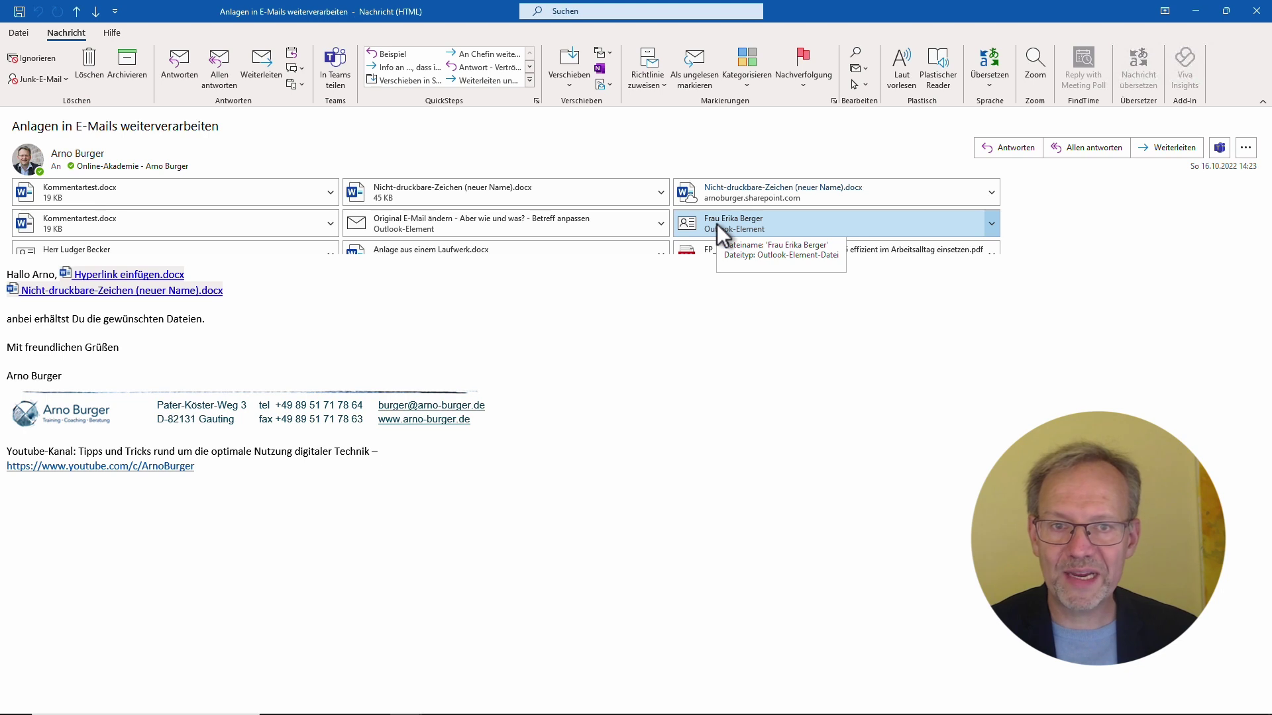
pyautogui.rightClick(844, 225)
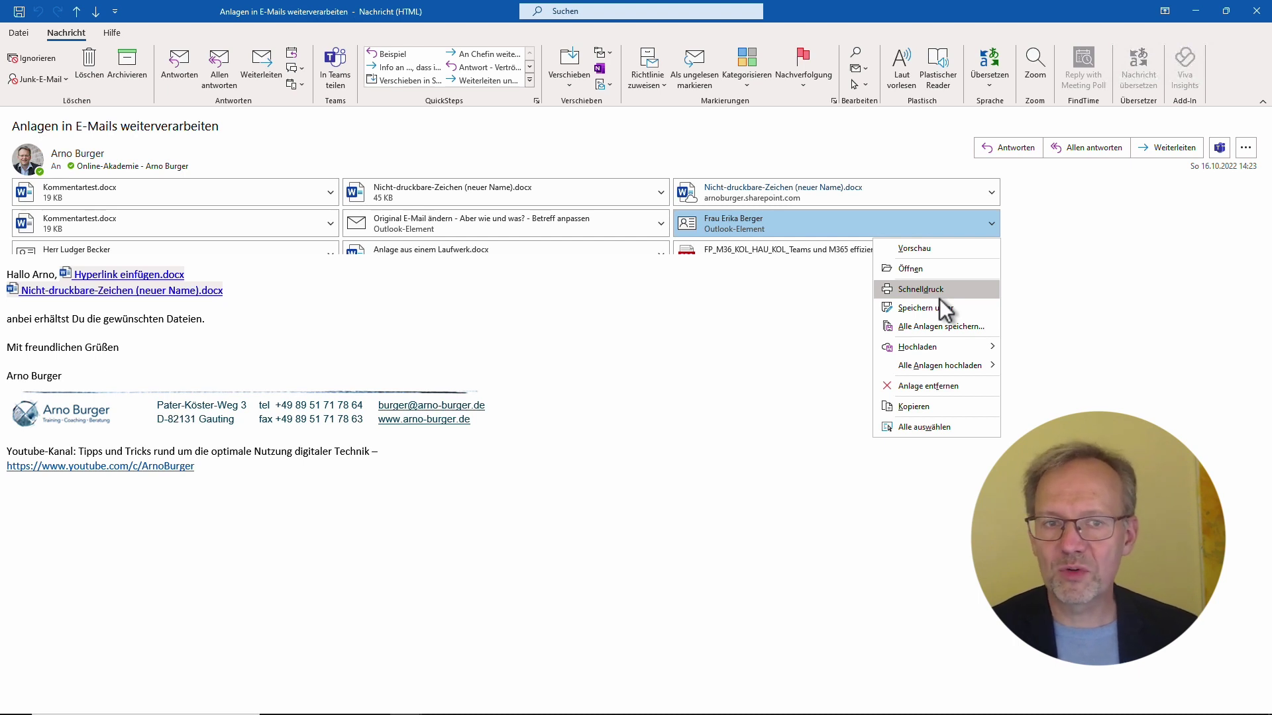
pyautogui.click(914, 226)
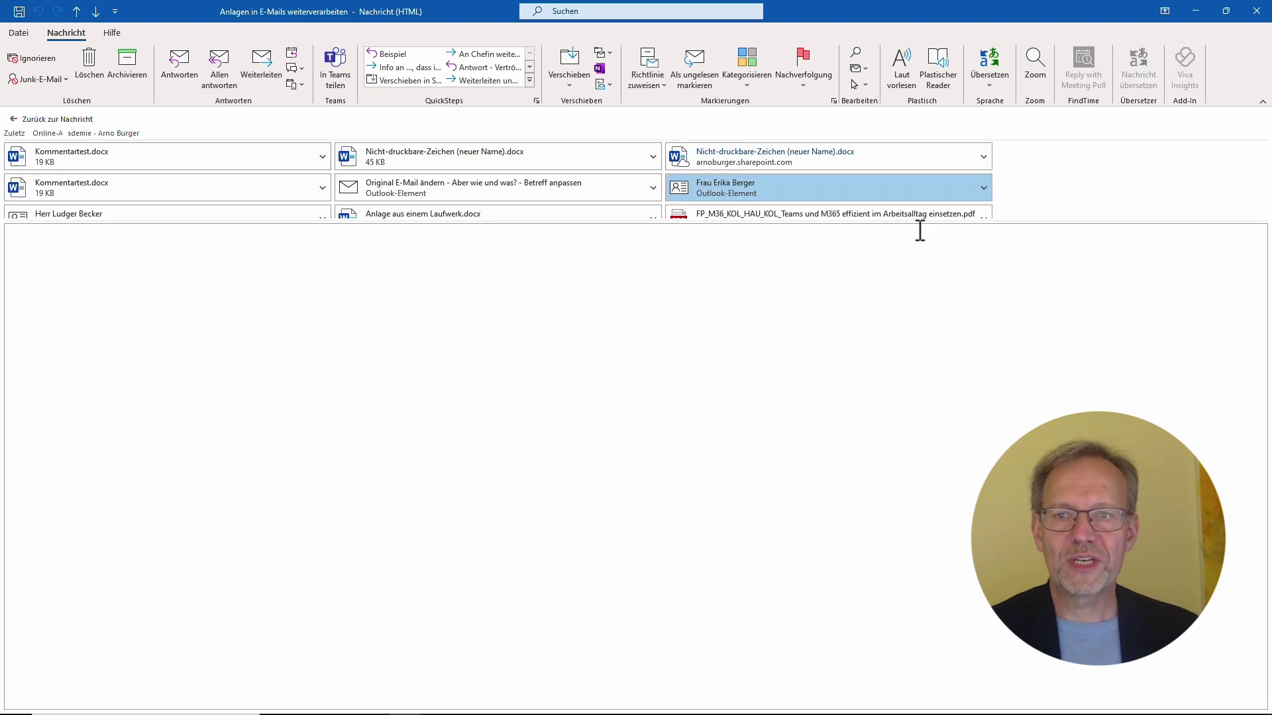
pyautogui.doubleClick(727, 188)
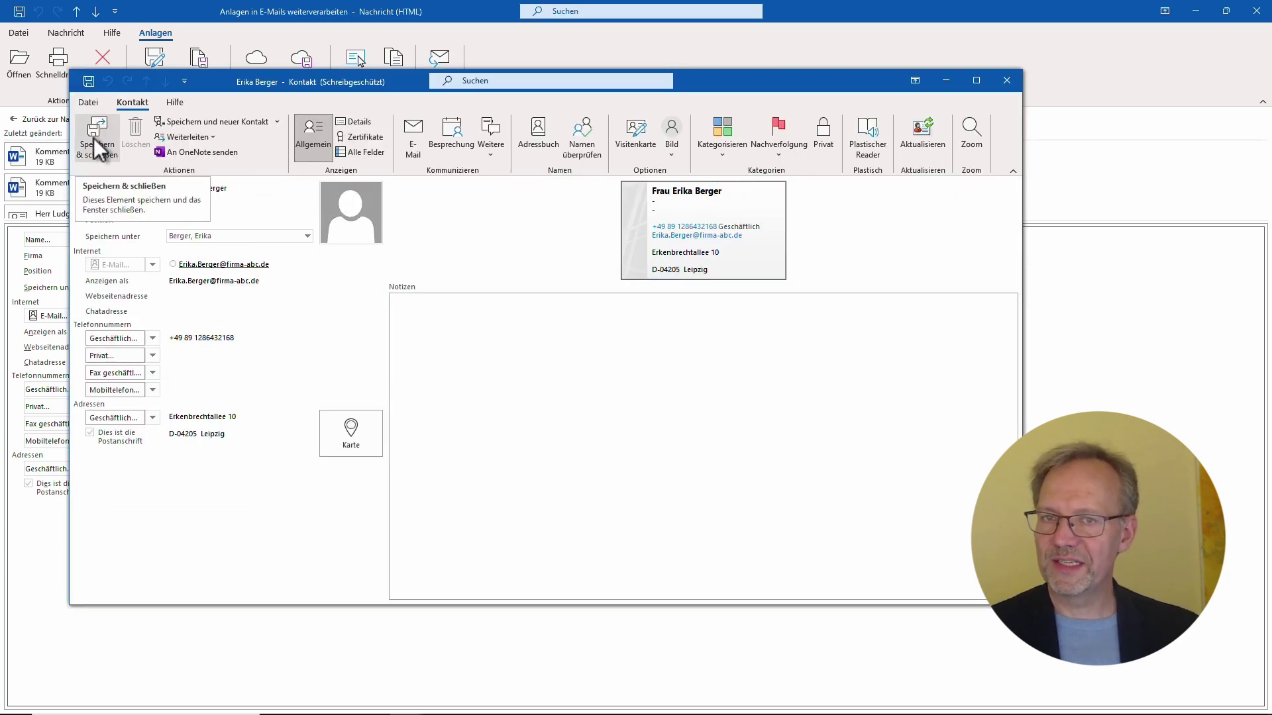
pyautogui.click(1006, 80)
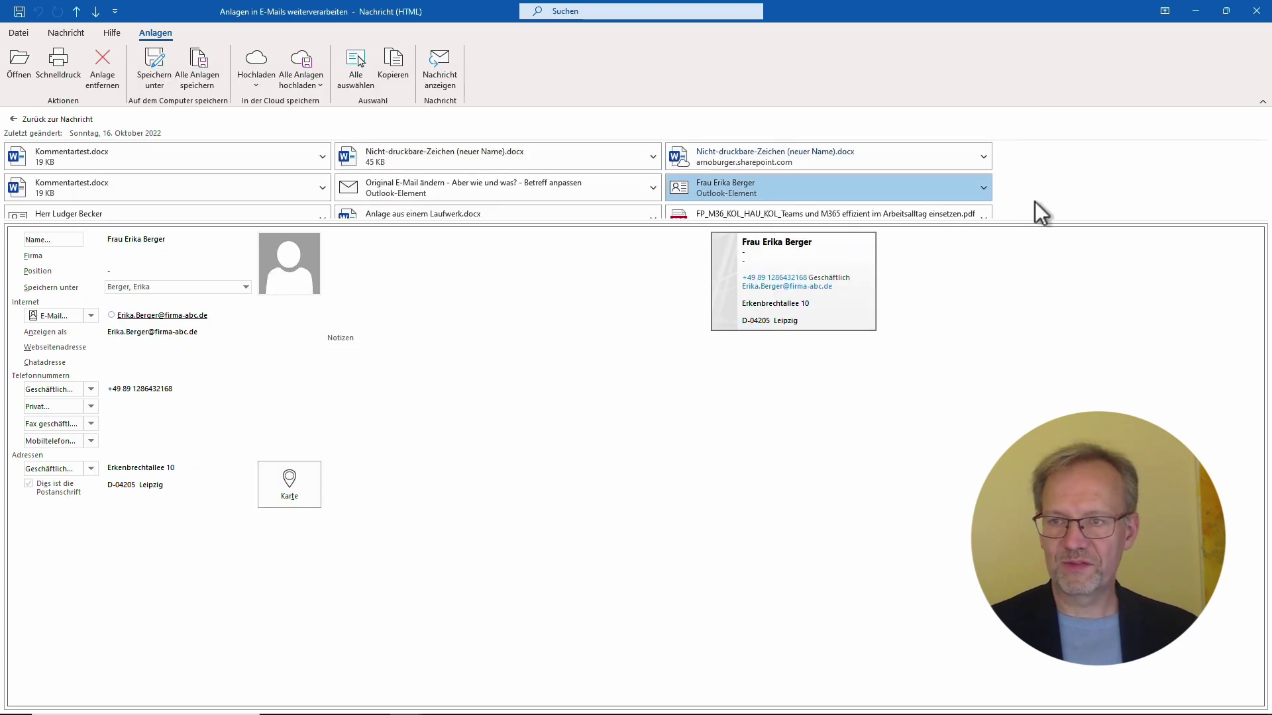
# - Arrange the message and the Outlook main window side by side, and show the contacts in the main window
pyautogui.press('super+Left')
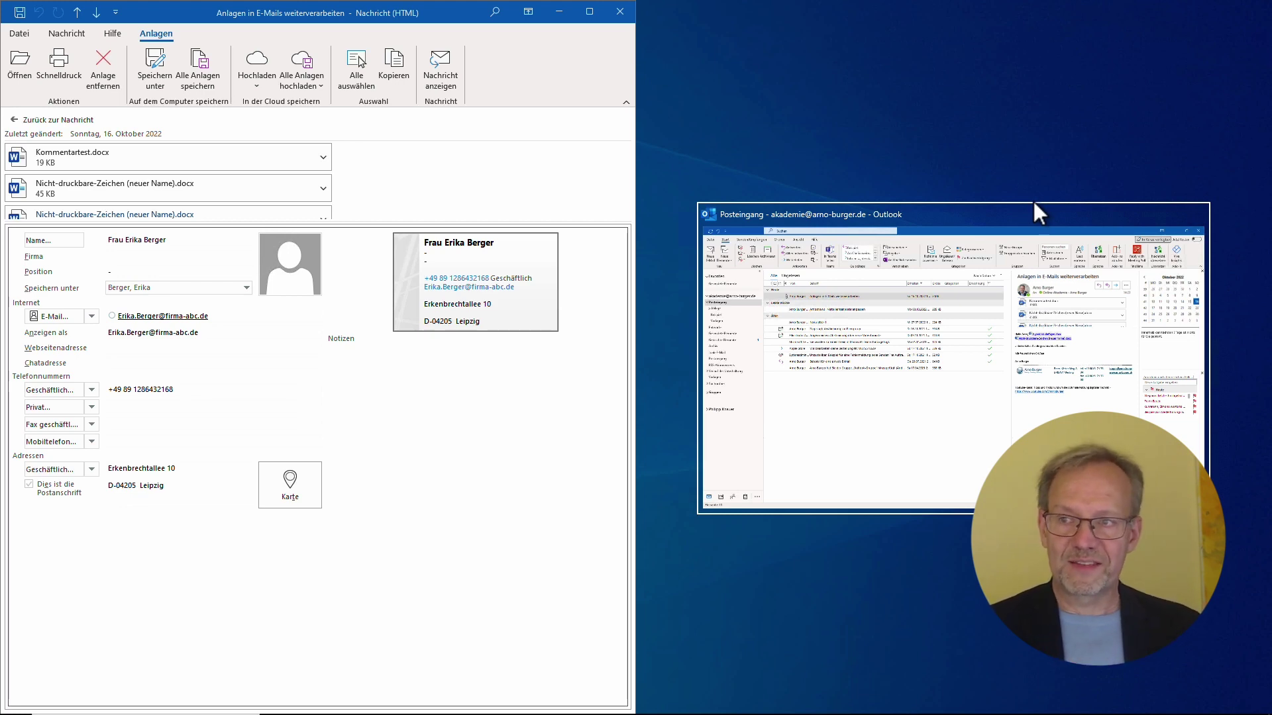
pyautogui.click(1015, 217)
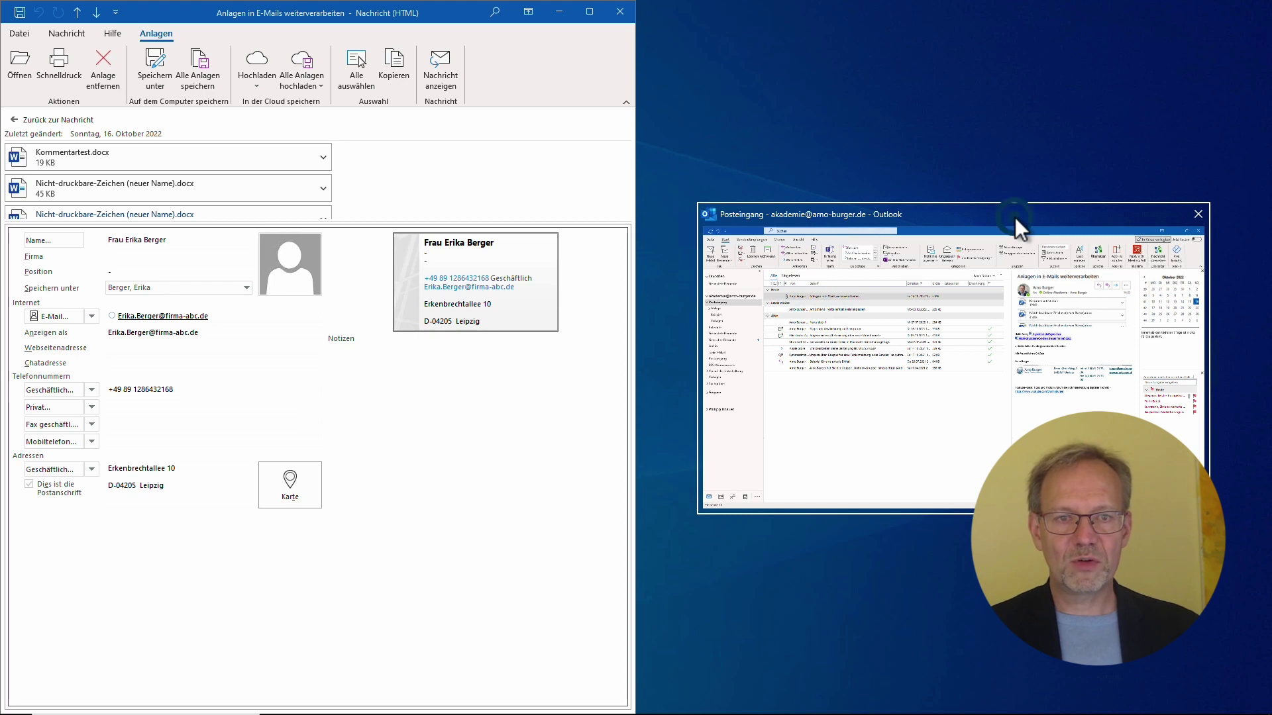
pyautogui.click(946, 471)
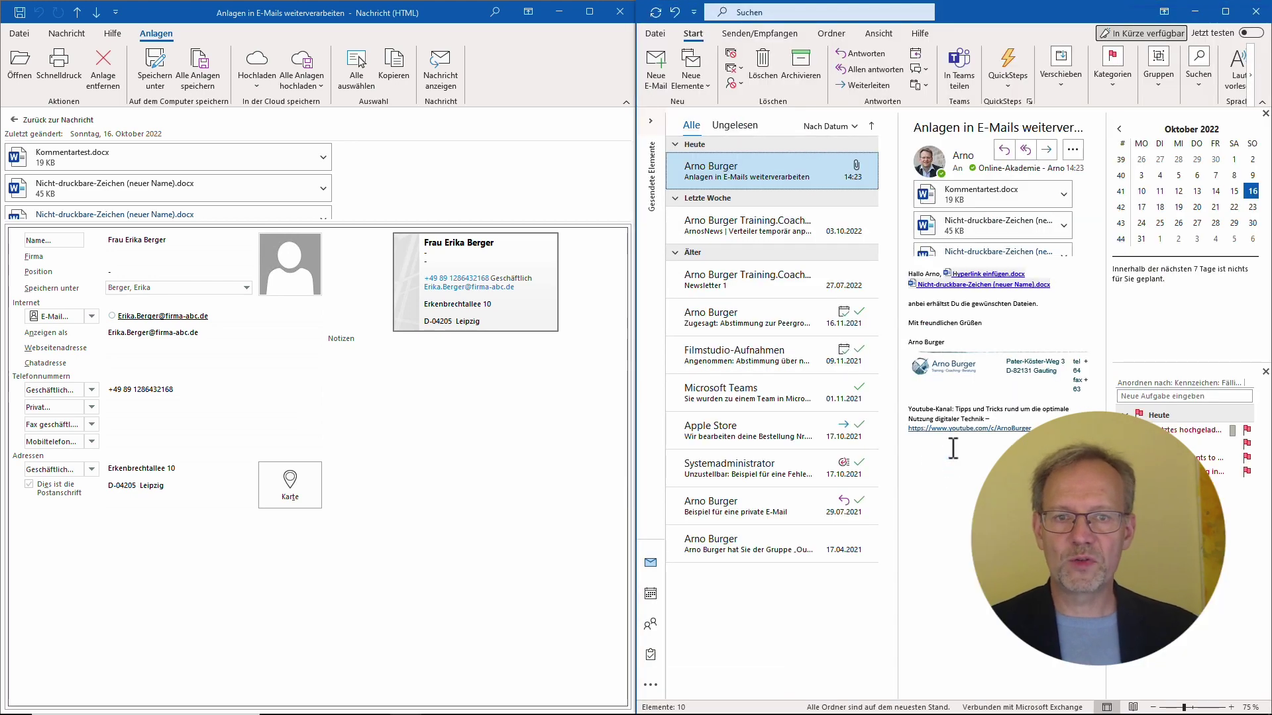
pyautogui.click(650, 625)
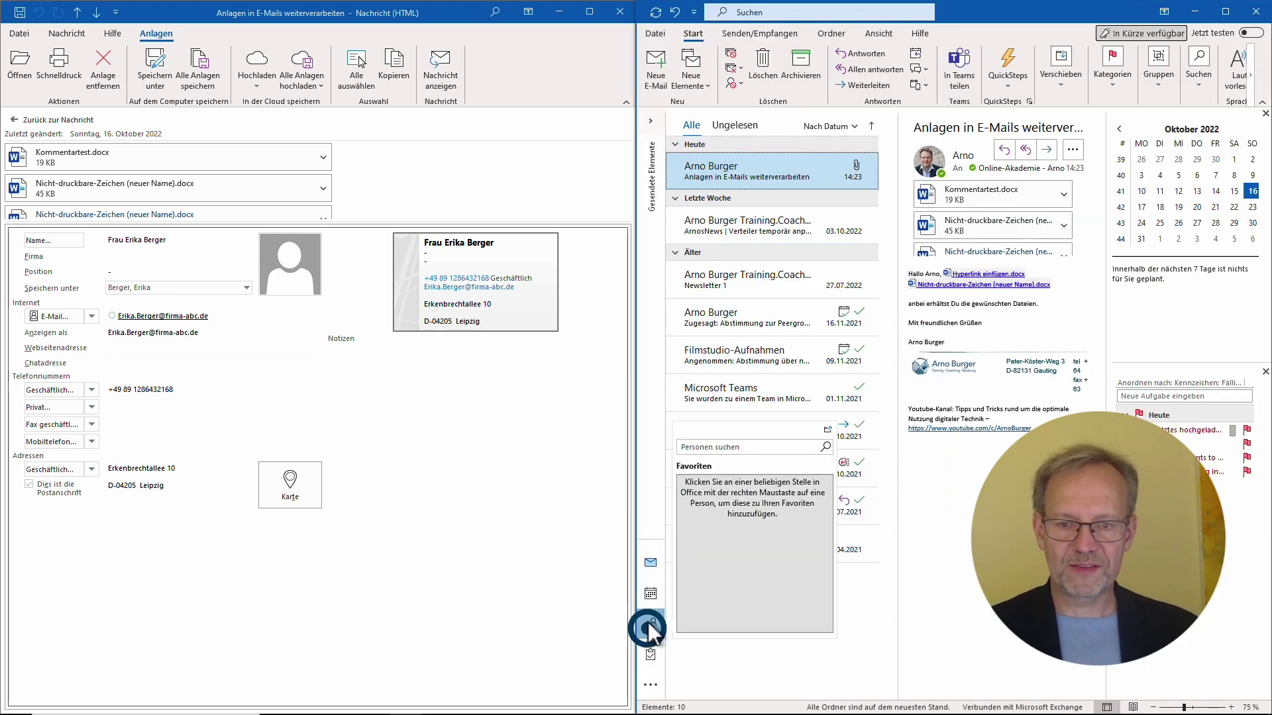
# - Transfer the previewed contact attachment into the contacts, updating the existing duplicate contact, and maximize the message window again
pyautogui.scroll(-2, 133, 201)
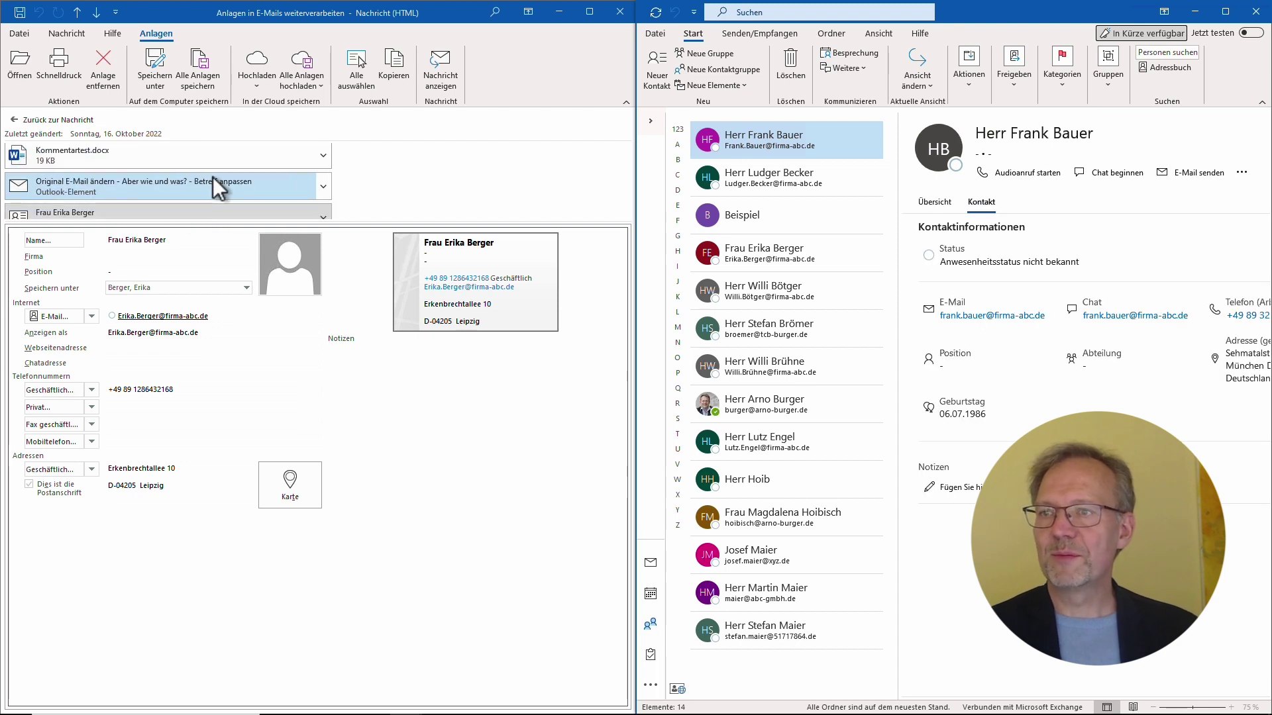
pyautogui.moveTo(68, 207); pyautogui.dragTo(743, 145)
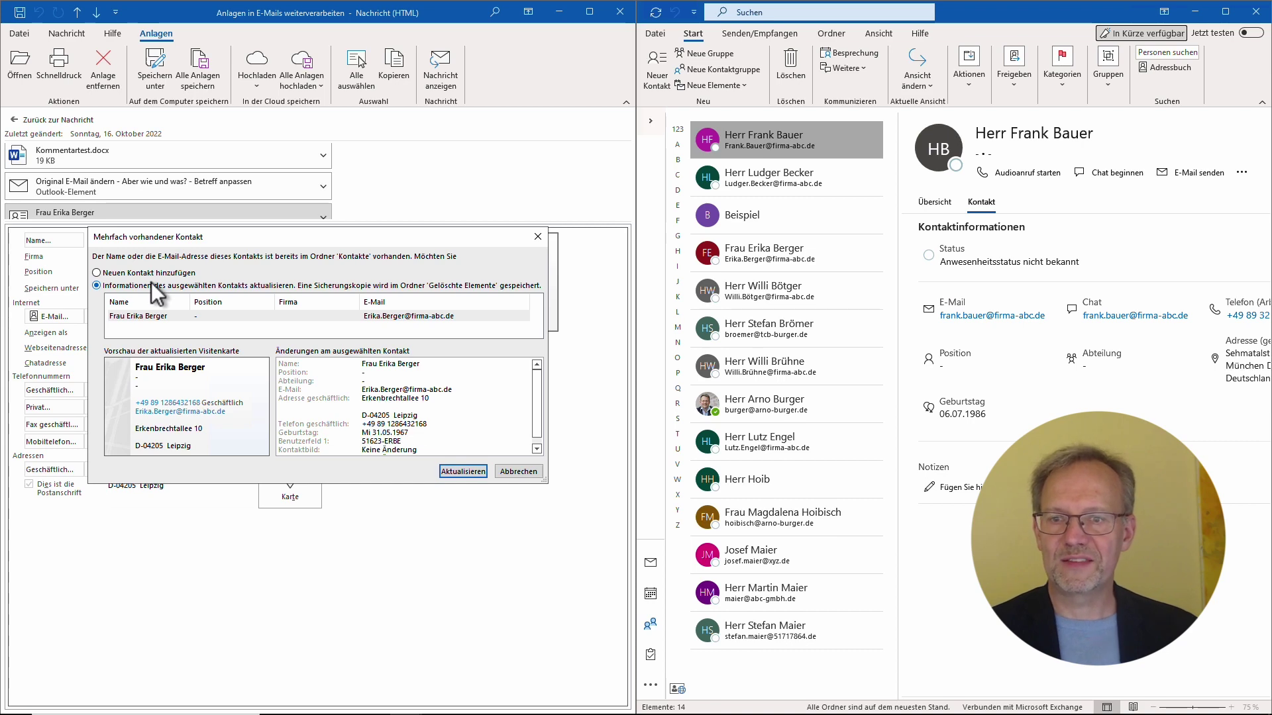
pyautogui.click(473, 469)
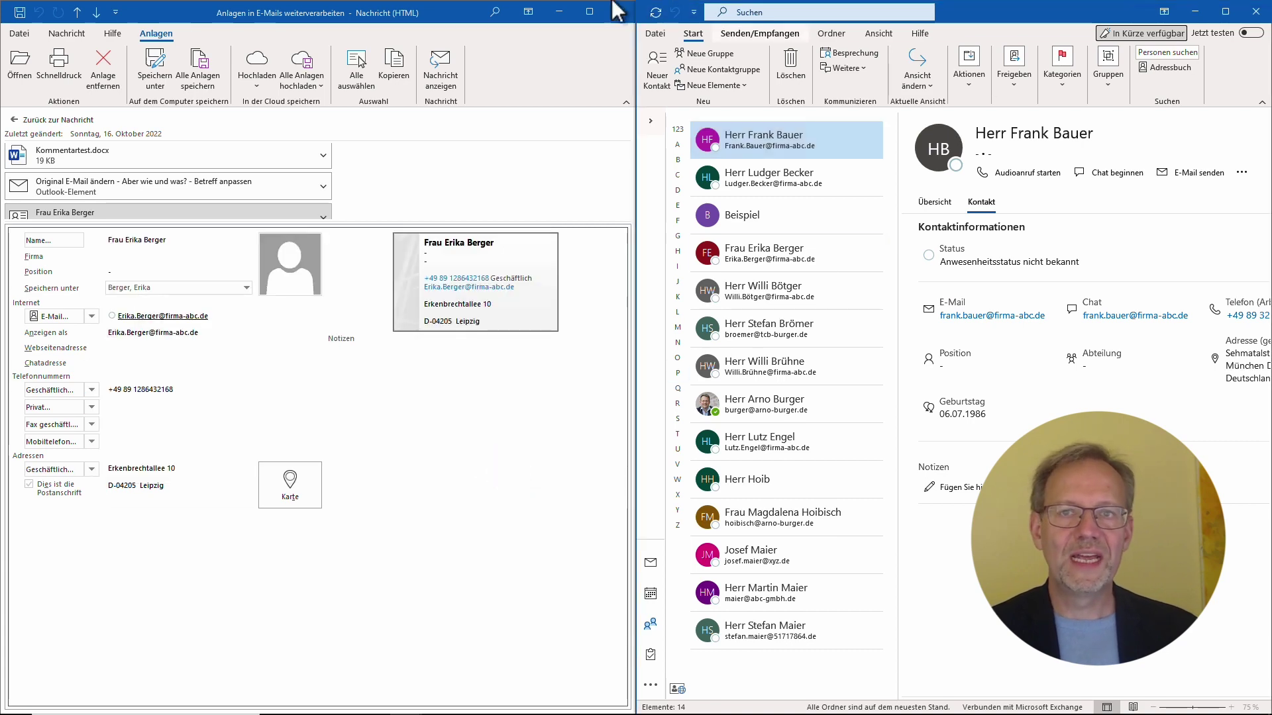
pyautogui.click(590, 12)
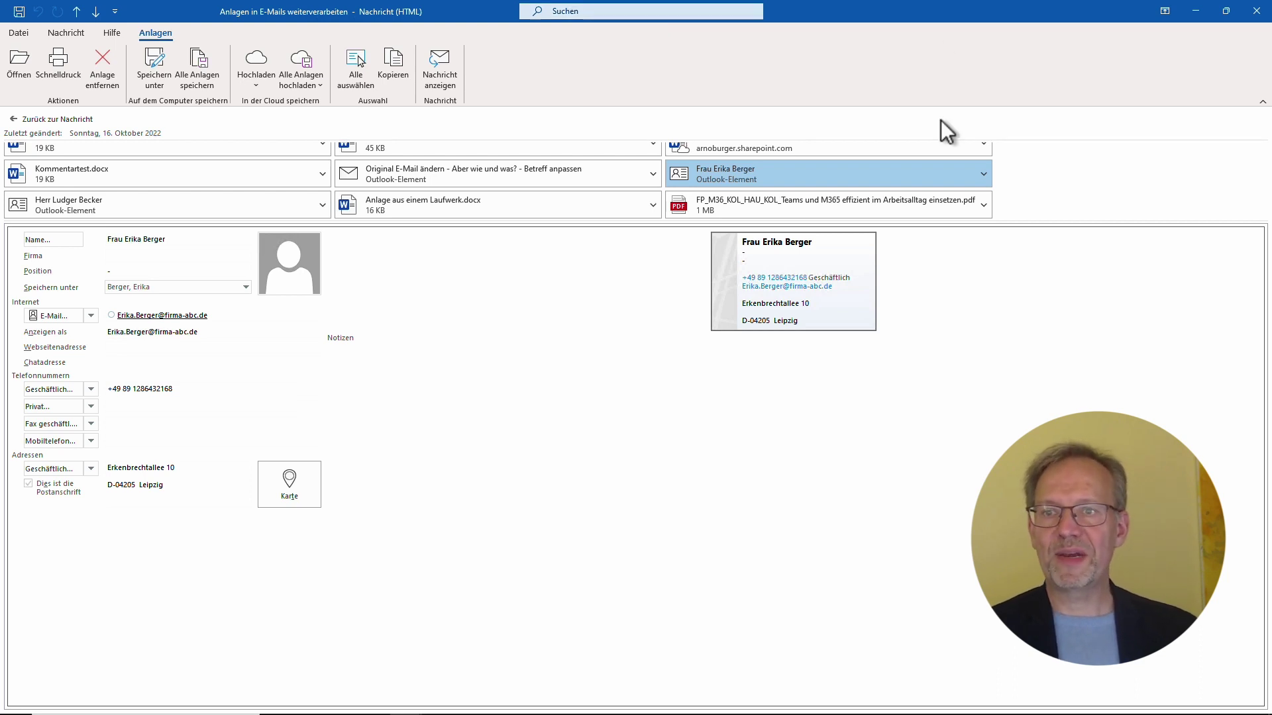
# - Open the attachment "Anlage aus einem Laufwerk.docx" in Word, examine the available save locations and close the document without saving
pyautogui.doubleClick(420, 204)
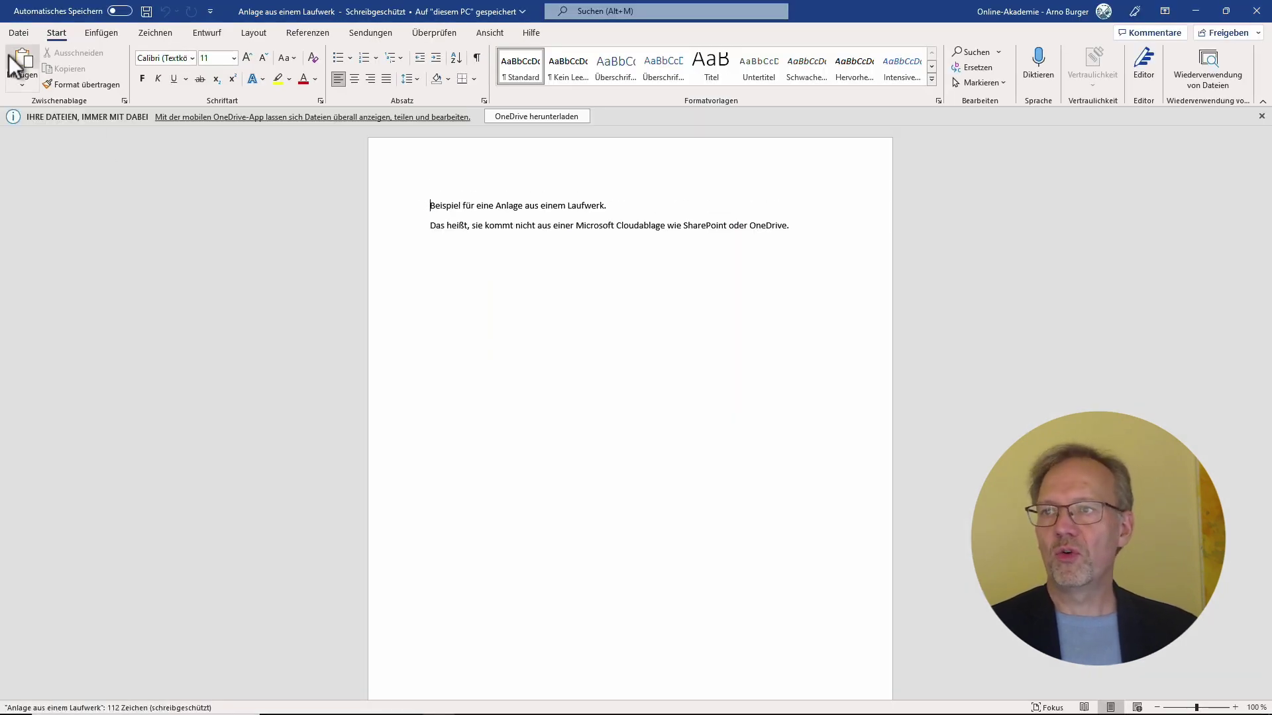
pyautogui.click(18, 33)
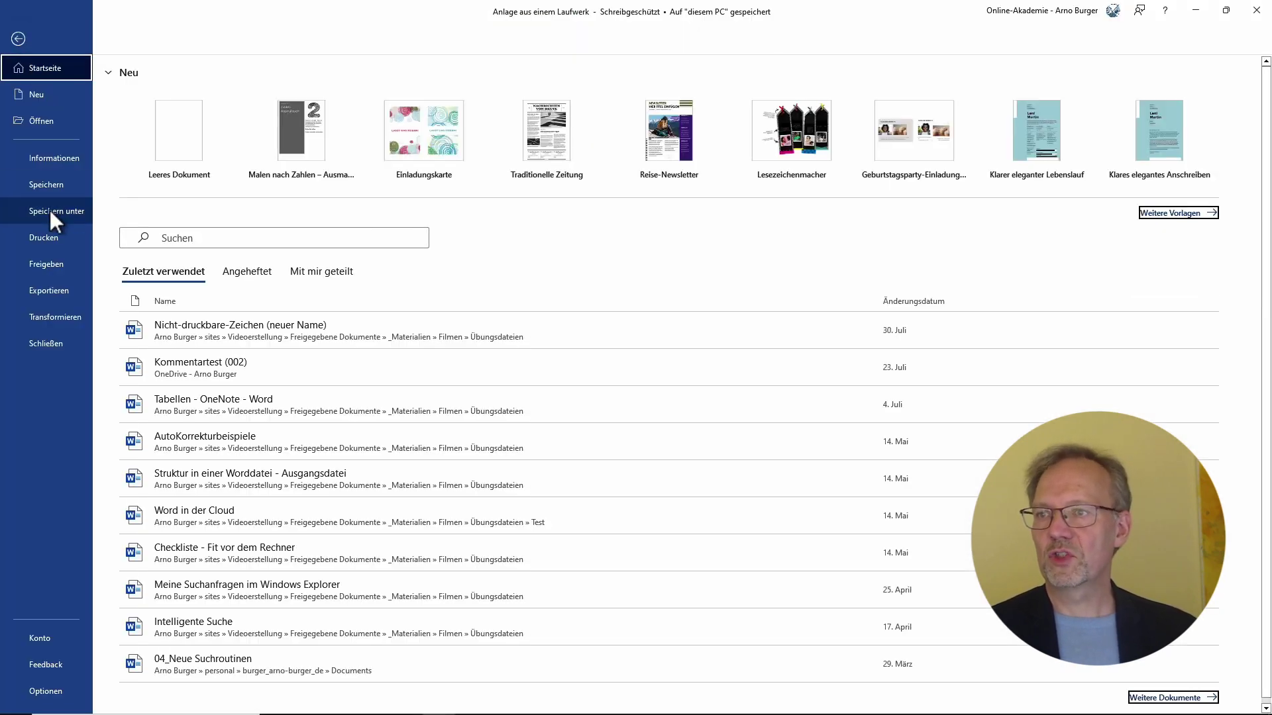
pyautogui.click(50, 209)
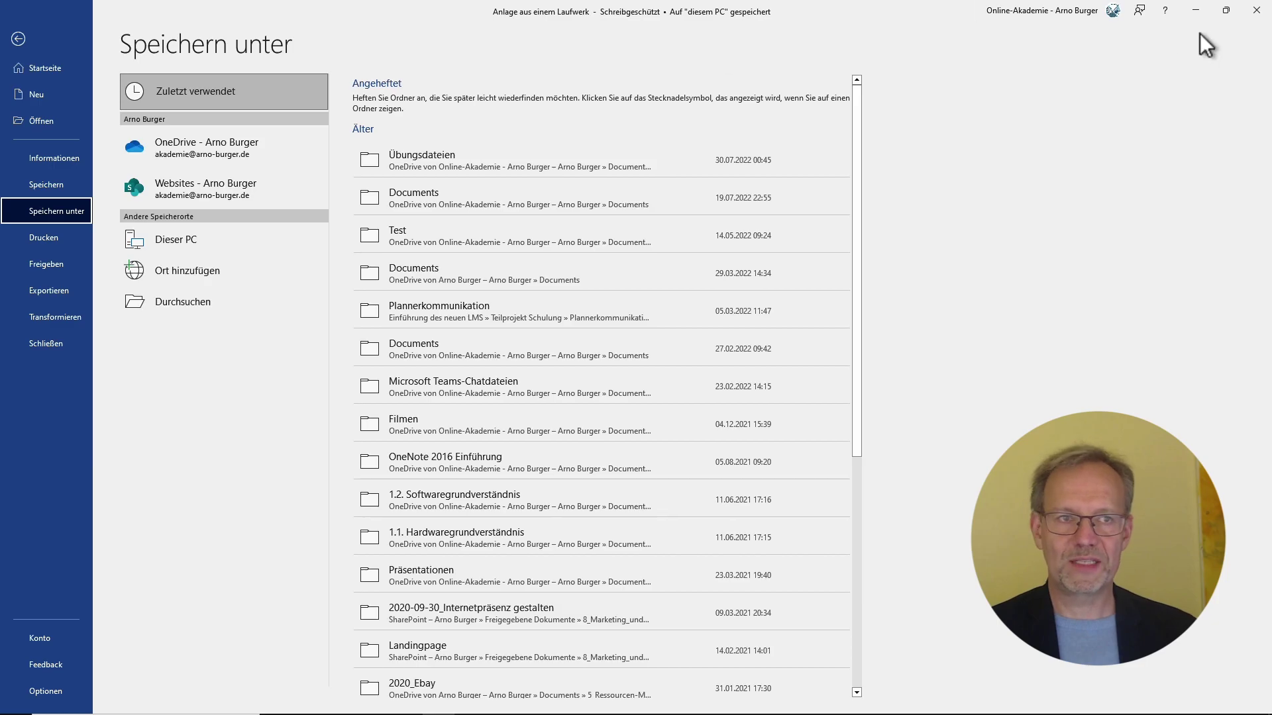
pyautogui.click(1258, 14)
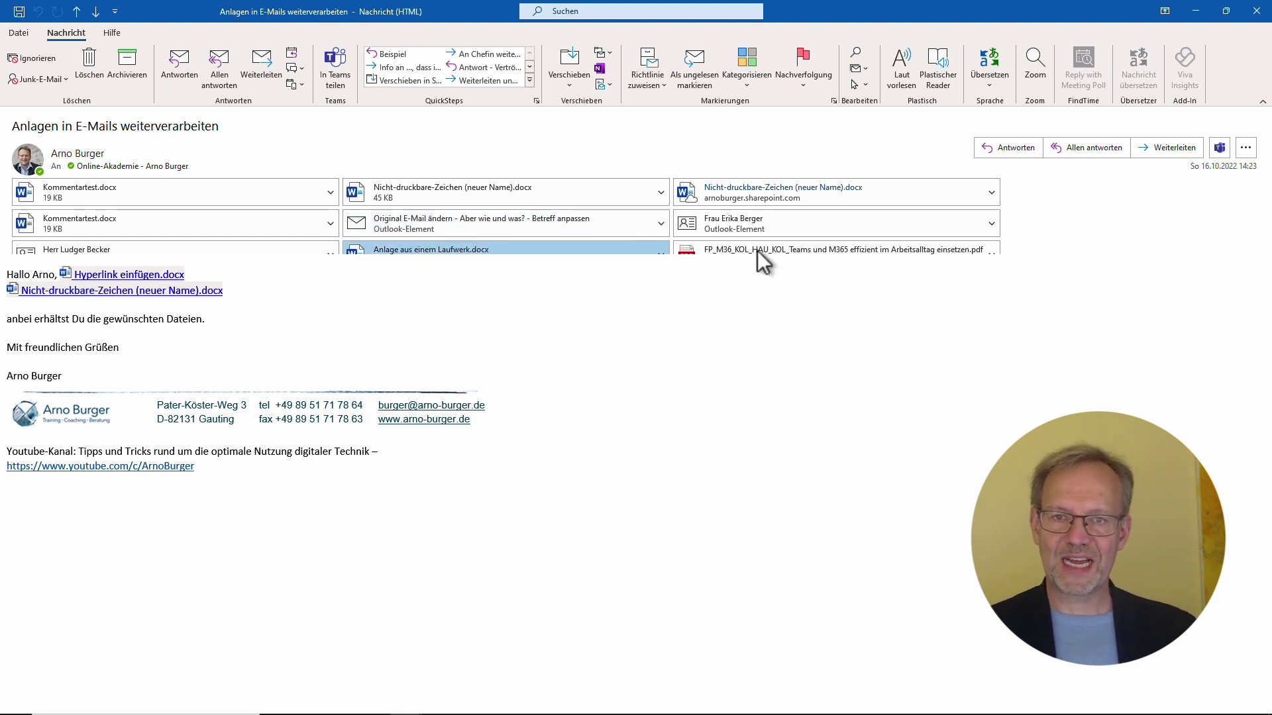
# - Open the SharePoint-linked attachment "Nicht-druckbare-Zeichen (neuer Name).docx" in Word for the web and examine its editing modes
pyautogui.doubleClick(741, 192)
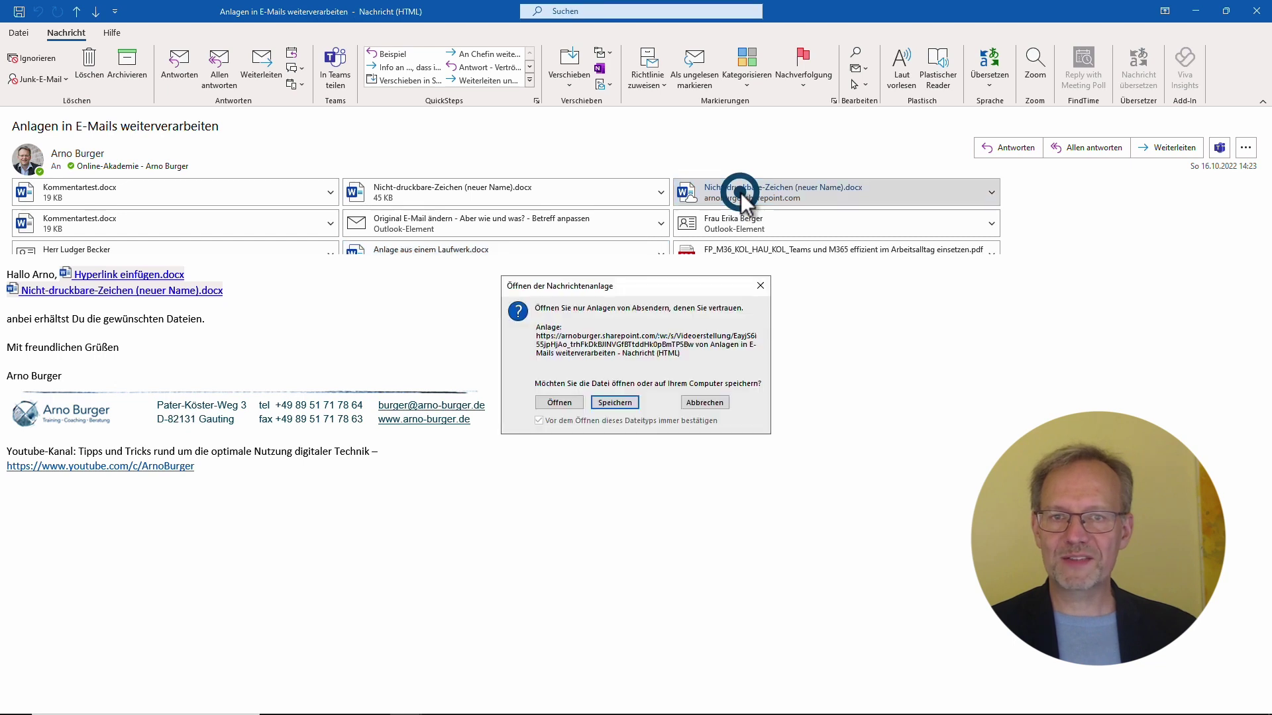
pyautogui.click(551, 399)
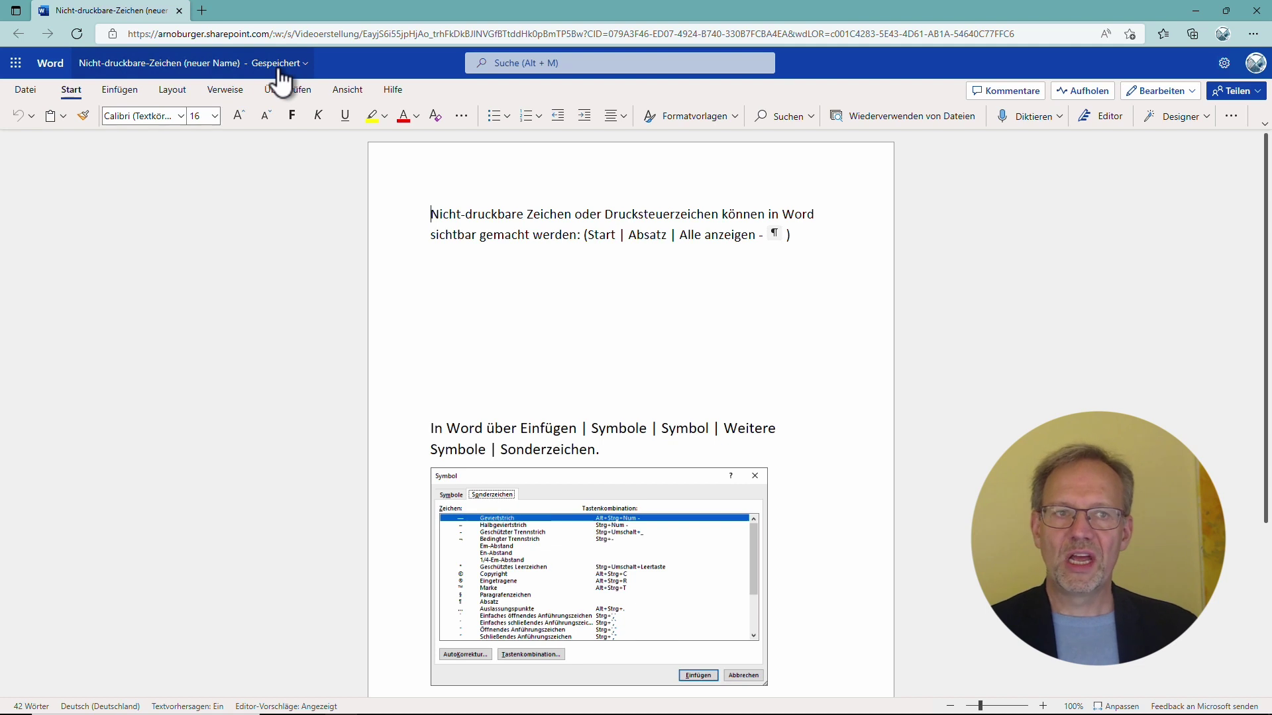
pyautogui.click(1172, 87)
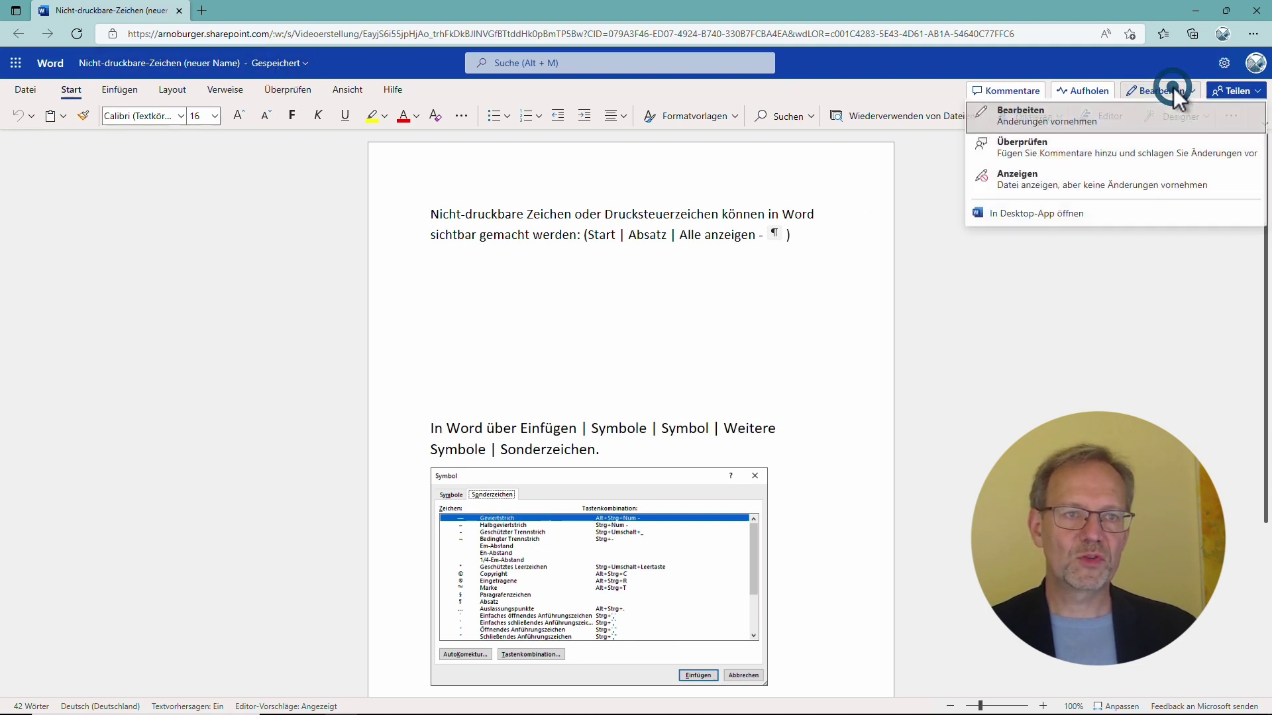
pyautogui.click(1028, 394)
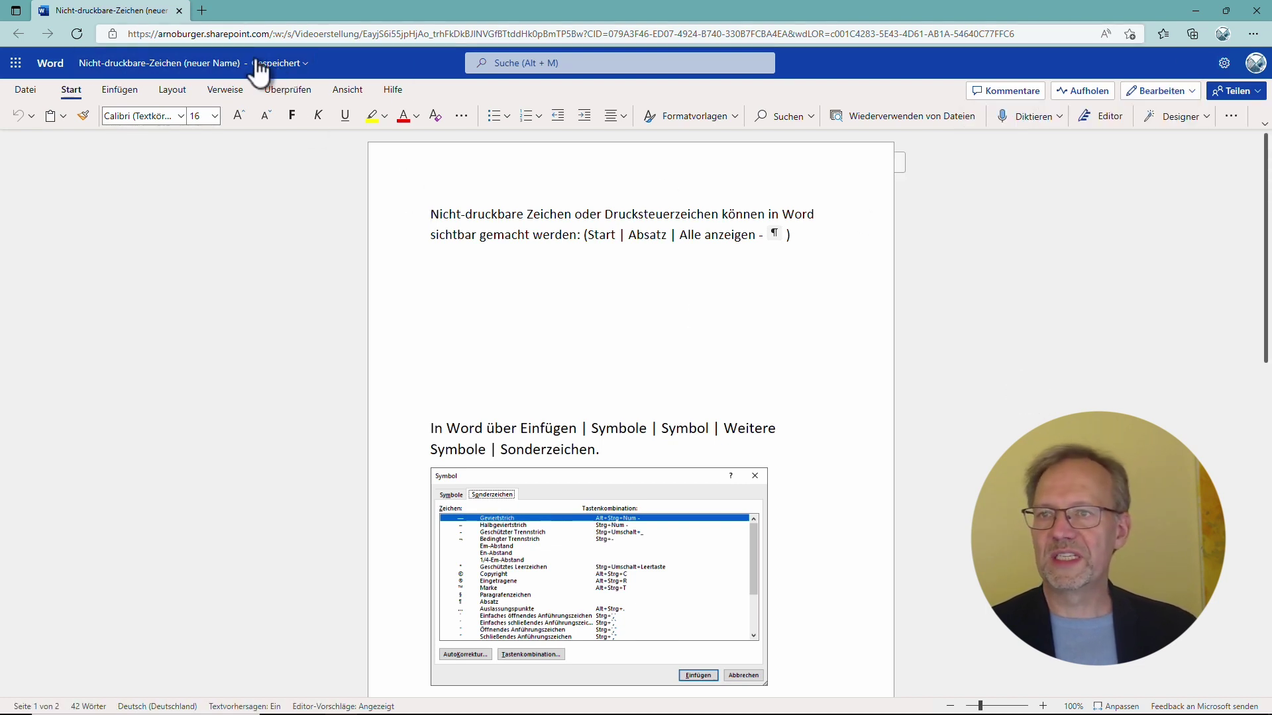
# - Add the text "Änderung" below the first paragraph of the online document and close the browser window
pyautogui.click(448, 296)
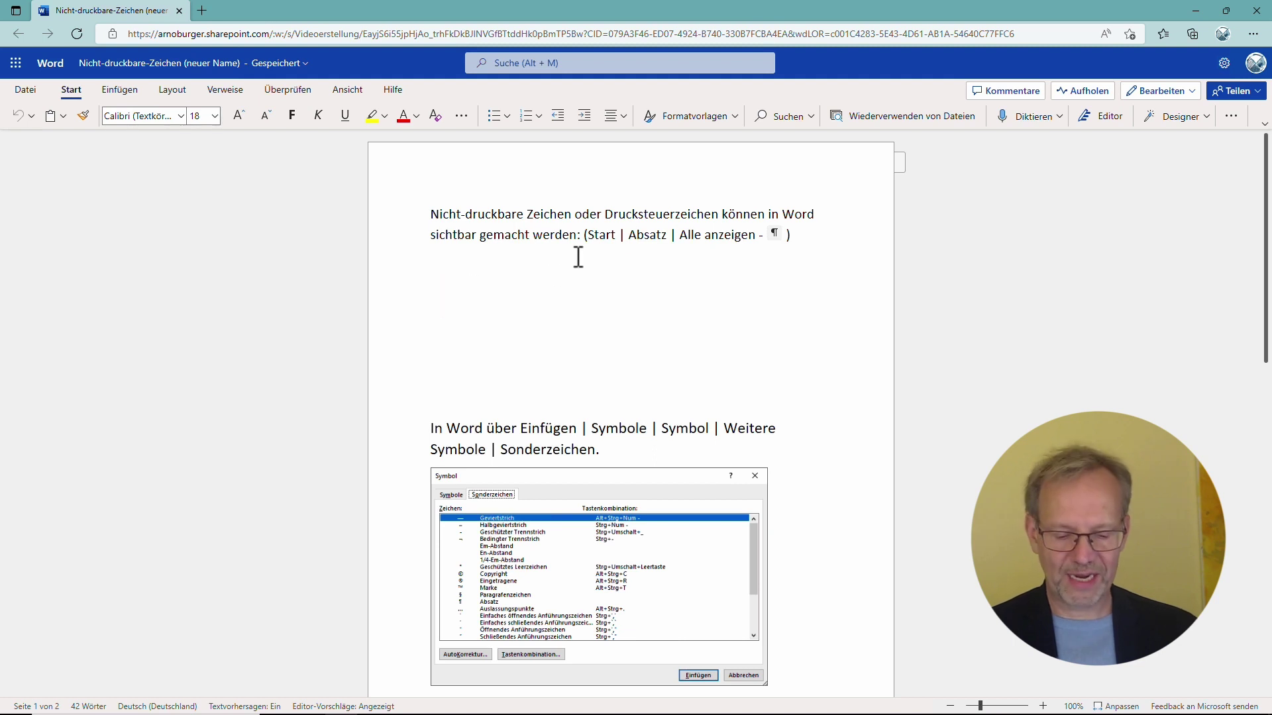
pyautogui.write('Änderung')
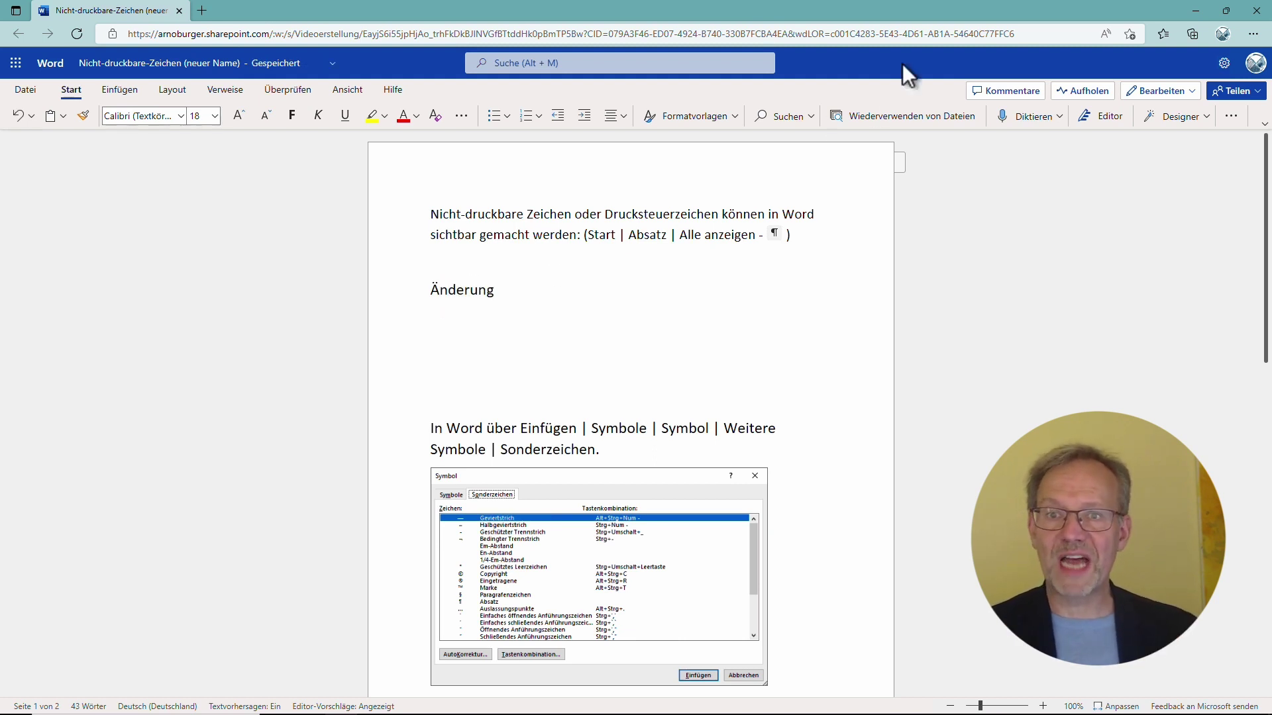
pyautogui.click(1257, 12)
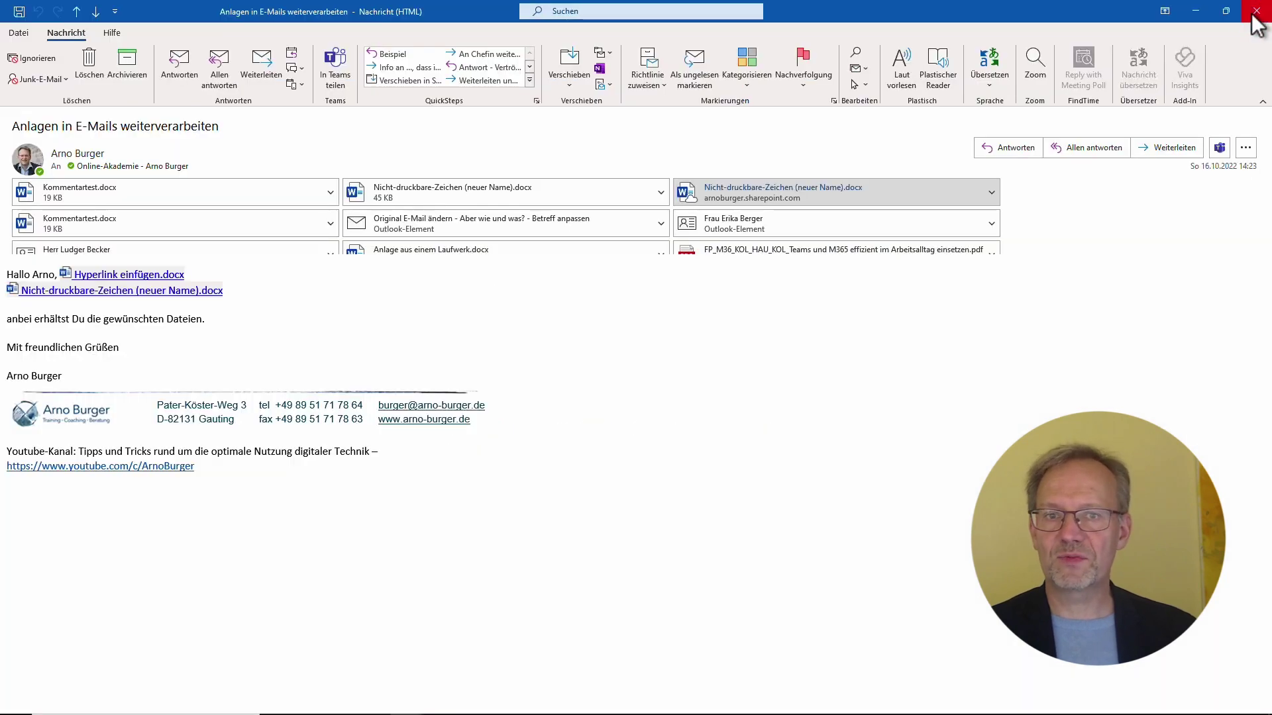
# - Reopen the SharePoint-linked attachment online, check the added text "Änderung" and close the browser window
pyautogui.doubleClick(777, 188)
pyautogui.click(575, 396)
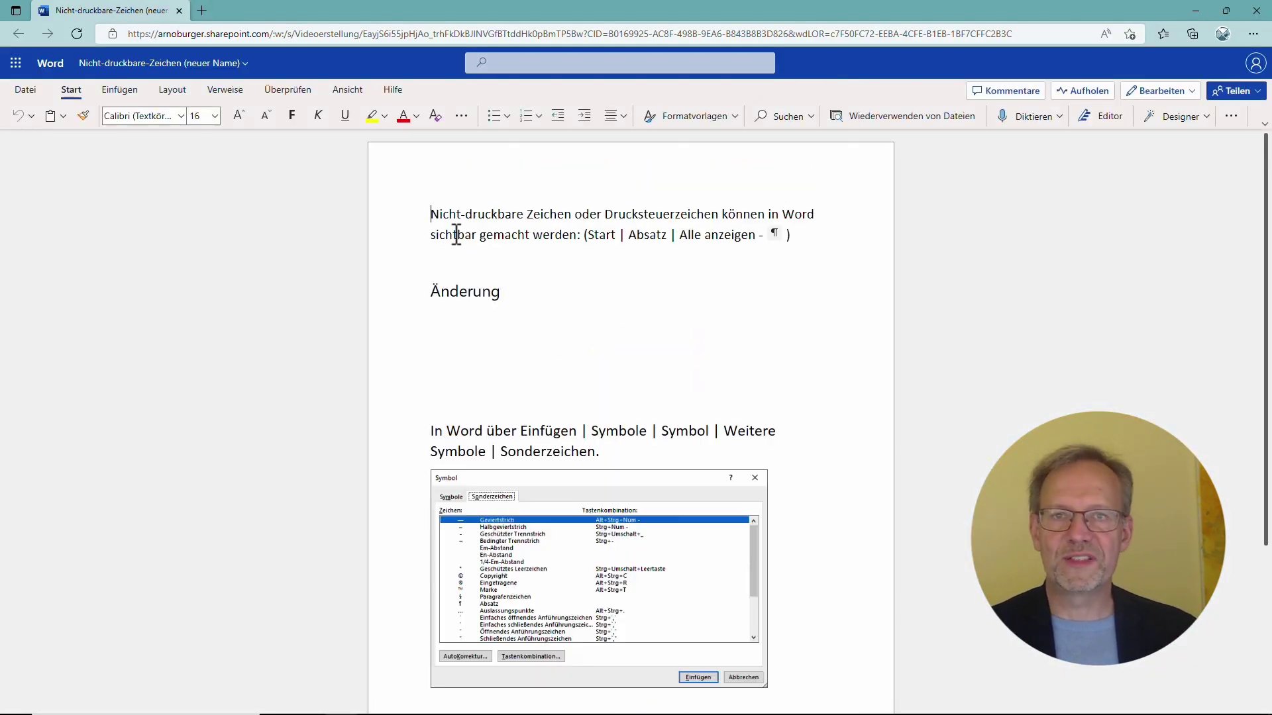
pyautogui.click(1254, 11)
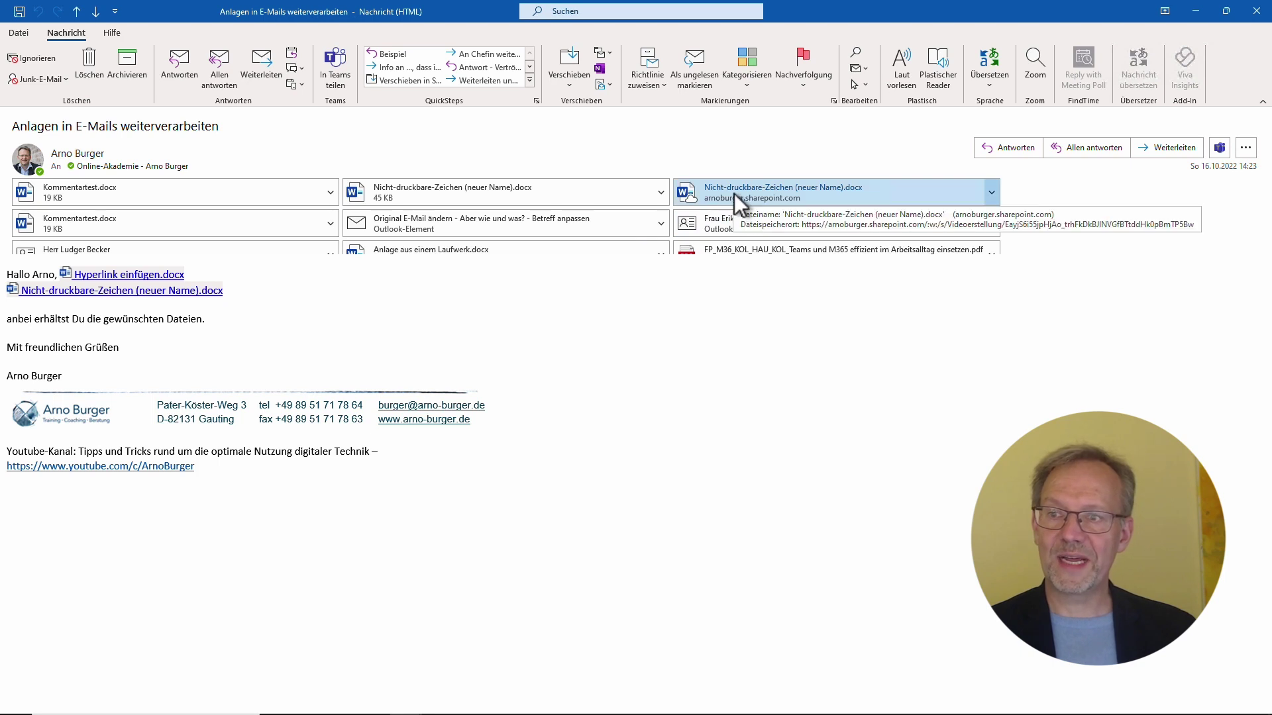
# - Open "Nicht-druckbare-Zeichen (neuer Name).docx" through the link in the message body, check the added text and close it
pyautogui.click(119, 291)
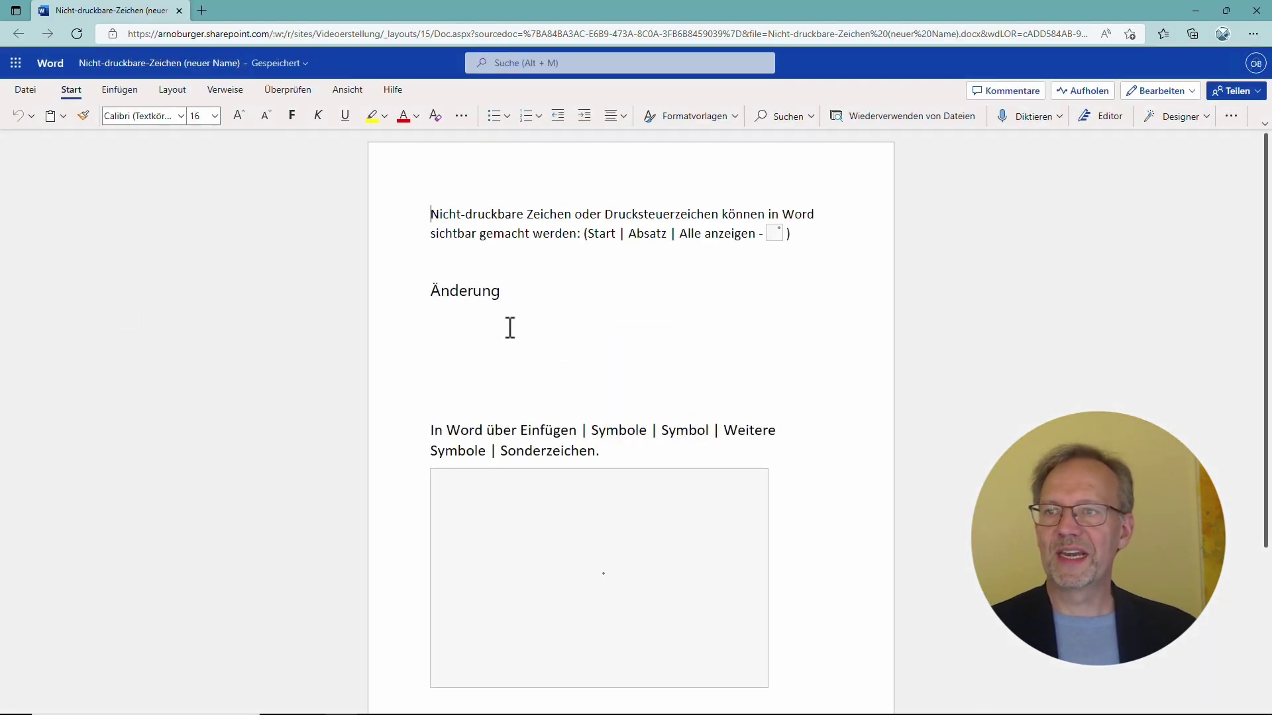
pyautogui.click(465, 285)
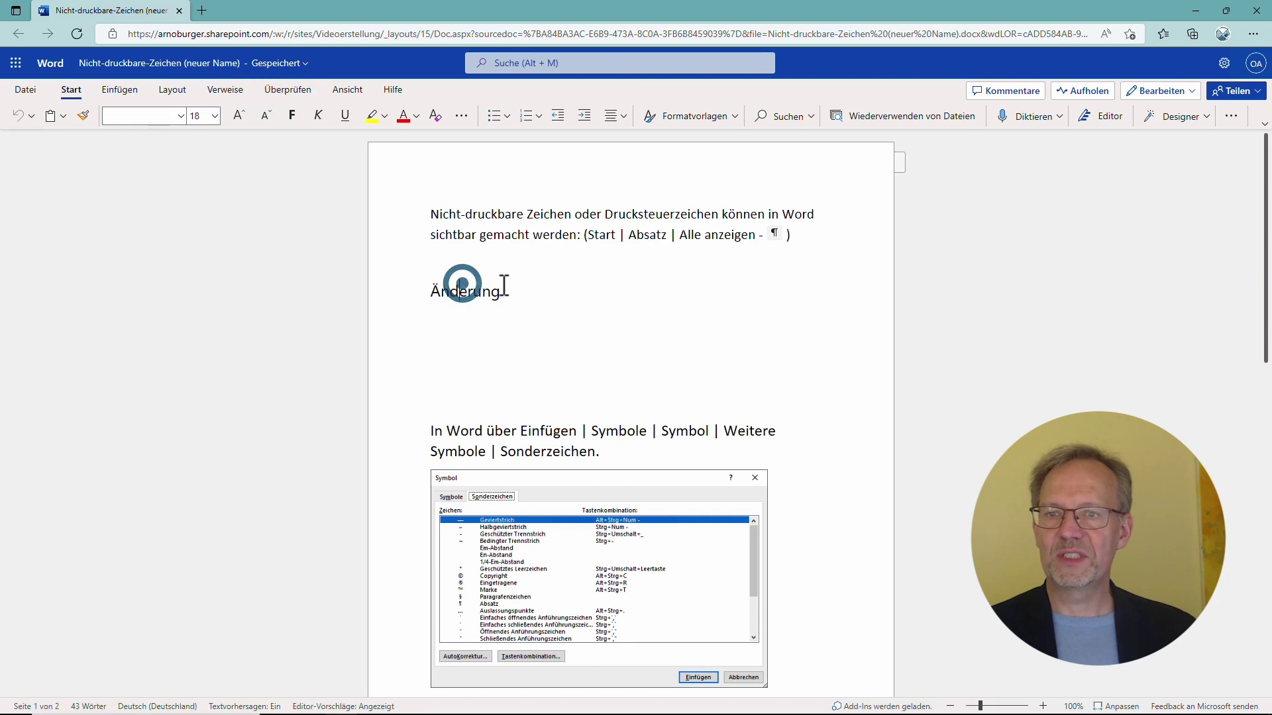
pyautogui.click(1257, 11)
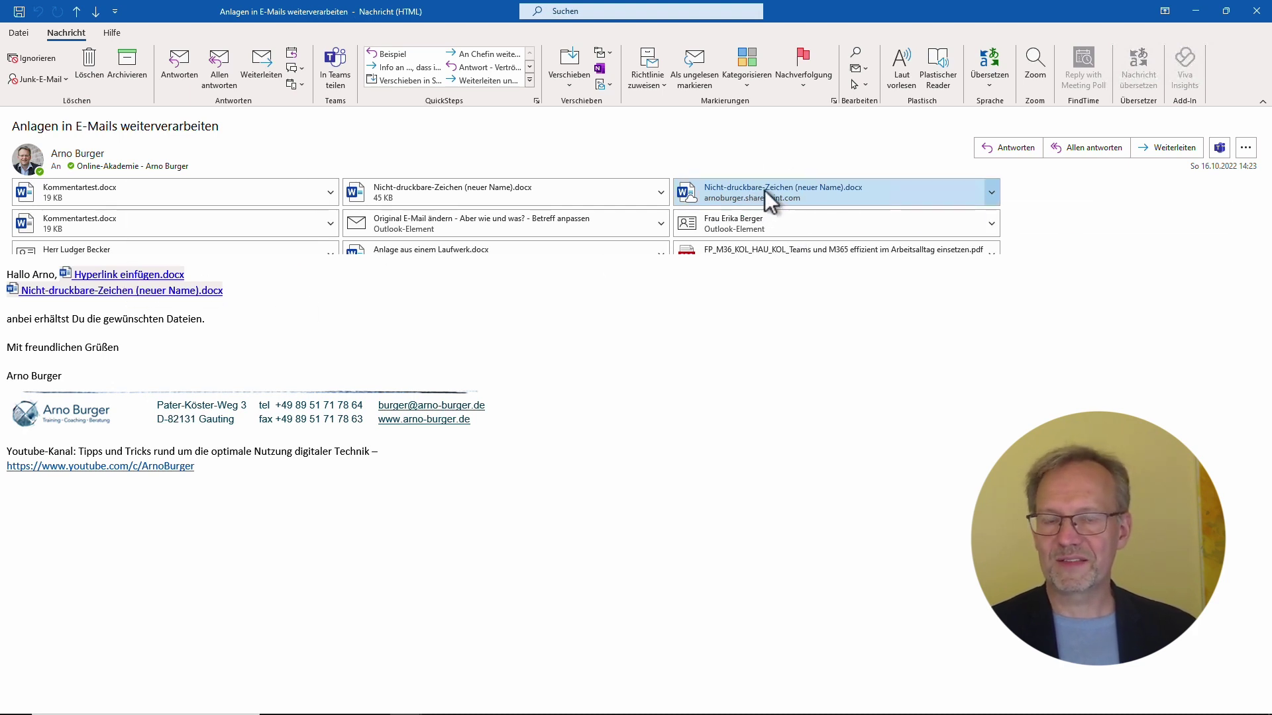
# - Preview the 45 KB file copy of "Nicht-druckbare-Zeichen (neuer Name).docx" and open it in desktop Word
pyautogui.moveTo(765, 192)
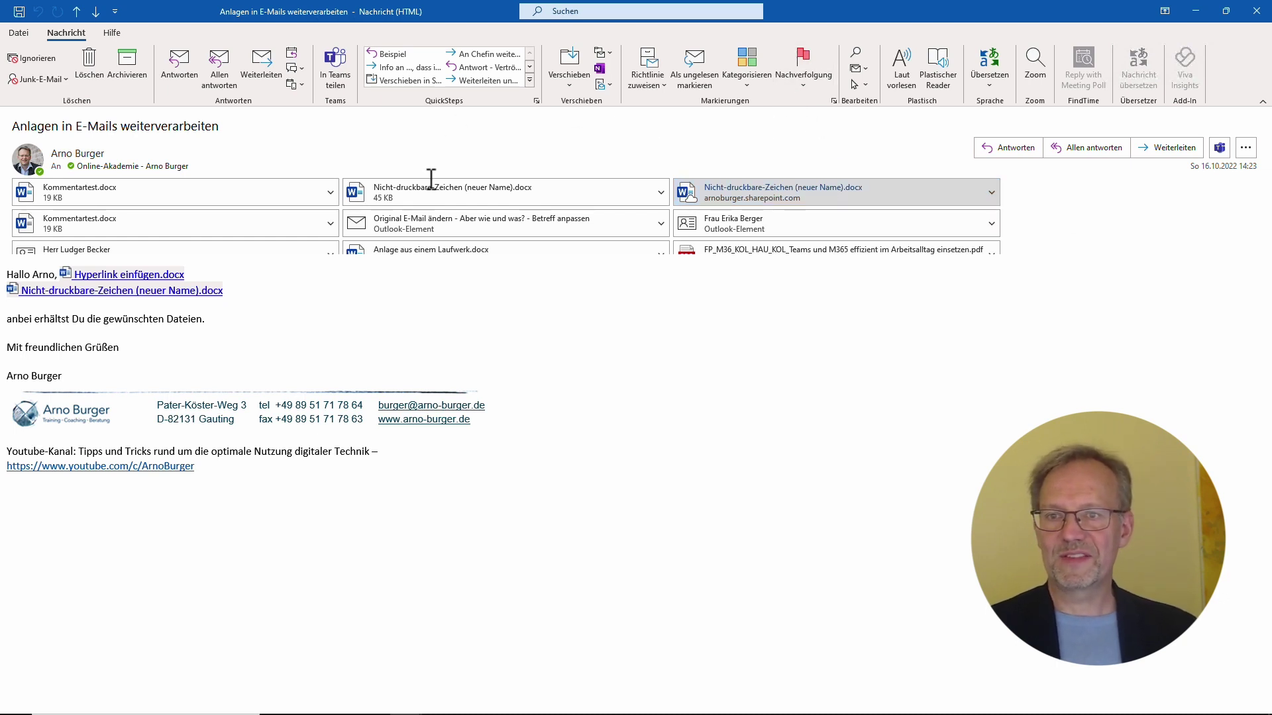
pyautogui.click(444, 194)
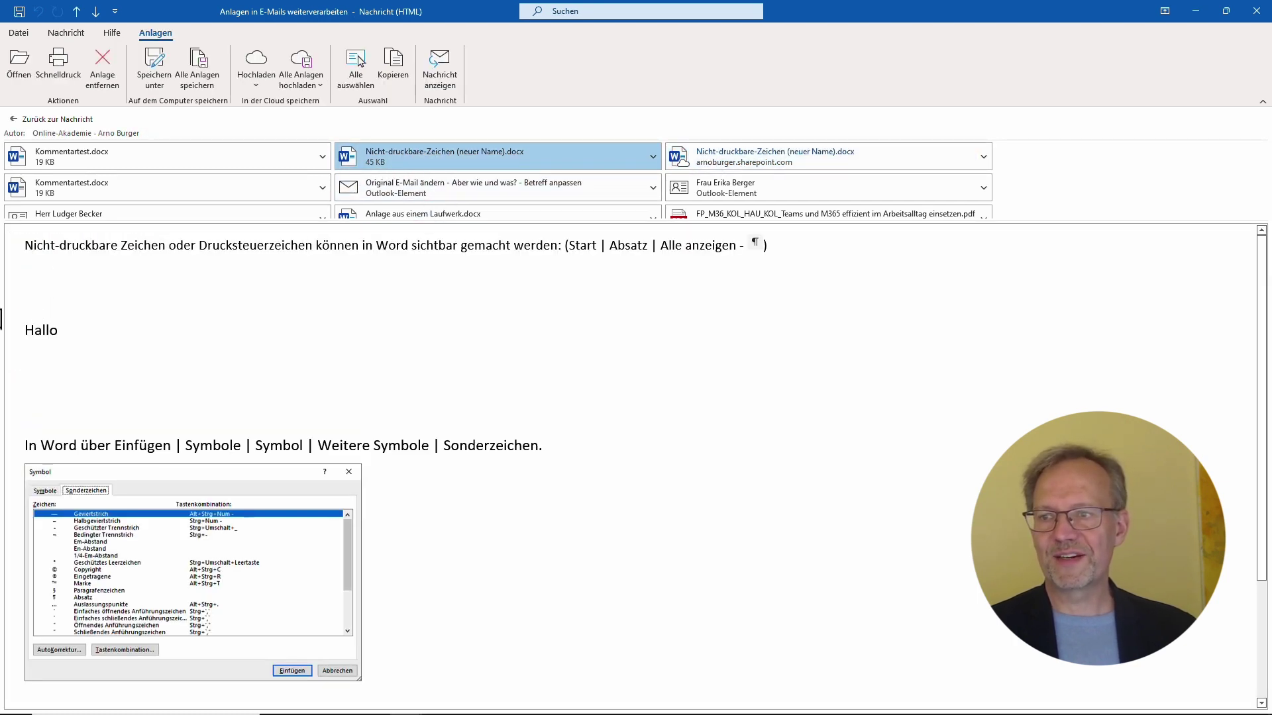
pyautogui.doubleClick(396, 158)
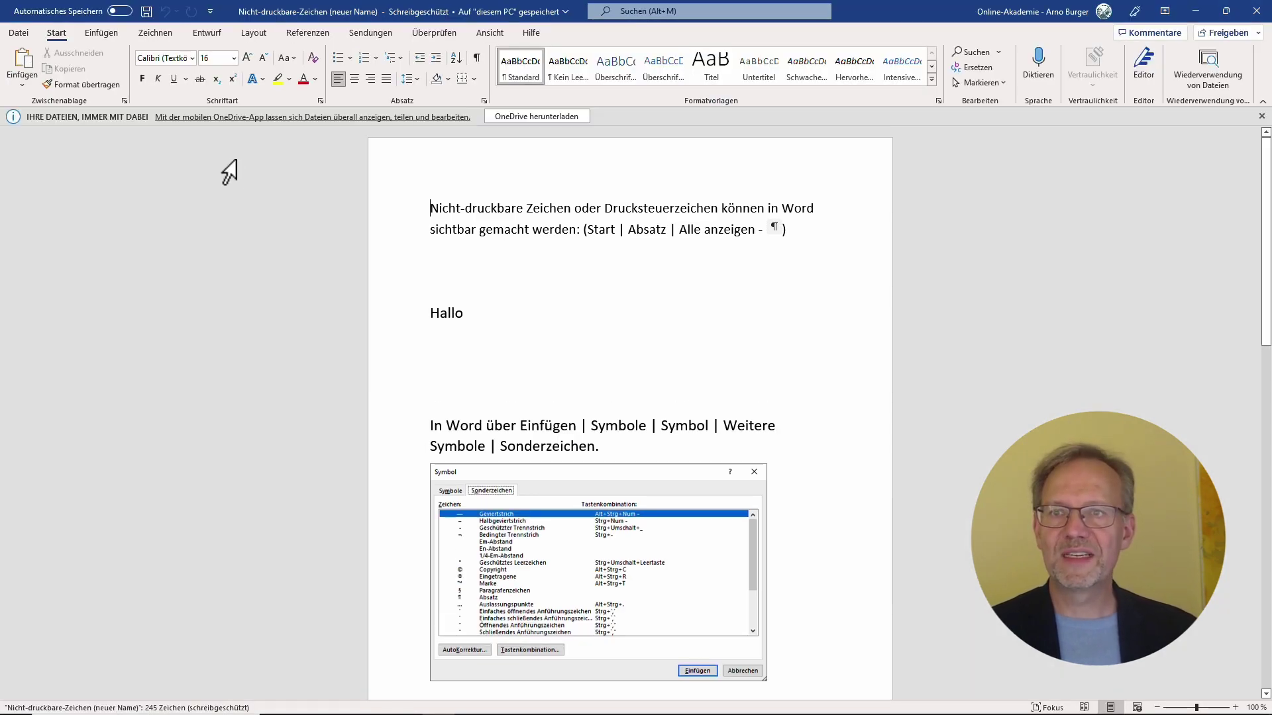
# - Add the text "alsjf lajsfdljas lfj" after "Hallo" in the write-protected copy and check its file name and storage location details
pyautogui.click(537, 320)
pyautogui.write('alsjf lajsfdljas lfj')
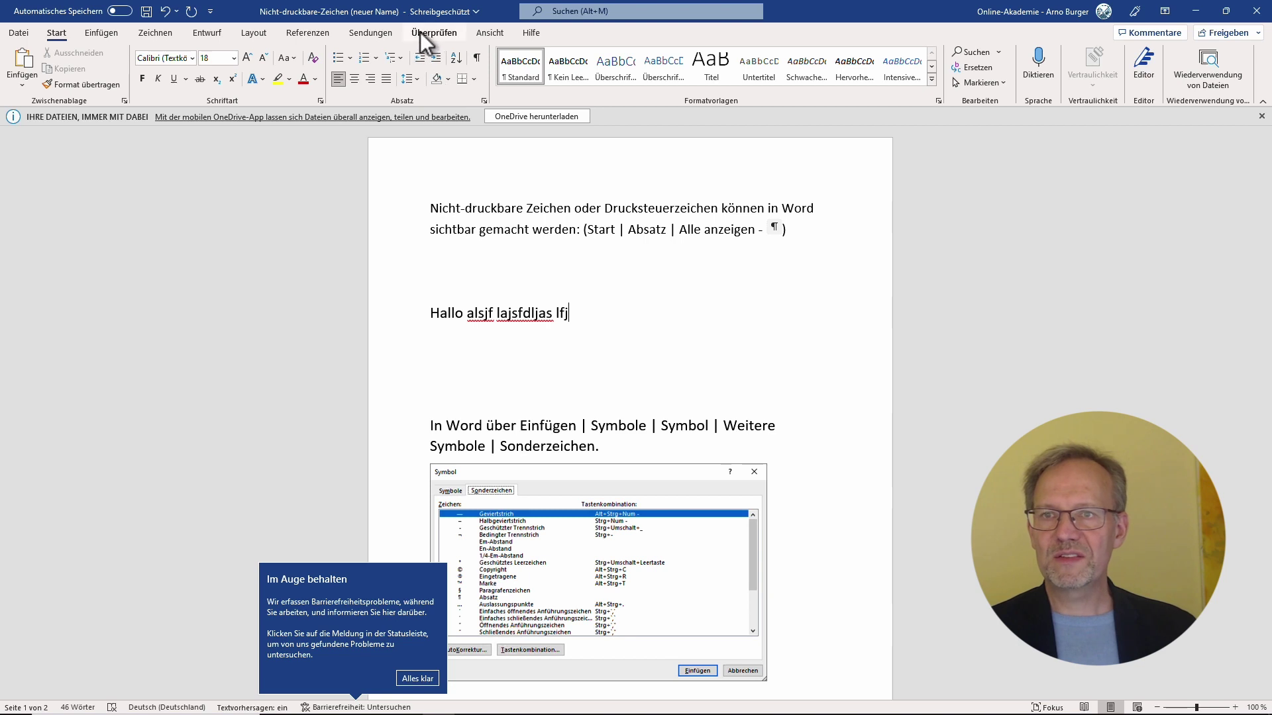
pyautogui.click(443, 16)
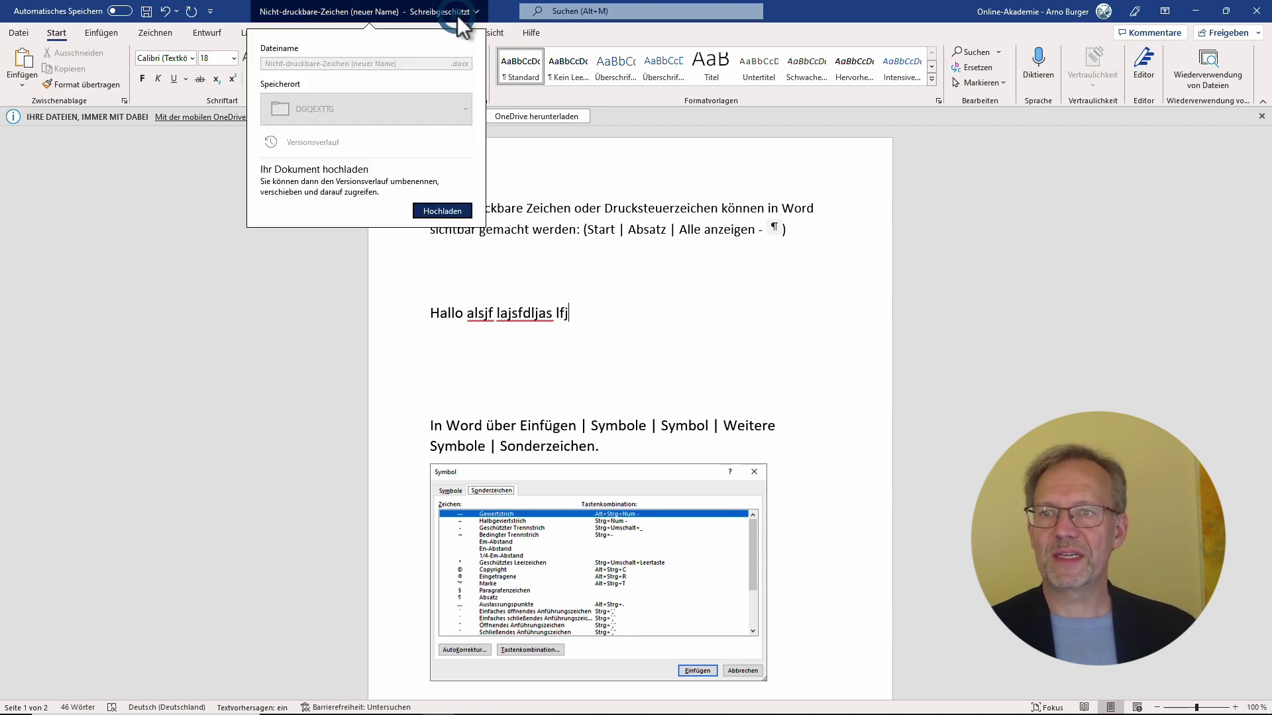
pyautogui.click(550, 315)
pyautogui.click(512, 426)
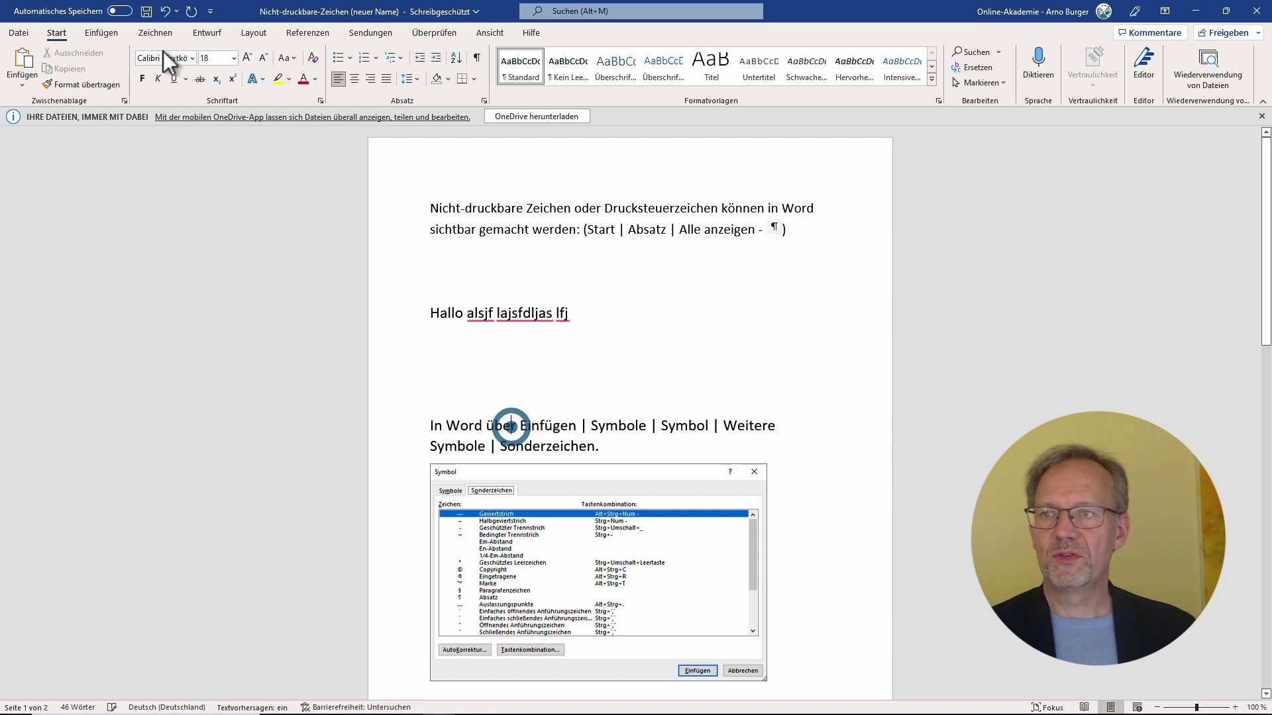
# - Check the save options for the write-protected copy, cancel saving and close the document, discarding its changes
pyautogui.click(152, 14)
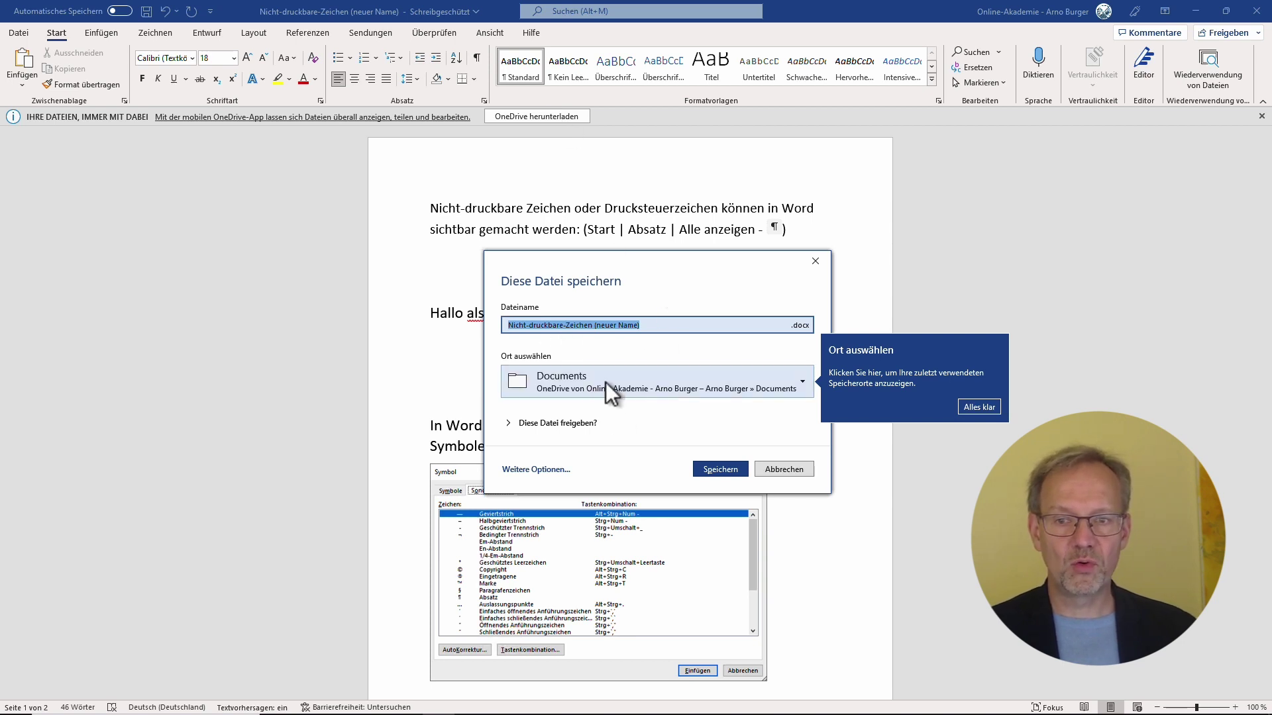
pyautogui.click(538, 470)
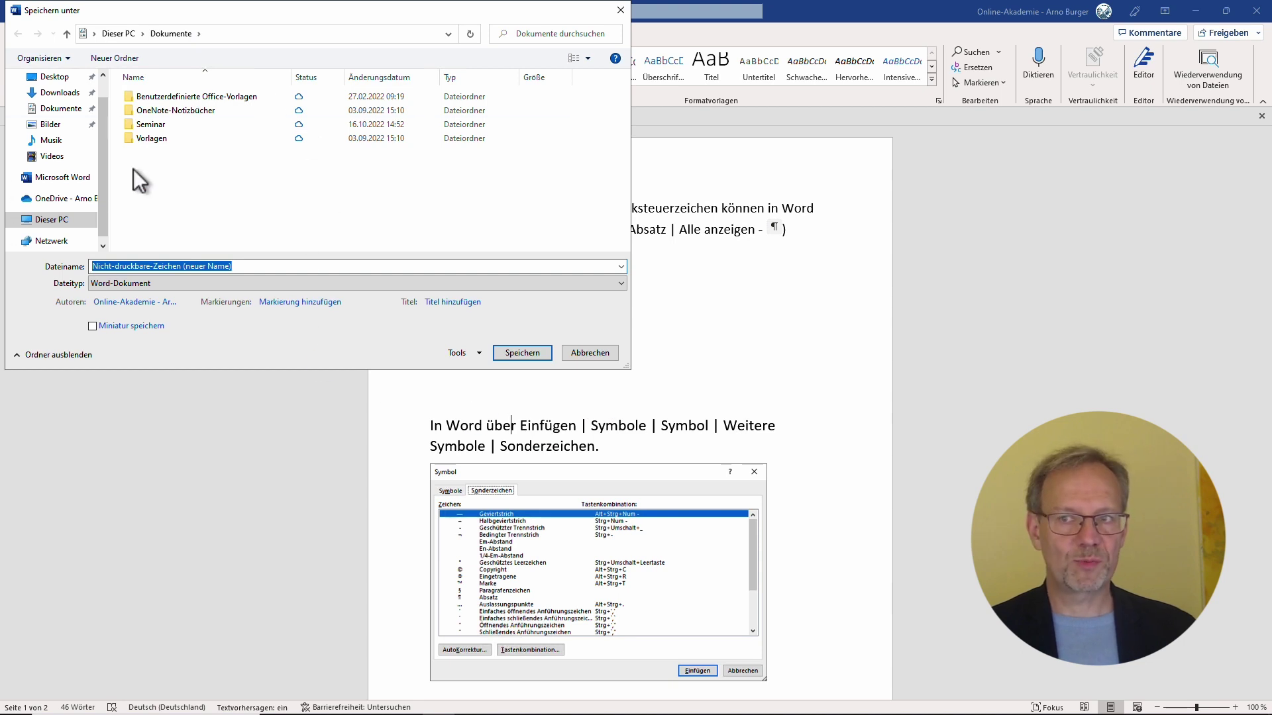
pyautogui.click(621, 10)
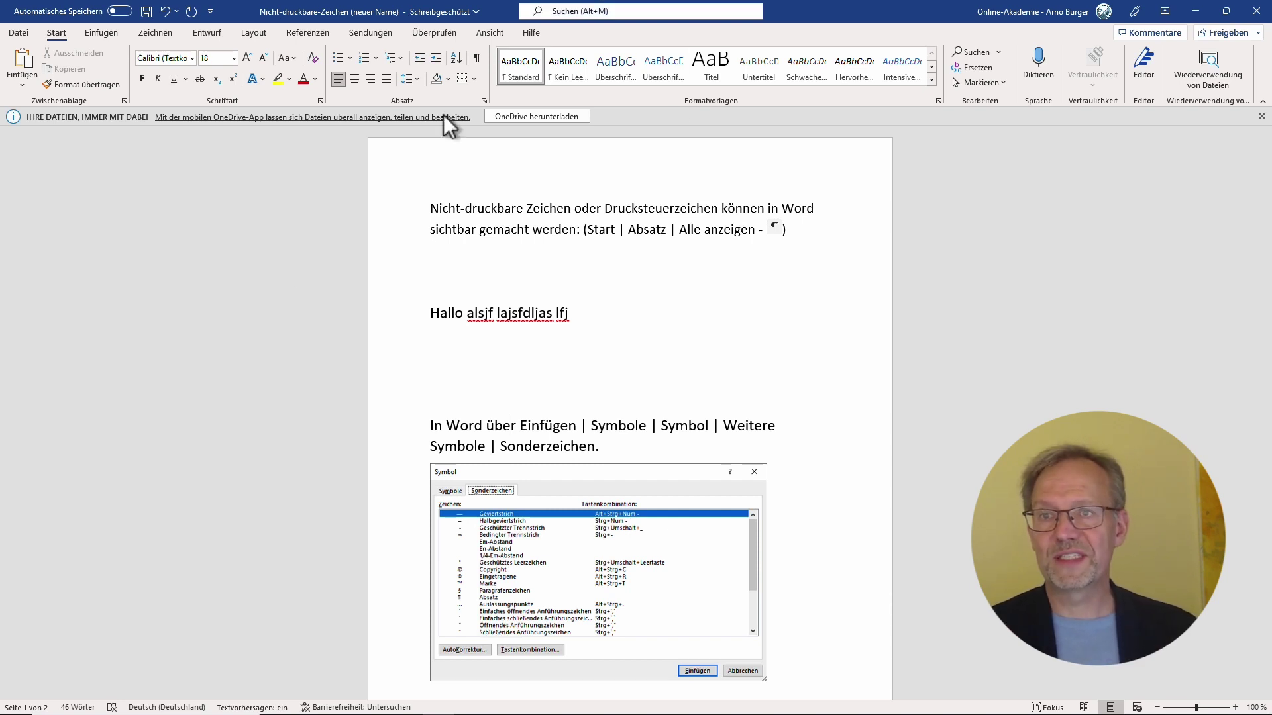
pyautogui.click(1256, 11)
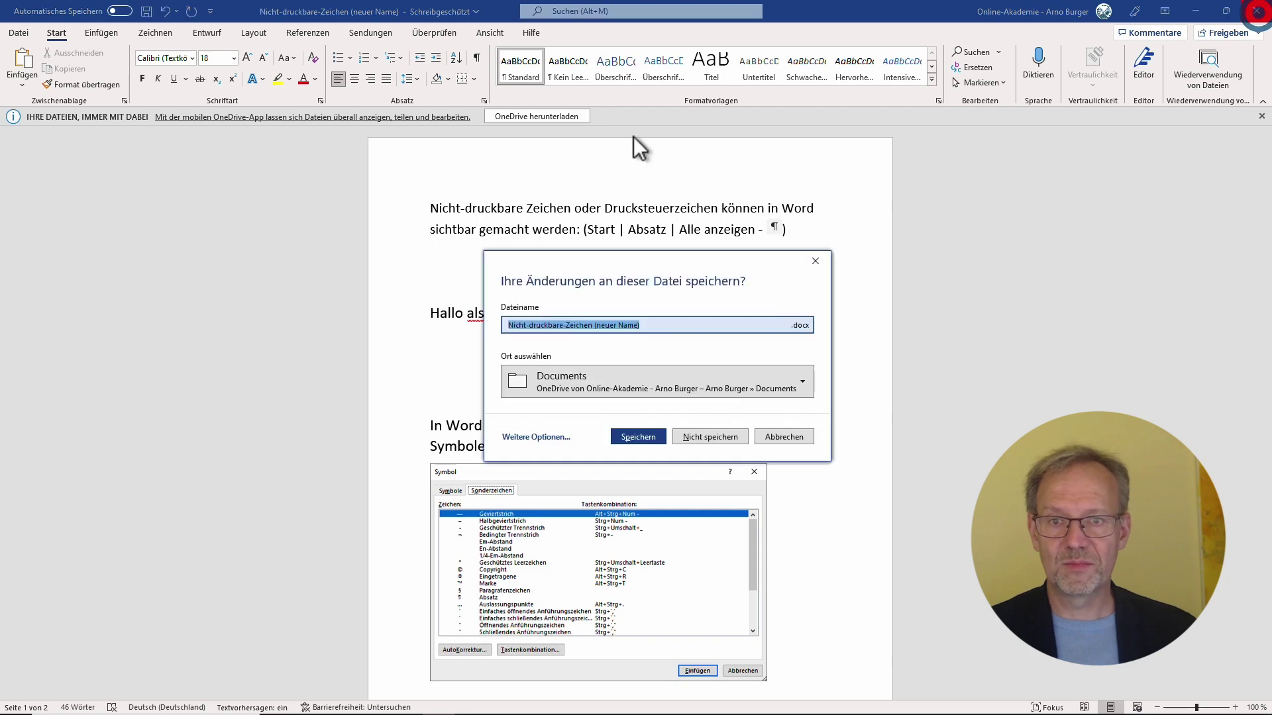
pyautogui.click(688, 436)
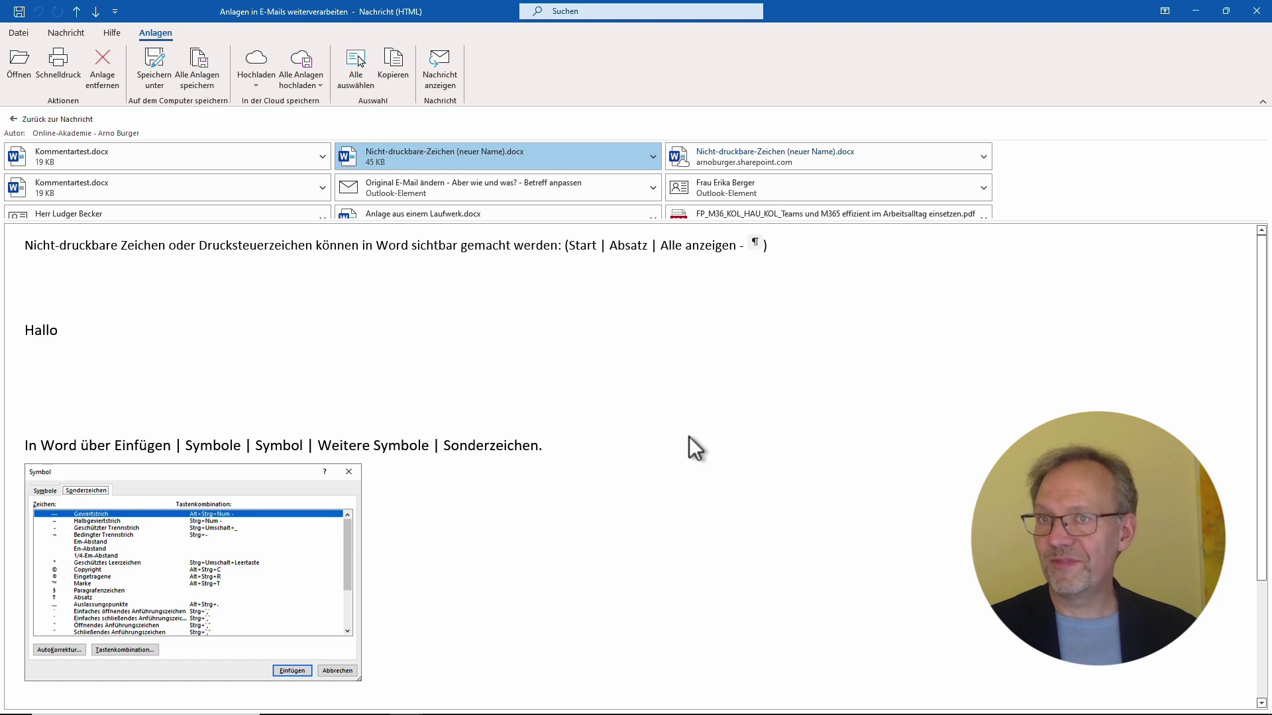
# - Review the actions available for the attached 45 KB copy of "Nicht-druckbare-Zeichen (neuer Name).docx" without running any
pyautogui.click(451, 213)
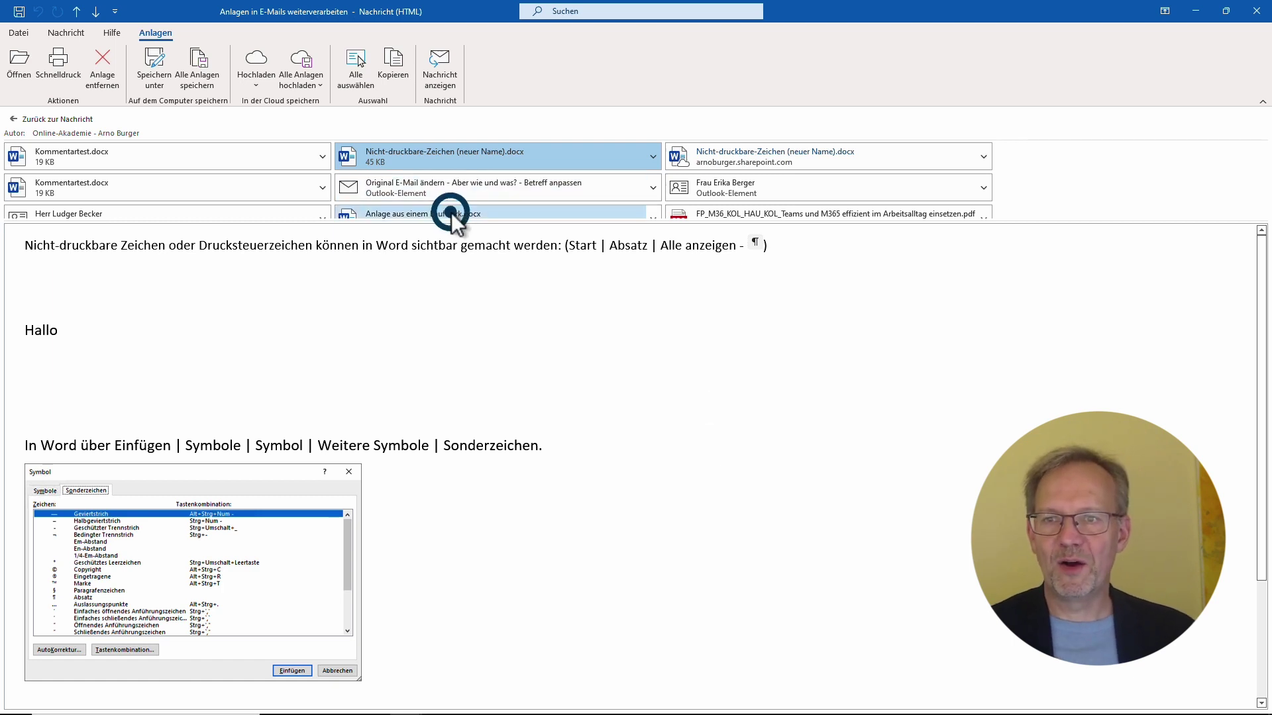
pyautogui.doubleClick(451, 212)
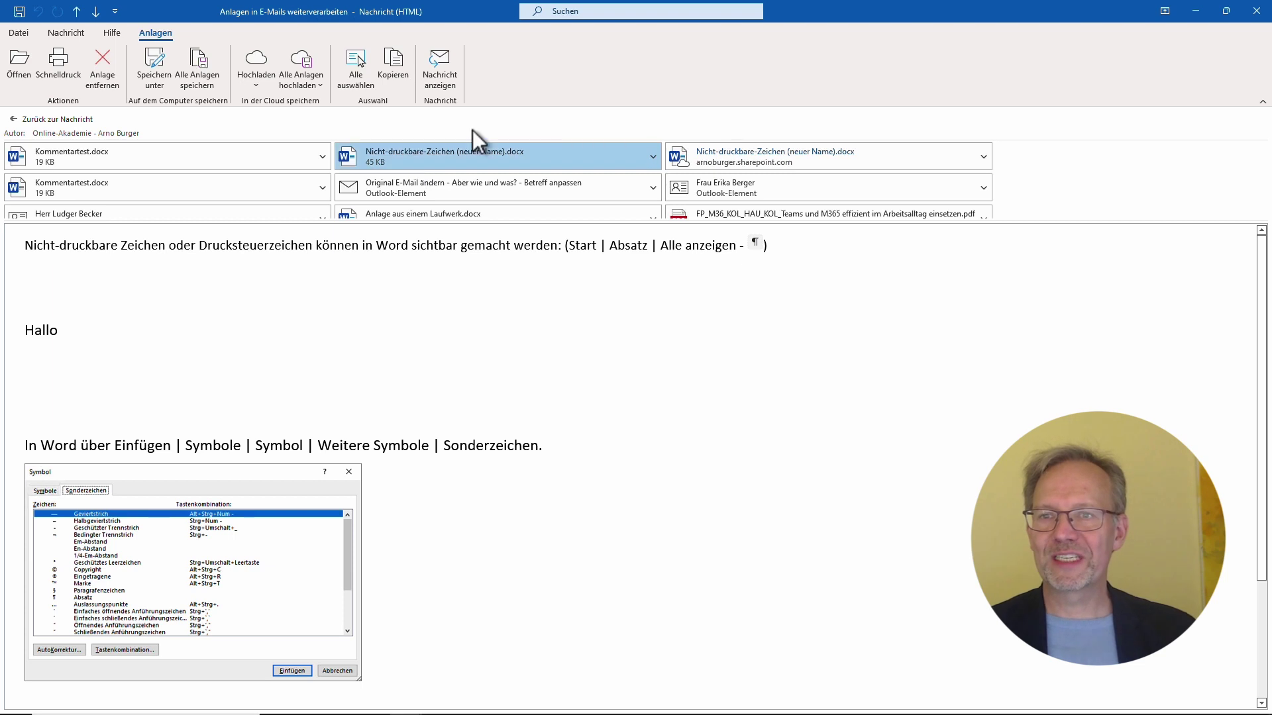
pyautogui.rightClick(454, 164)
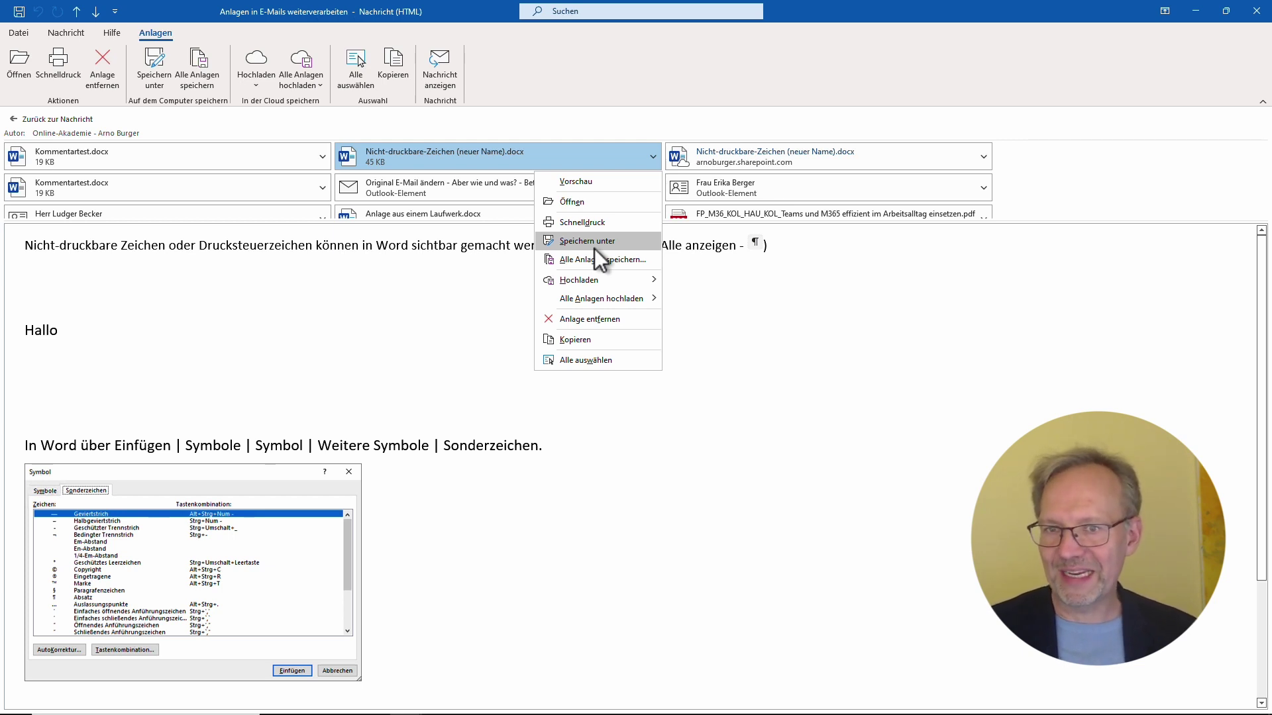
pyautogui.click(250, 322)
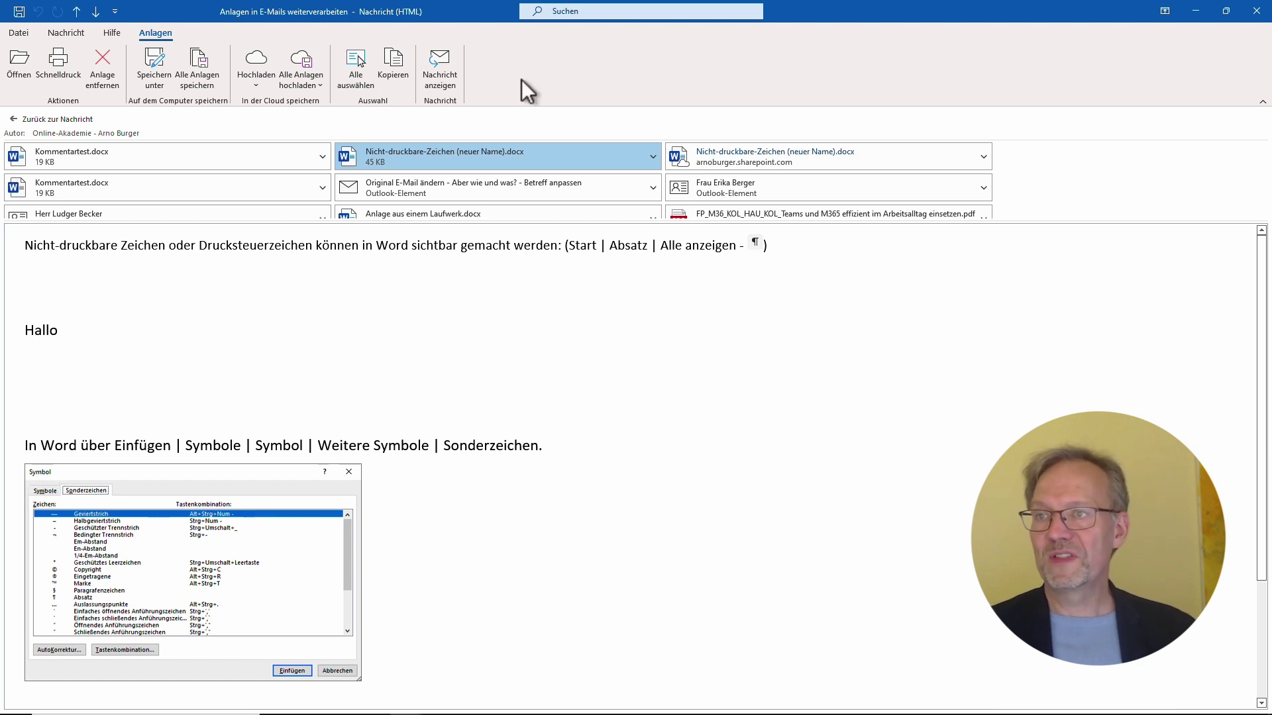
# - Make the received message "Anlagen in E-Mails weiterverarbeiten" editable with the Nachricht bearbeiten action
pyautogui.click(73, 33)
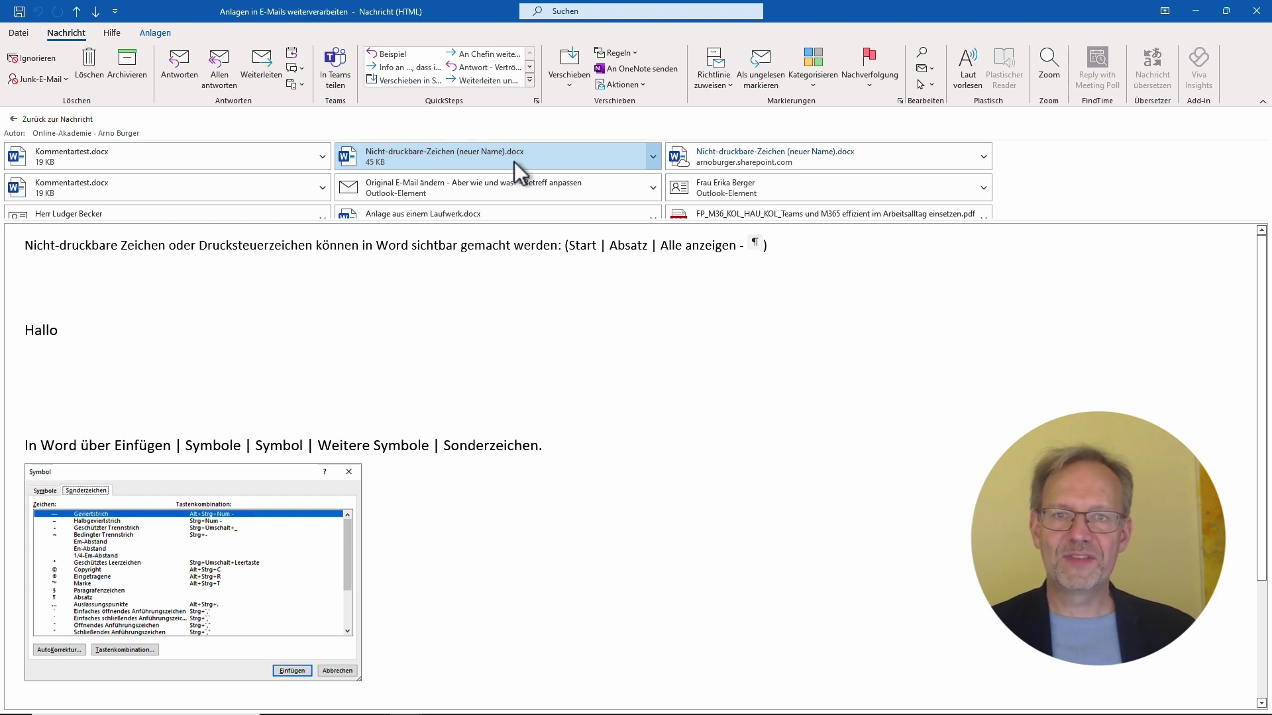
pyautogui.click(622, 85)
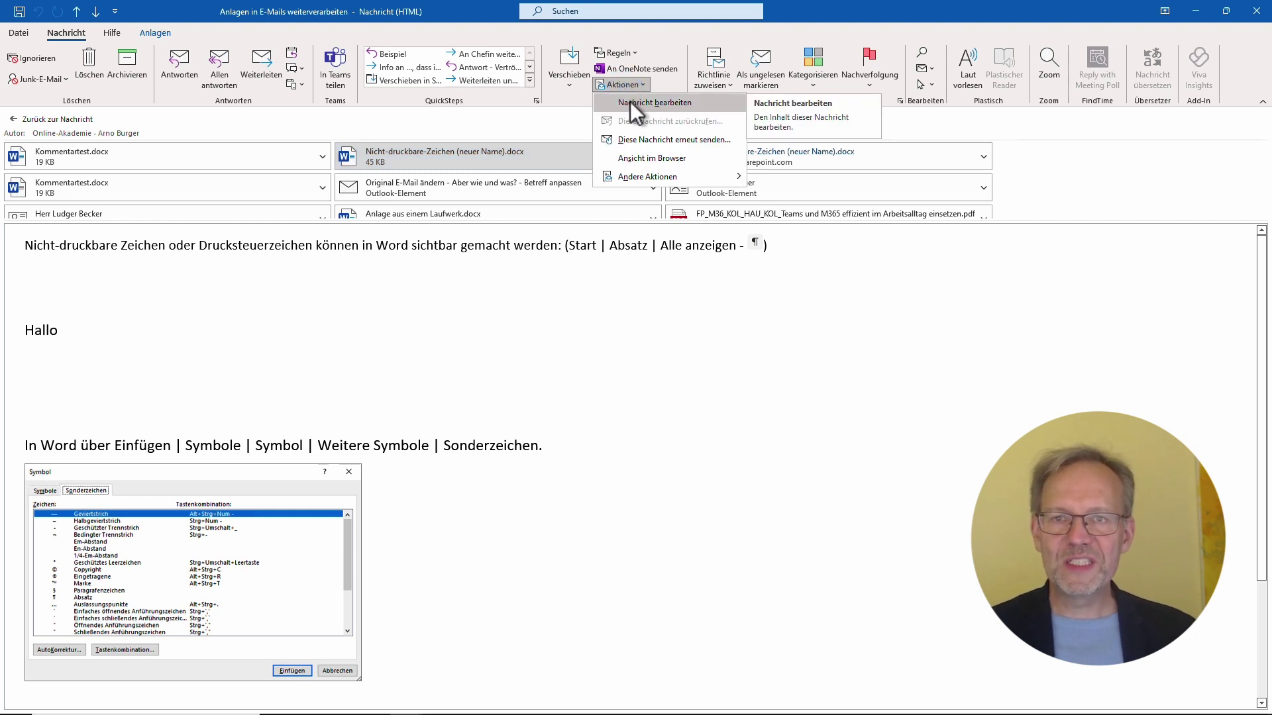
pyautogui.click(629, 101)
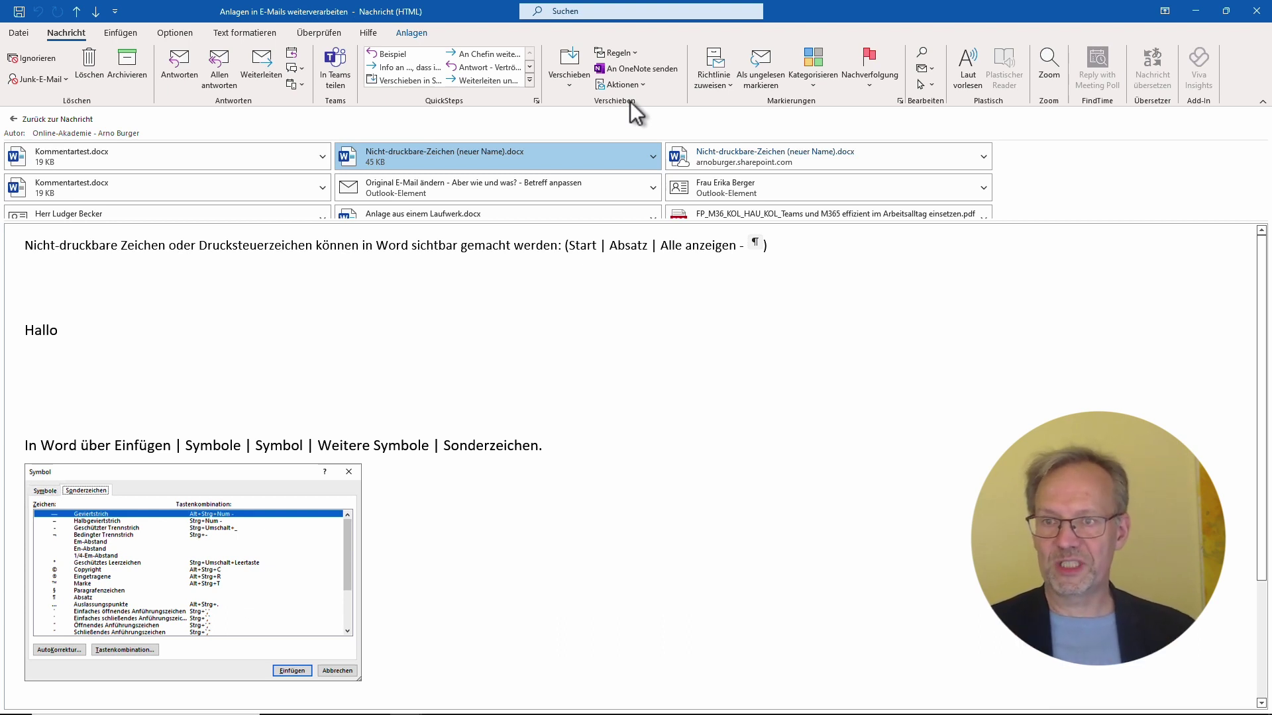
# - In the attachment "Anlage aus einem Laufwerk.docx", opened in Word, insert "Änderung:" before the first sentence and save it on this PC
pyautogui.click(416, 213)
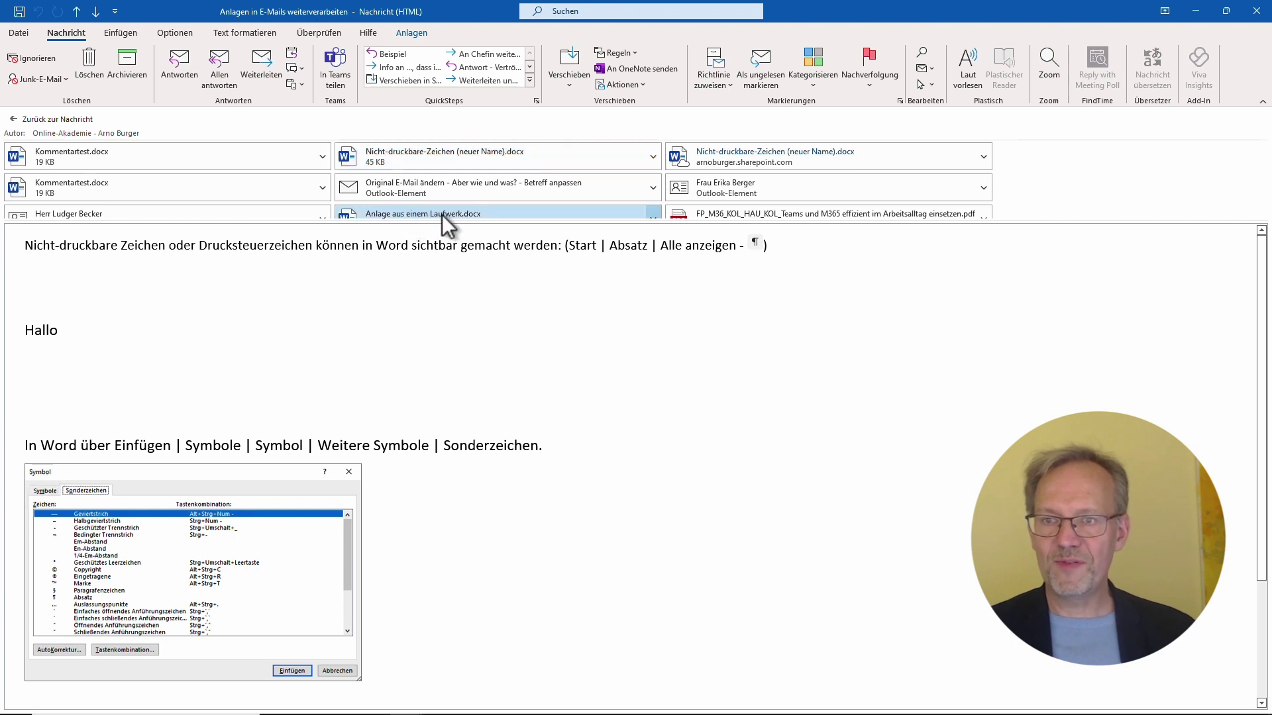
pyautogui.doubleClick(442, 214)
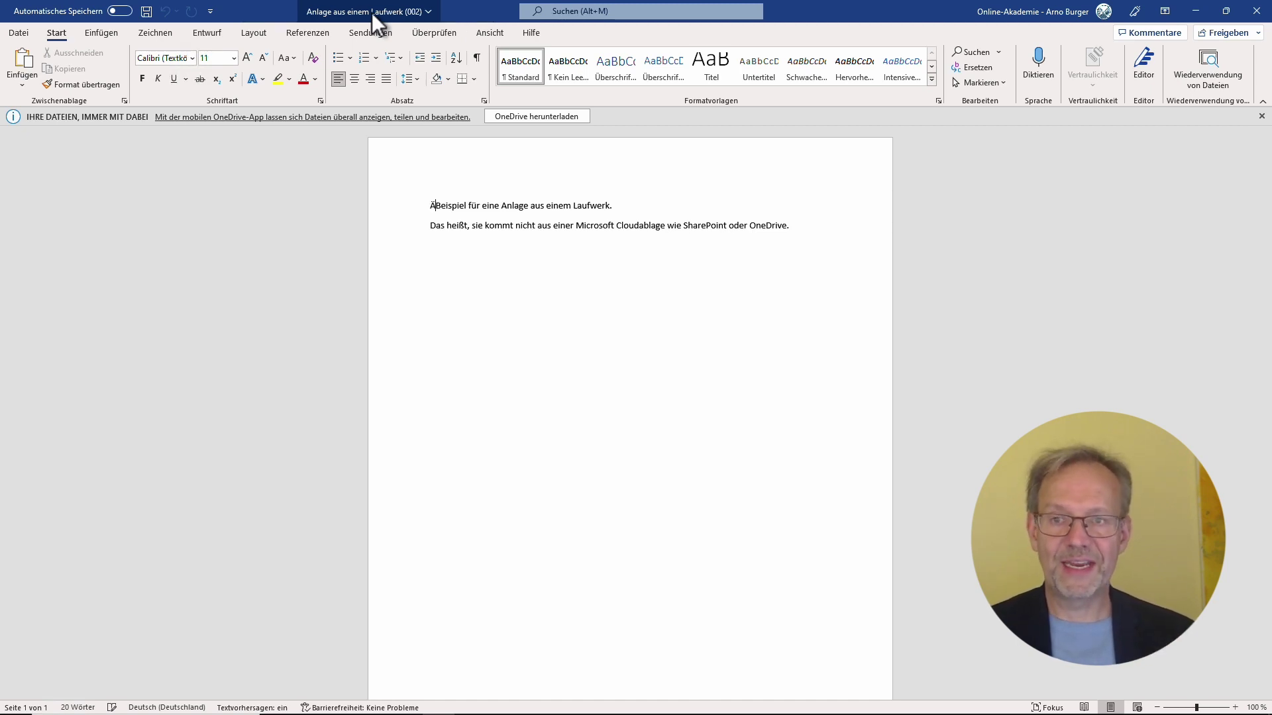
pyautogui.write('Änderung:')
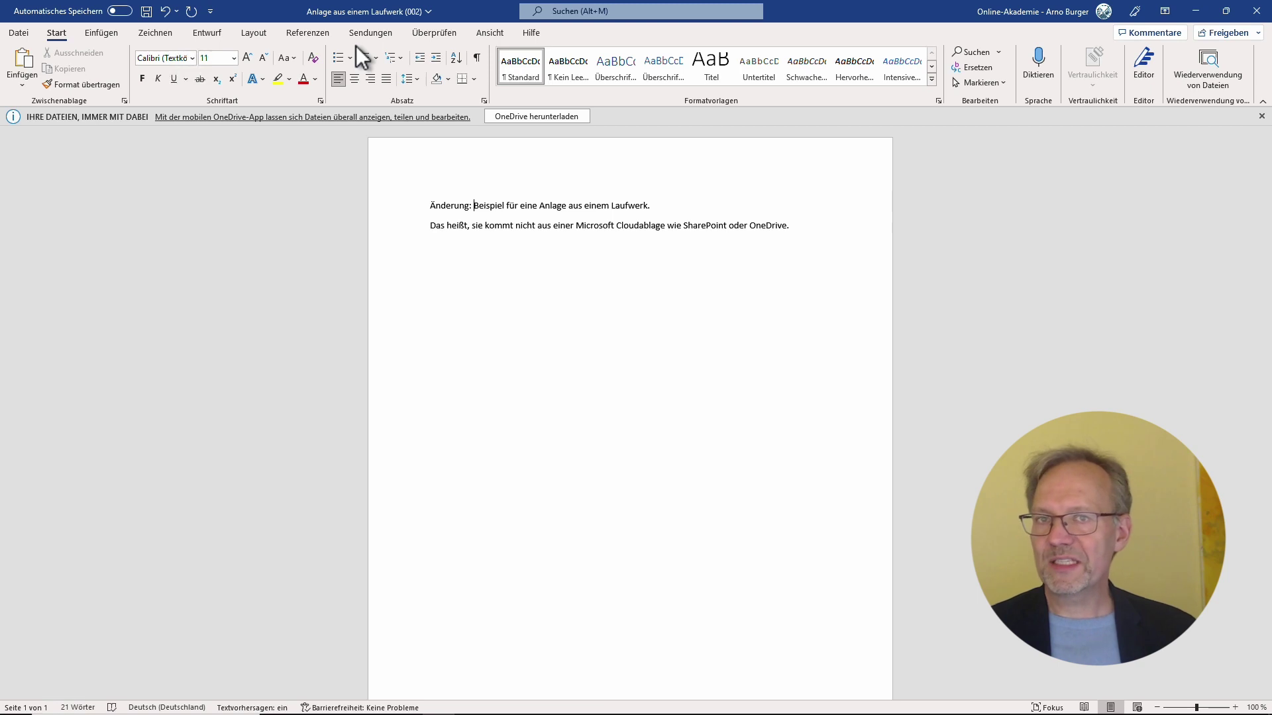
pyautogui.click(145, 18)
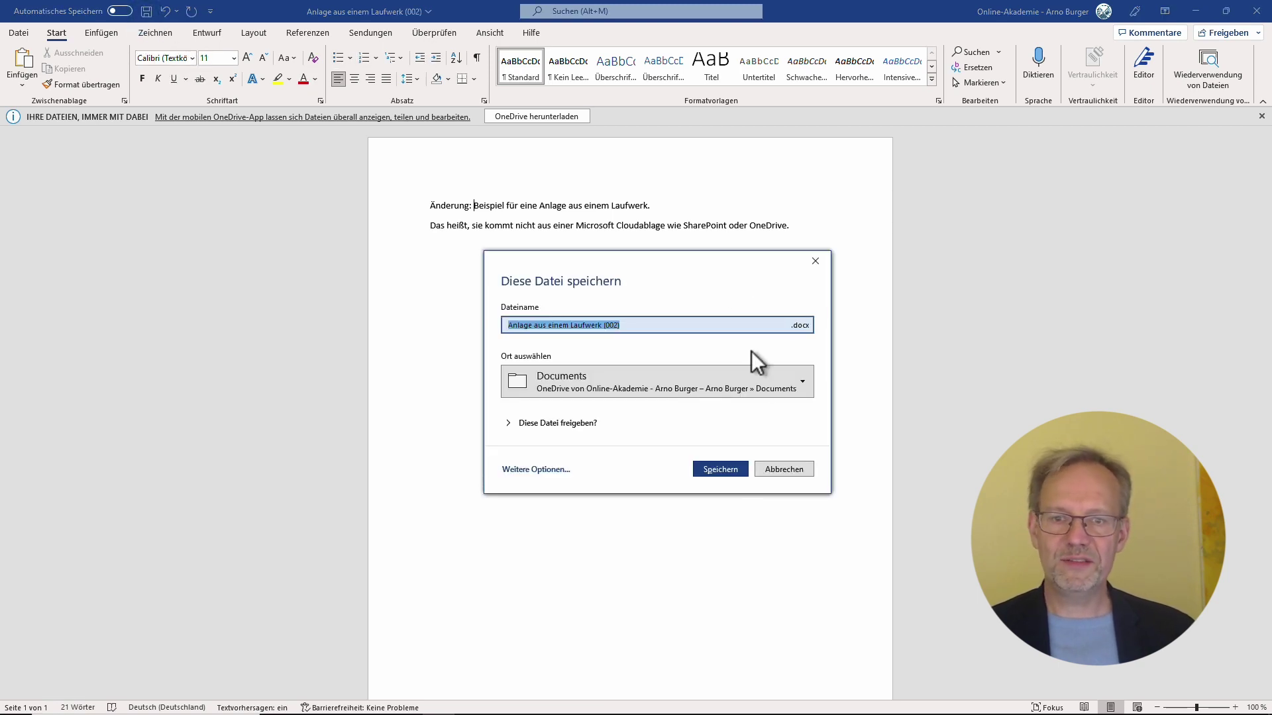
pyautogui.click(551, 471)
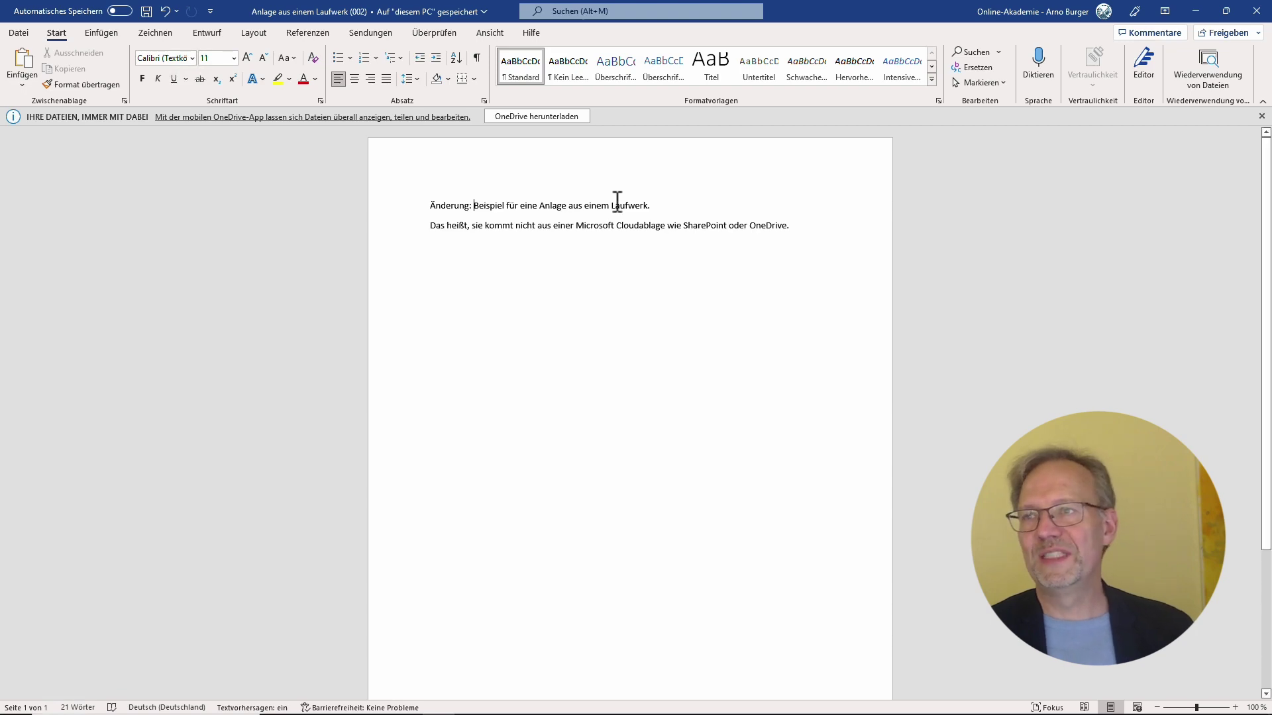
# - Start saving the document under a different location and create a new folder named "Anlagen" in Dokumente
pyautogui.click(24, 32)
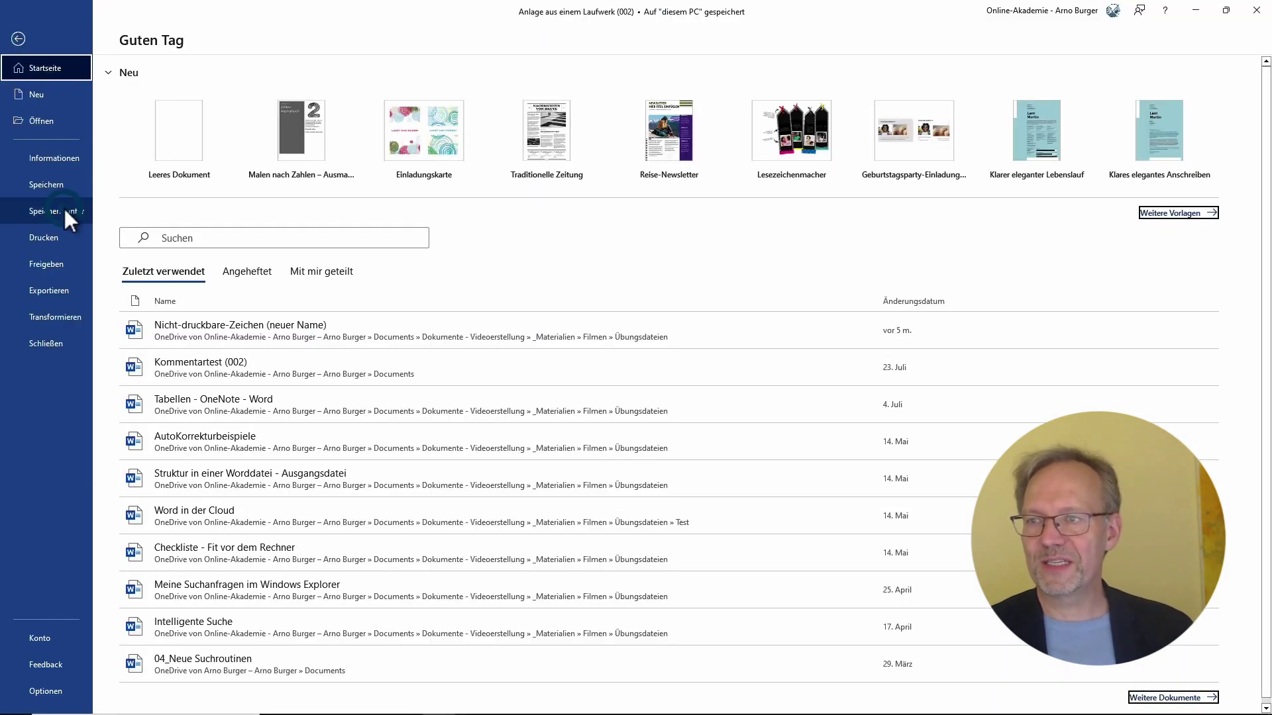
pyautogui.click(63, 208)
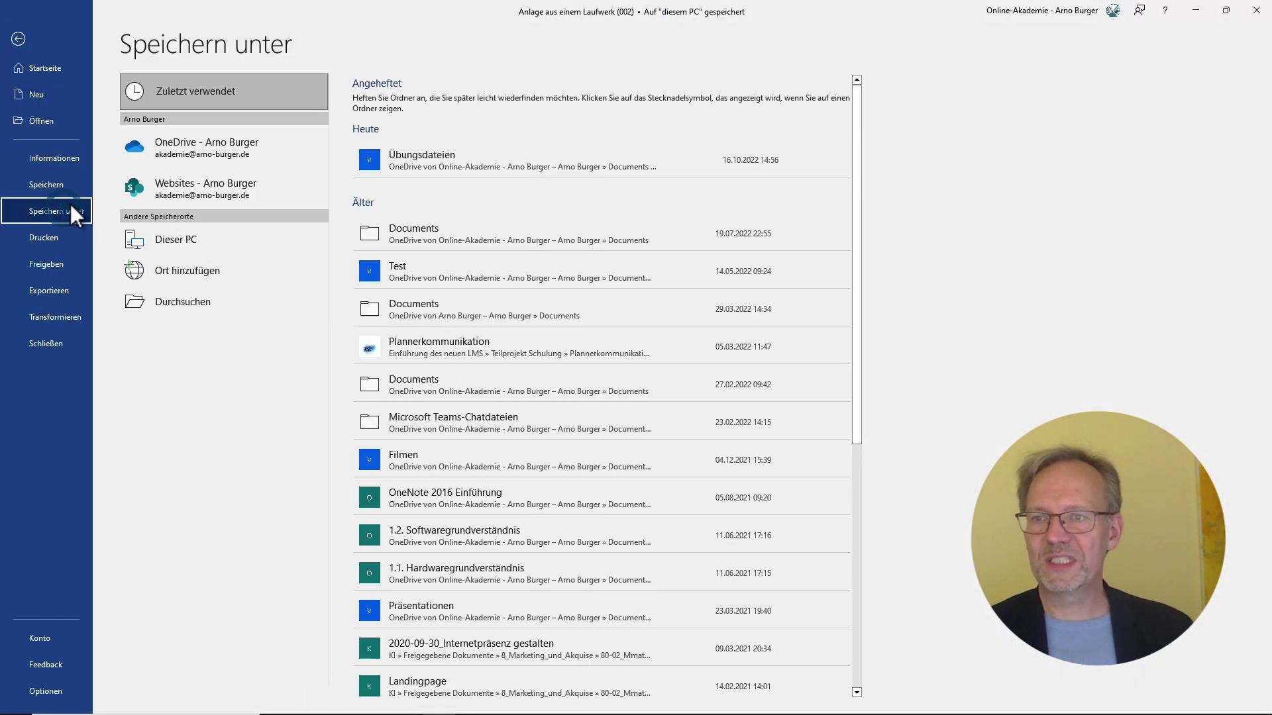
pyautogui.click(195, 300)
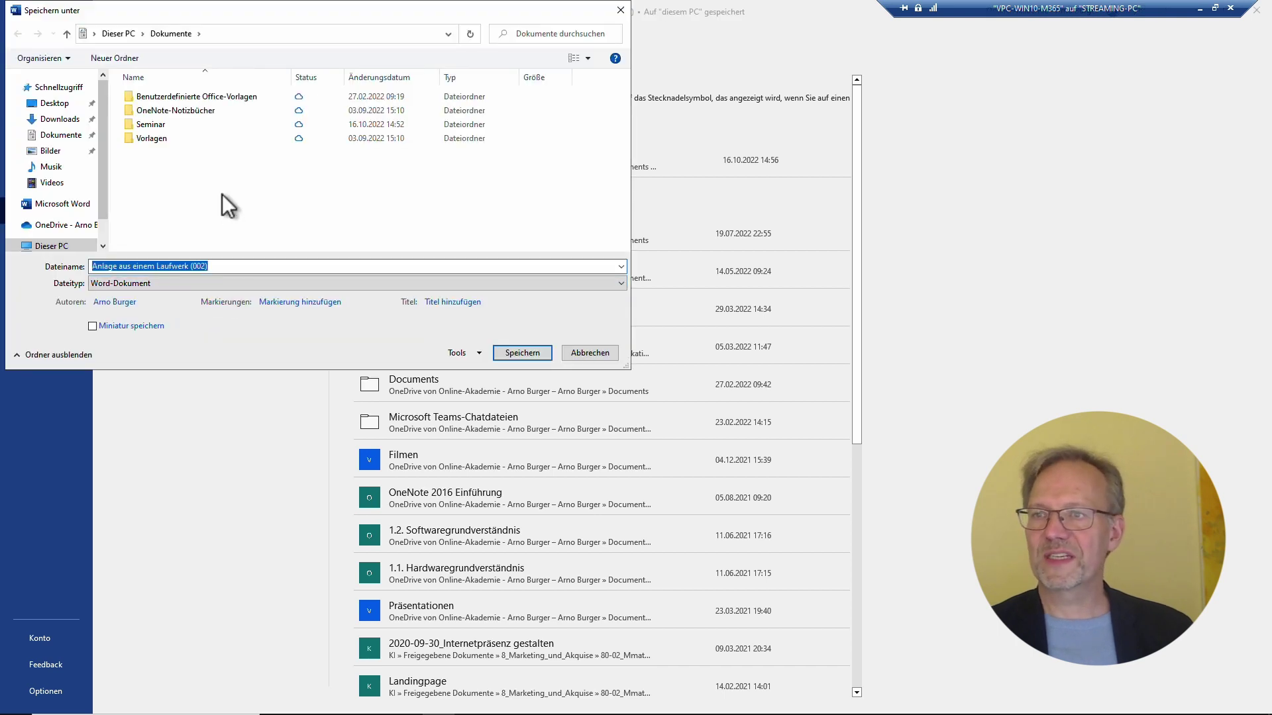
pyautogui.rightClick(159, 161)
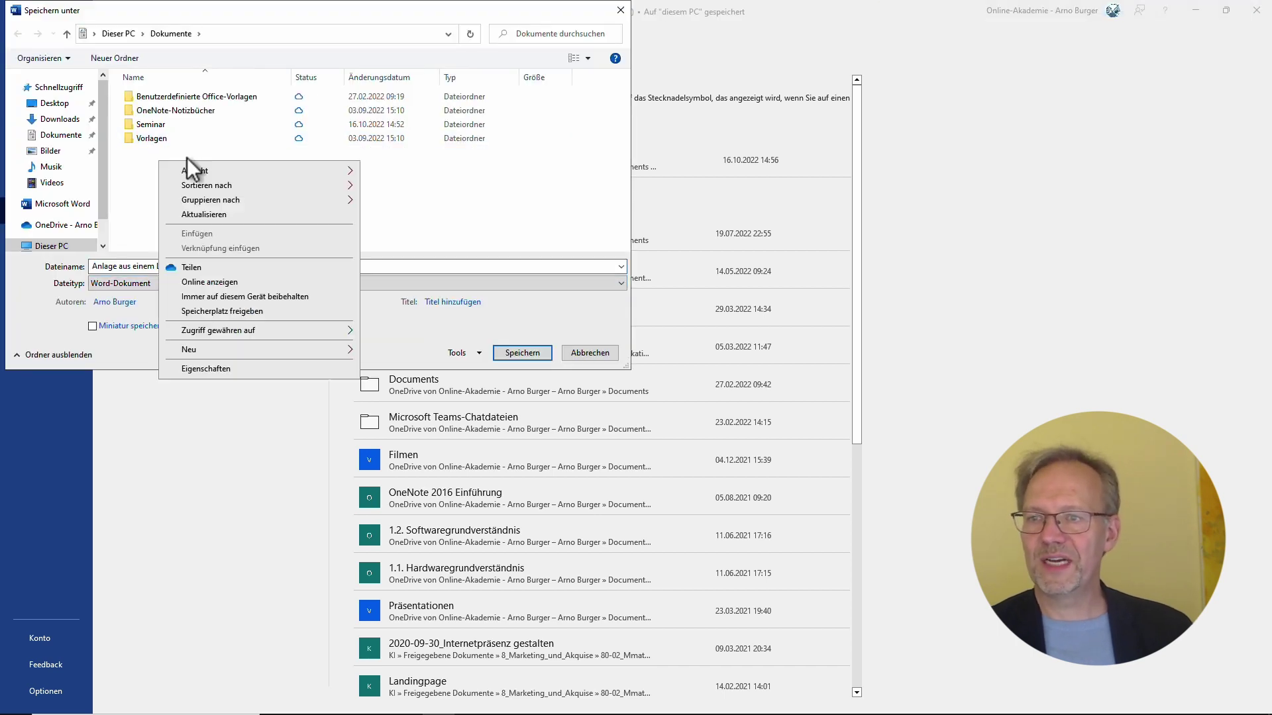
pyautogui.moveTo(212, 348)
pyautogui.click(436, 355)
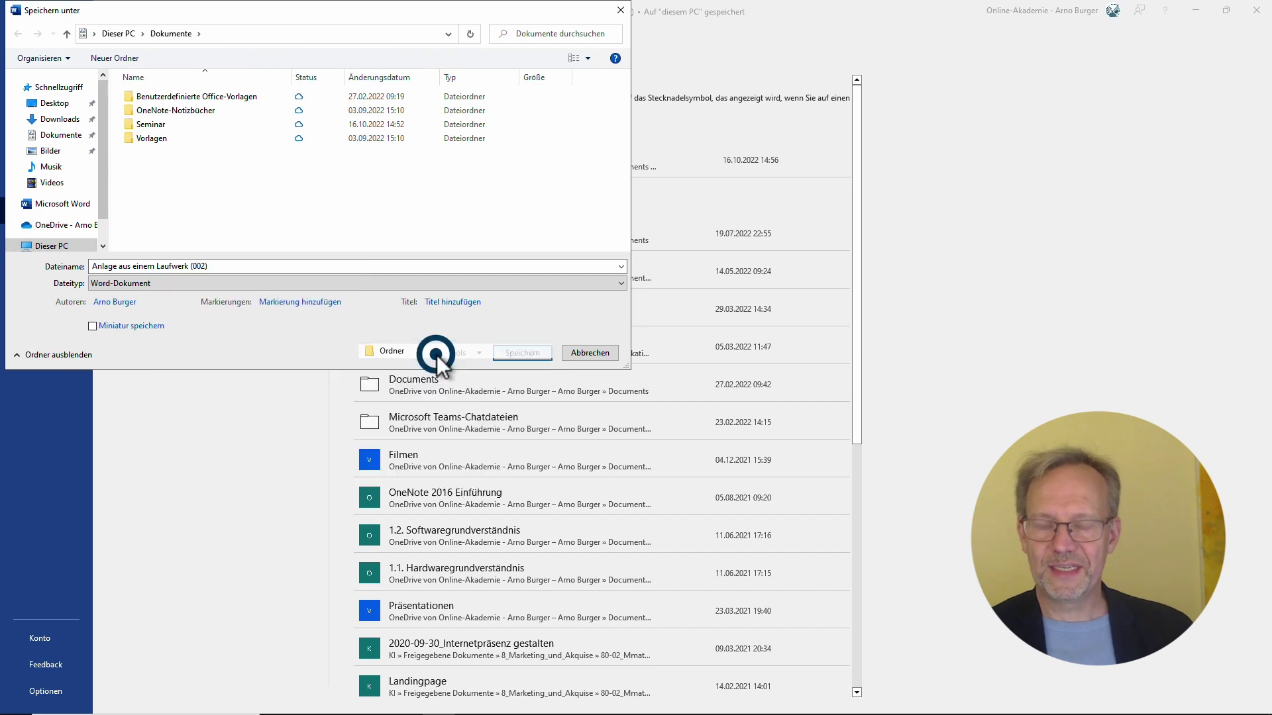
pyautogui.write('Anlagen')
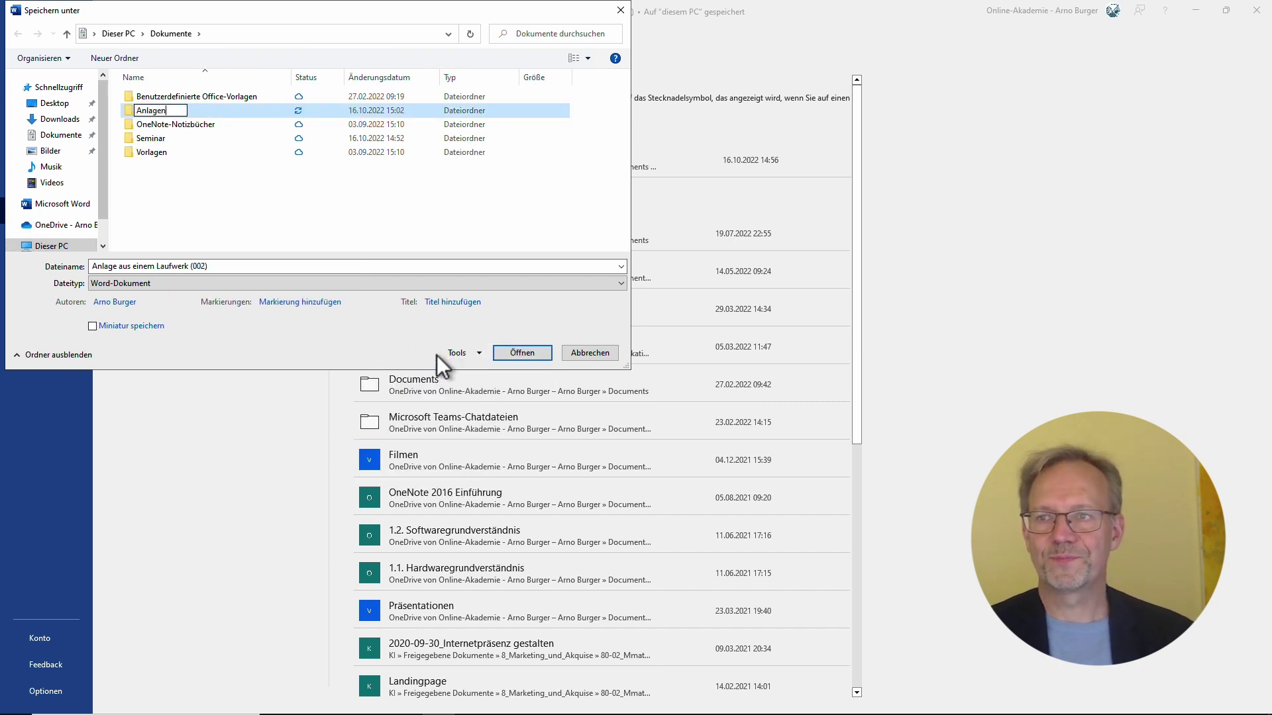
pyautogui.press('Return')
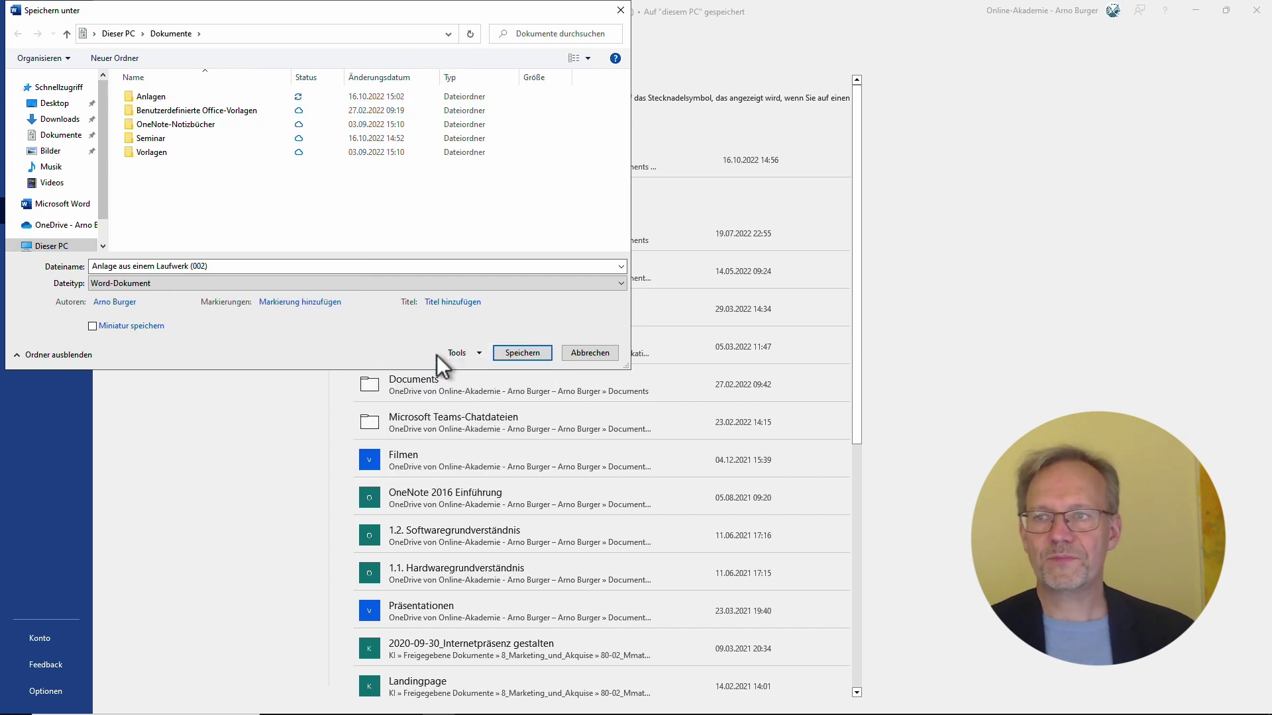
# - Save the document in the "Anlagen" folder as "Anlage aus einem Laufwerk (002)" and close it
pyautogui.click(156, 96)
pyautogui.doubleClick(156, 96)
pyautogui.click(536, 353)
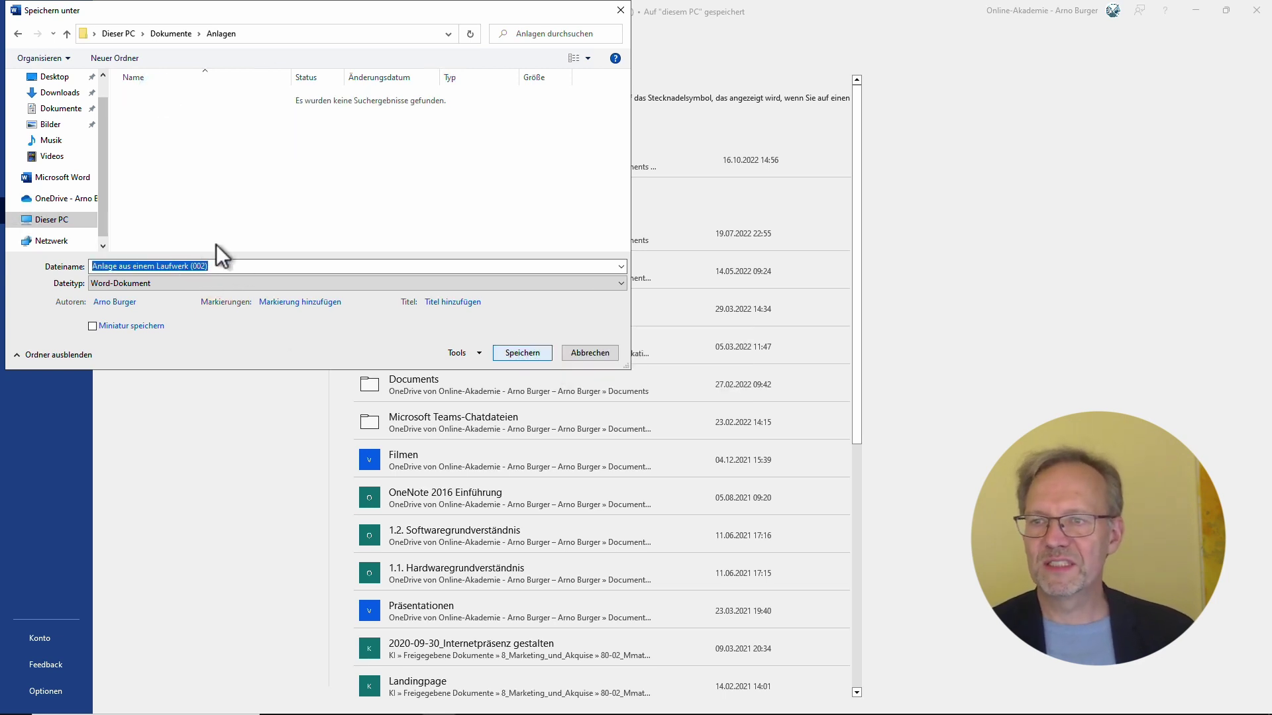
pyautogui.press('Escape')
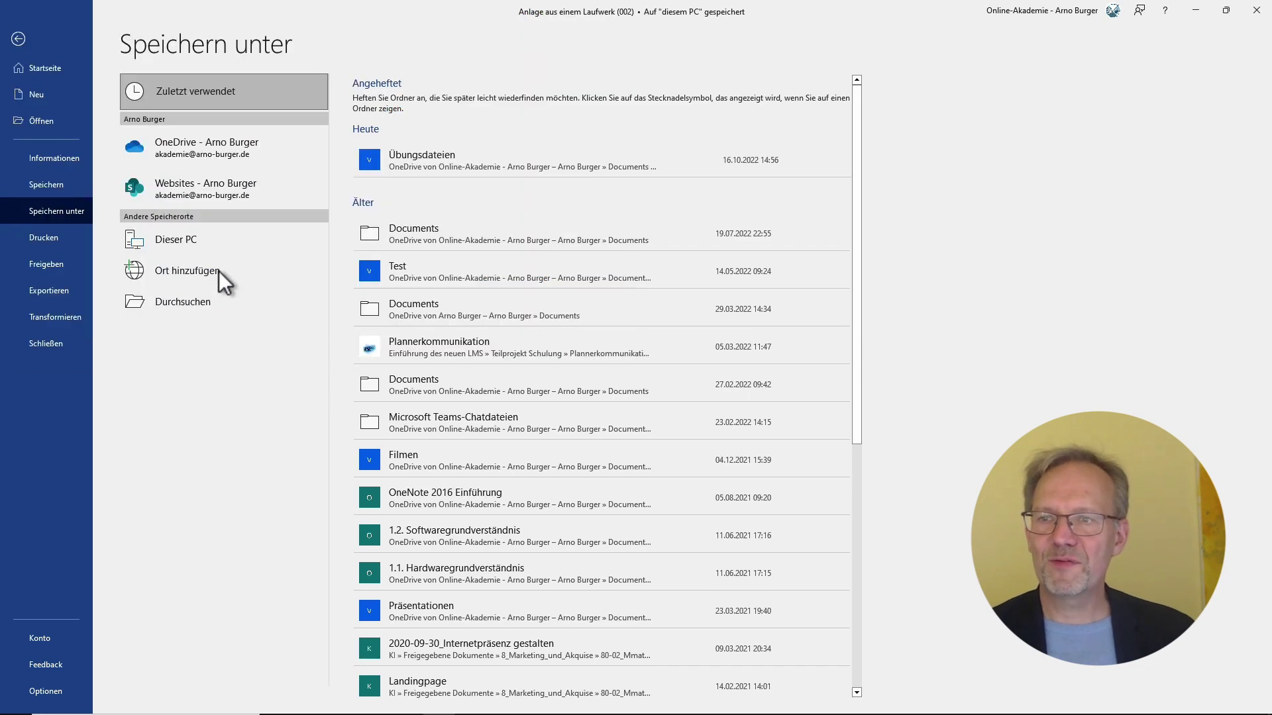
pyautogui.press('Escape')
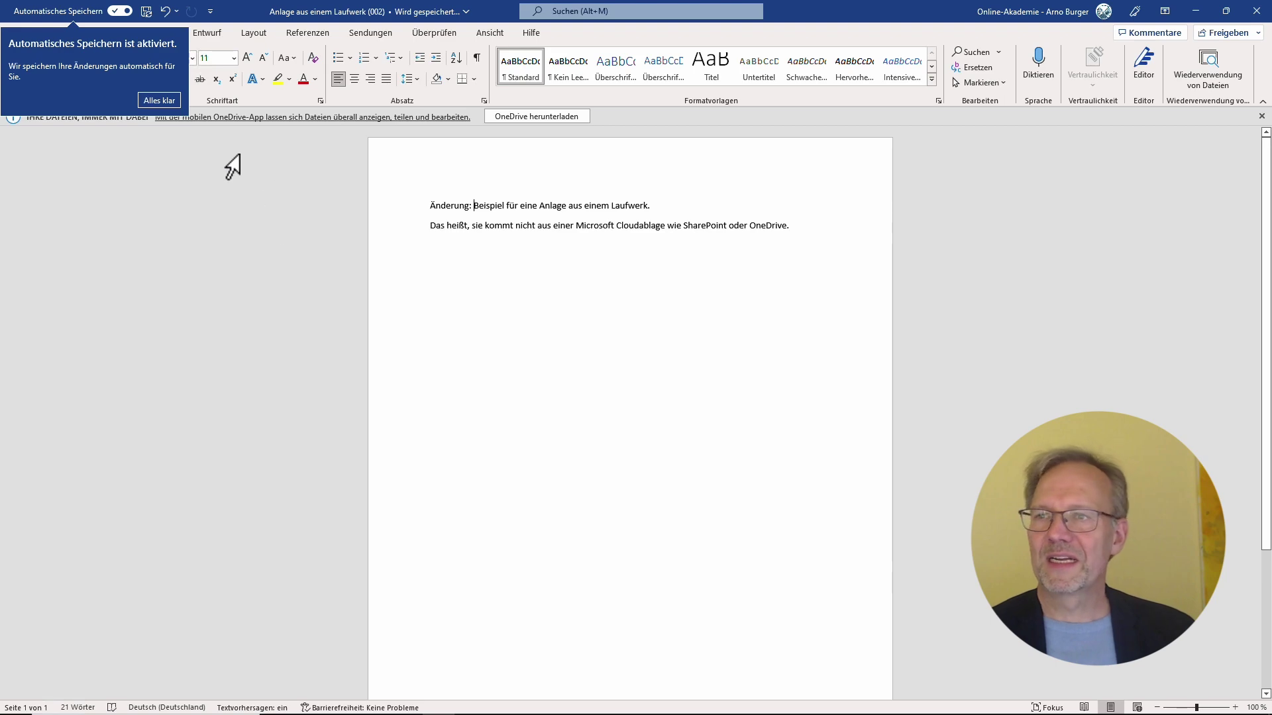
pyautogui.click(162, 100)
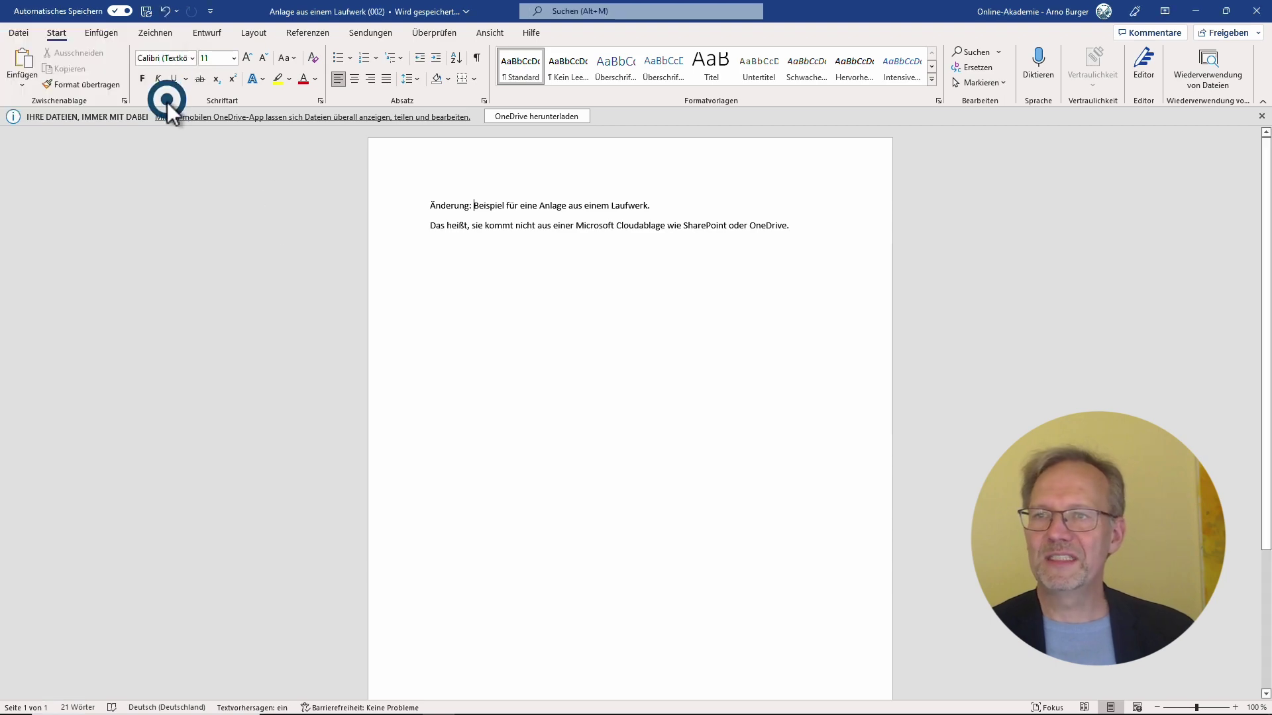
pyautogui.click(1259, 12)
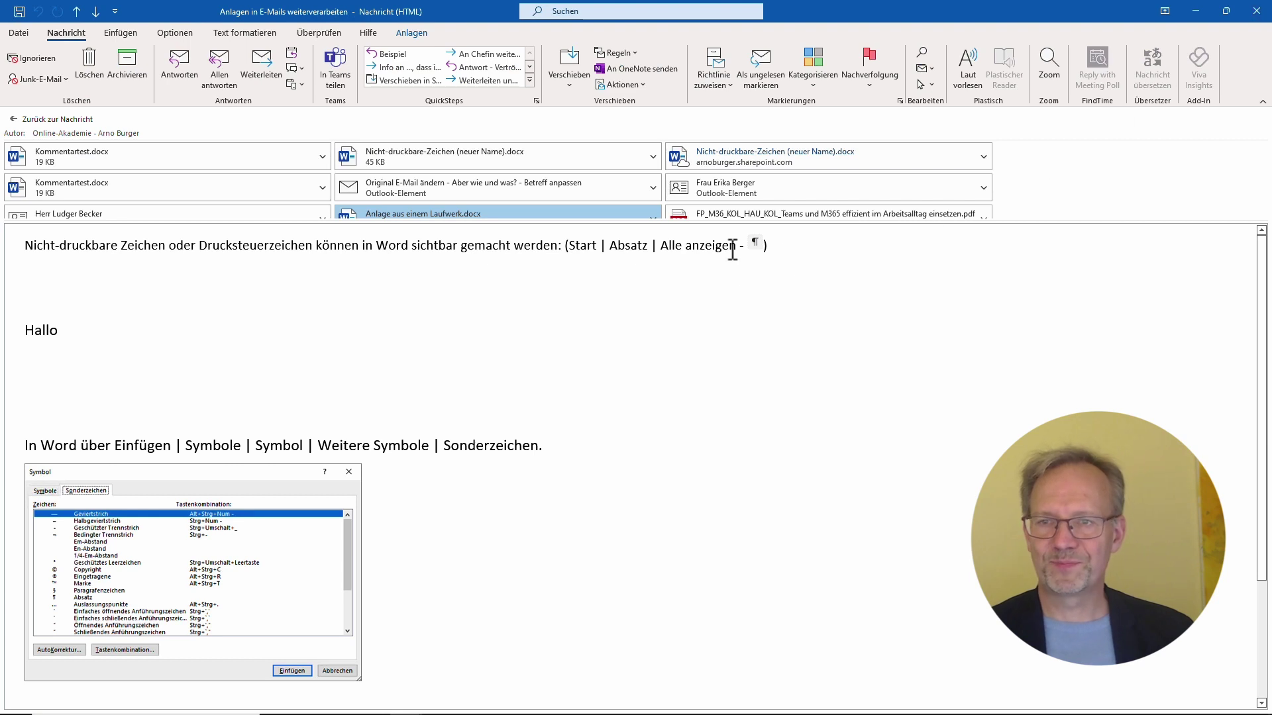
# - Reselect the attachment "Anlage aus einem Laufwerk.docx", close the message and save the changes to its attachments
pyautogui.click(400, 161)
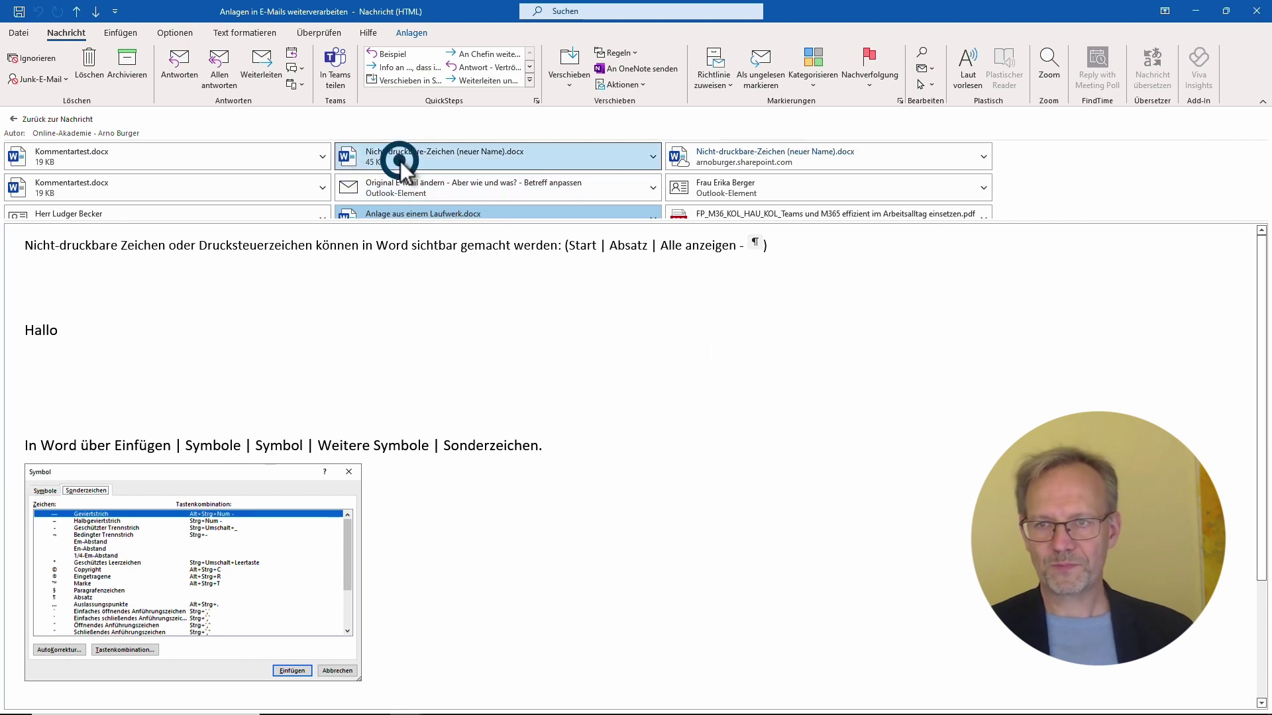
pyautogui.keyDown('ctrl'); pyautogui.click(396, 212); pyautogui.keyUp('ctrl')
pyautogui.click(396, 212)
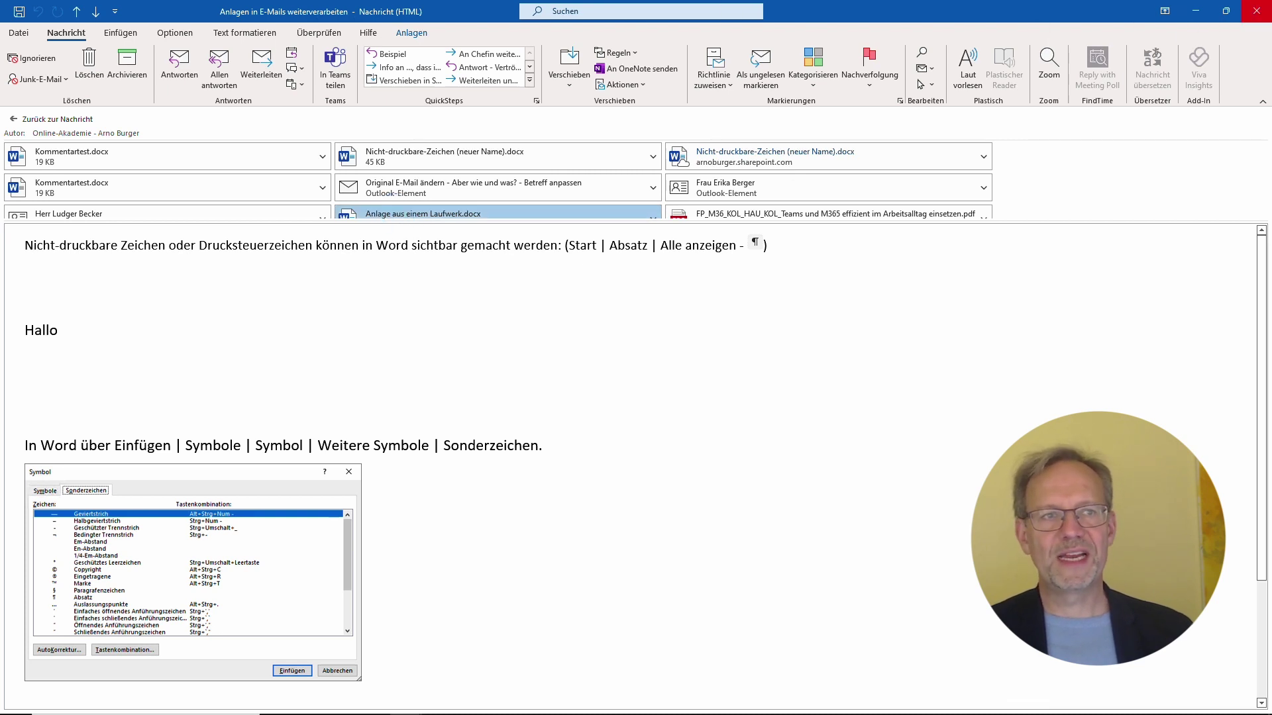
pyautogui.click(1255, 14)
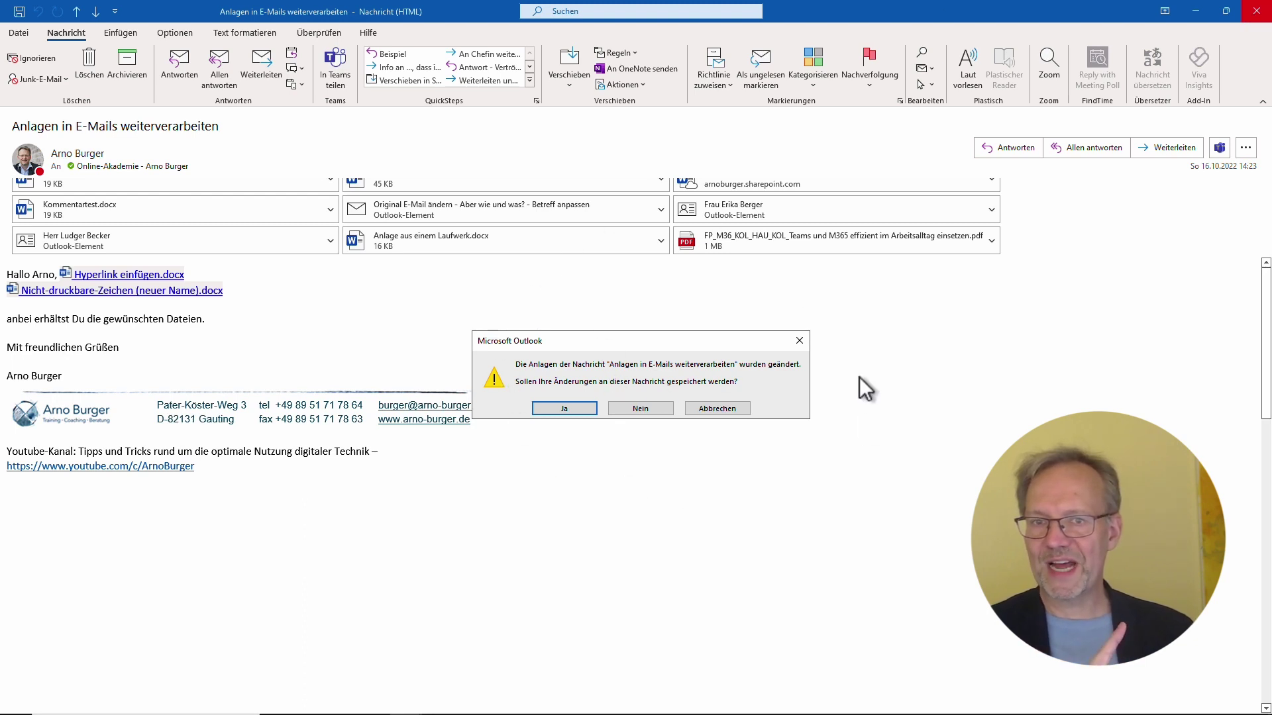
pyautogui.click(574, 408)
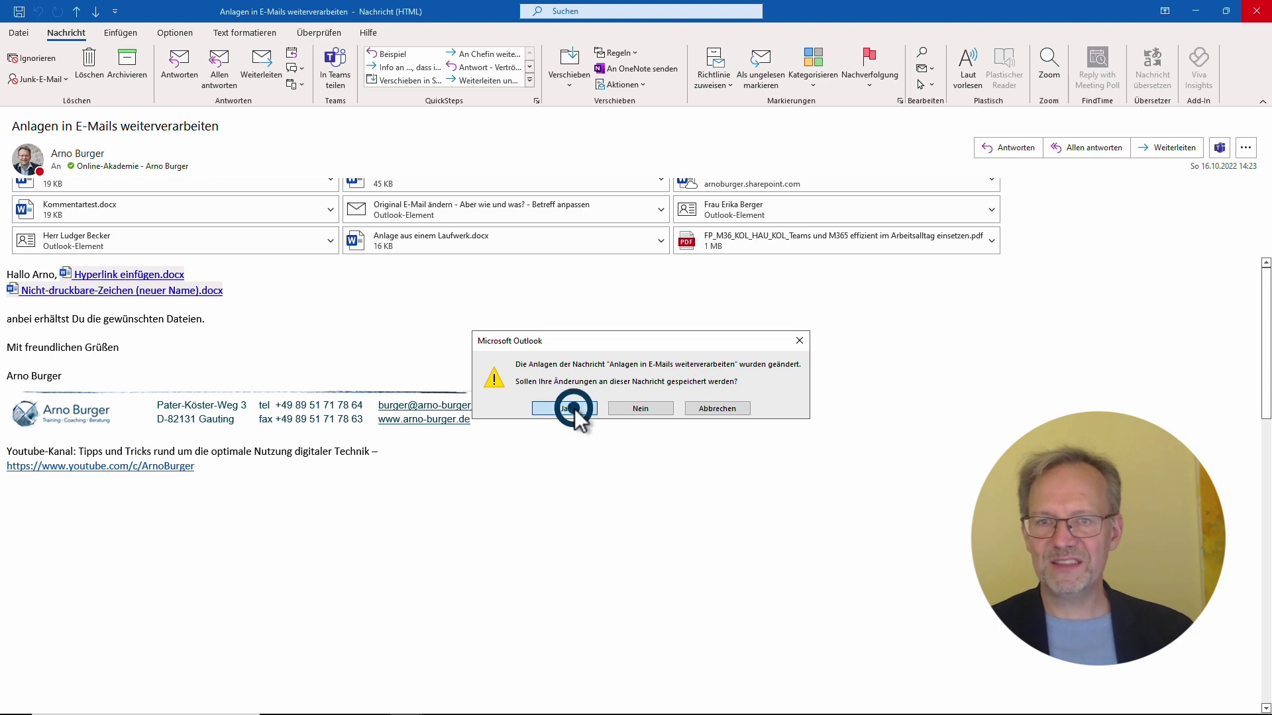
# - Switch from the contacts to the mailbox and reopen the message "Anlagen in E-Mails weiterverarbeiten"
pyautogui.doubleClick(1062, 13)
pyautogui.click(16, 686)
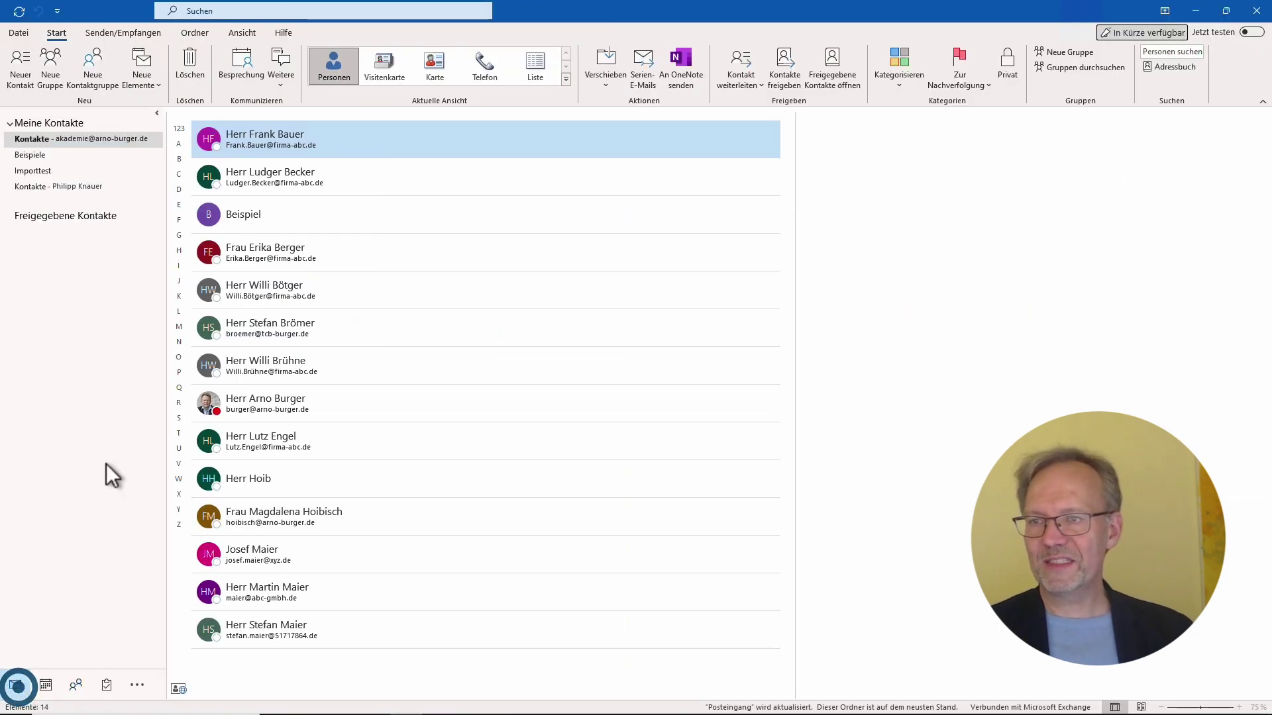
pyautogui.click(288, 175)
pyautogui.doubleClick(288, 175)
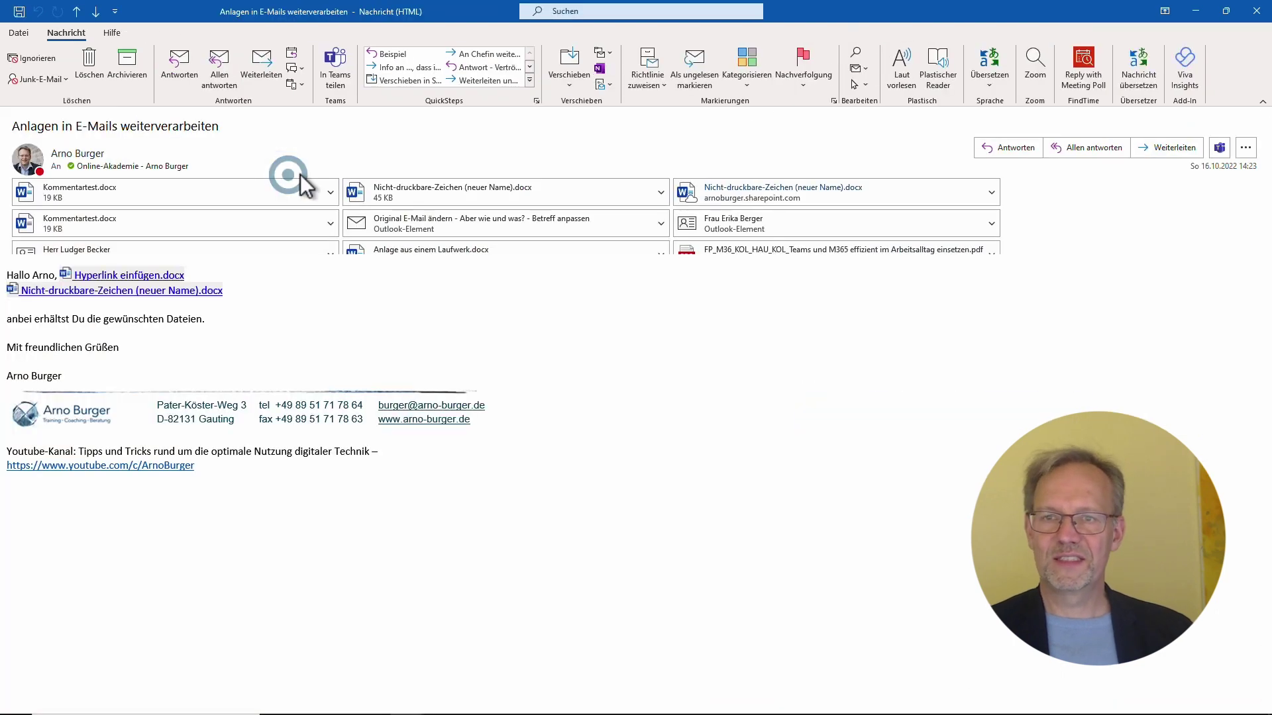
# - Open the attachment "Anlage aus einem Laufwerk.docx" from the received message to check its text, and close the document
pyautogui.doubleClick(403, 252)
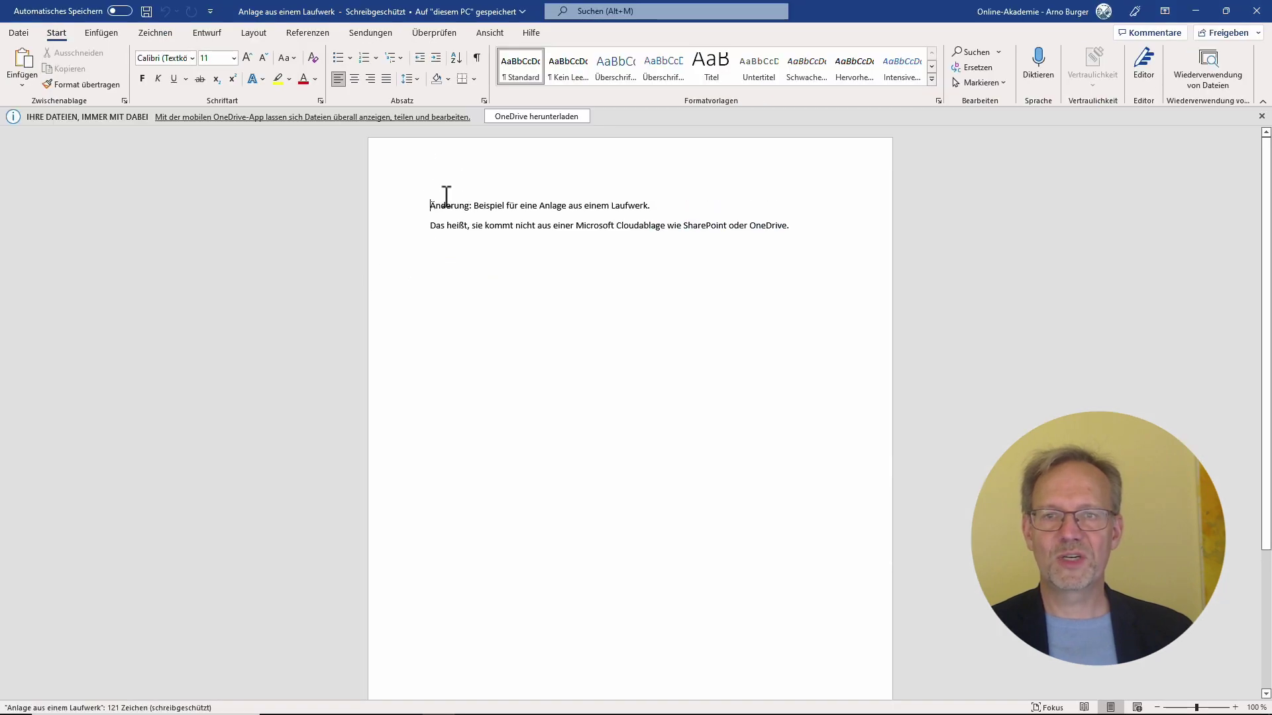
pyautogui.click(1256, 11)
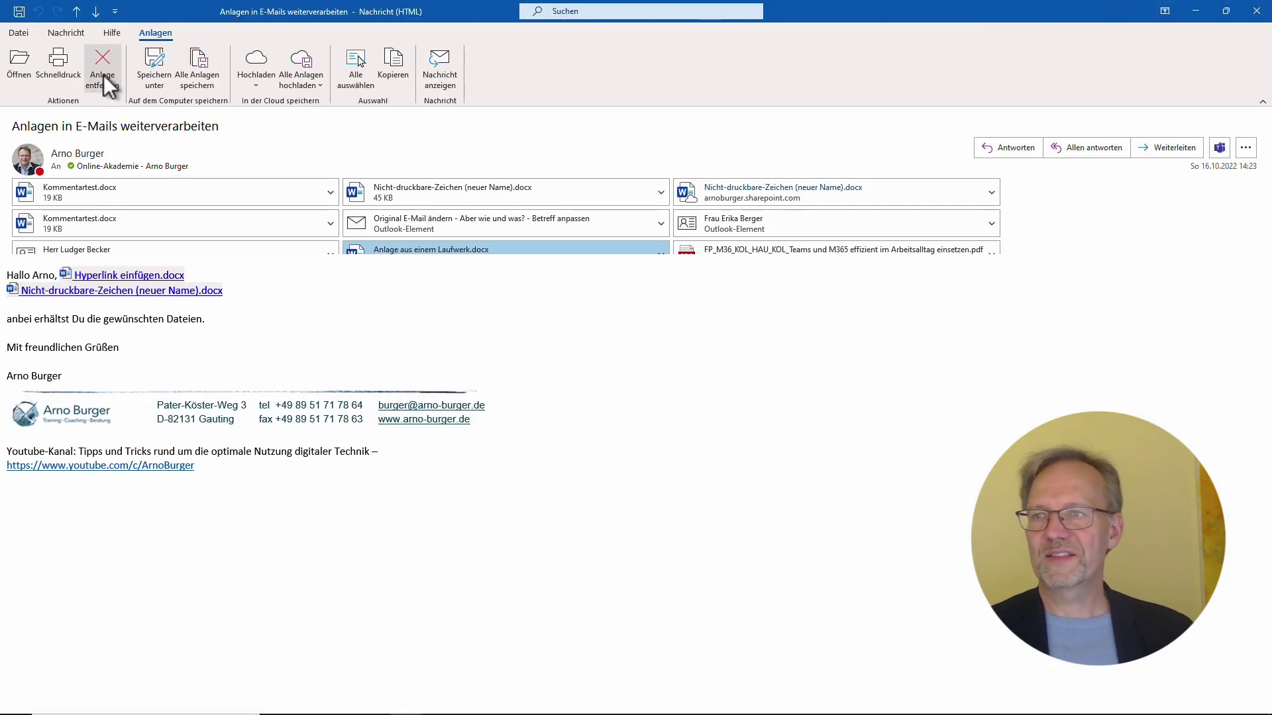
# - Forward the message and open "Anlage aus einem Laufwerk.docx" from the forwarding draft to check its text, closing the document again
pyautogui.click(67, 34)
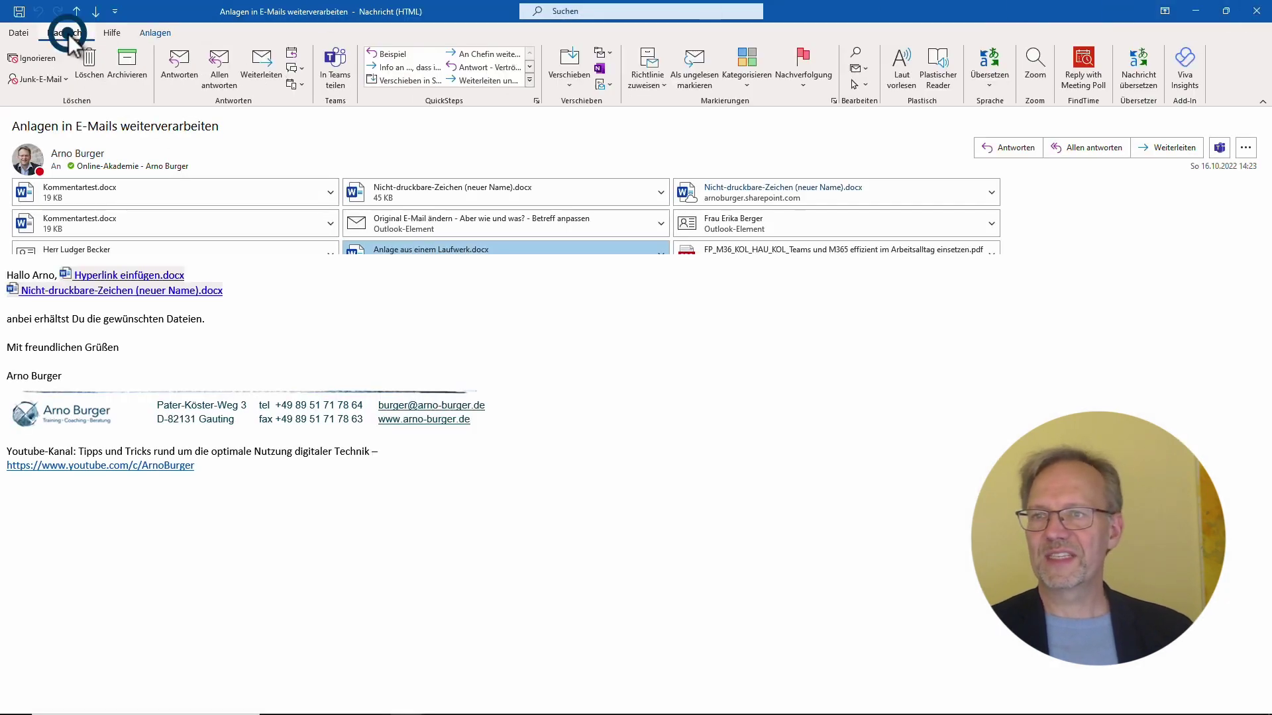
pyautogui.click(255, 70)
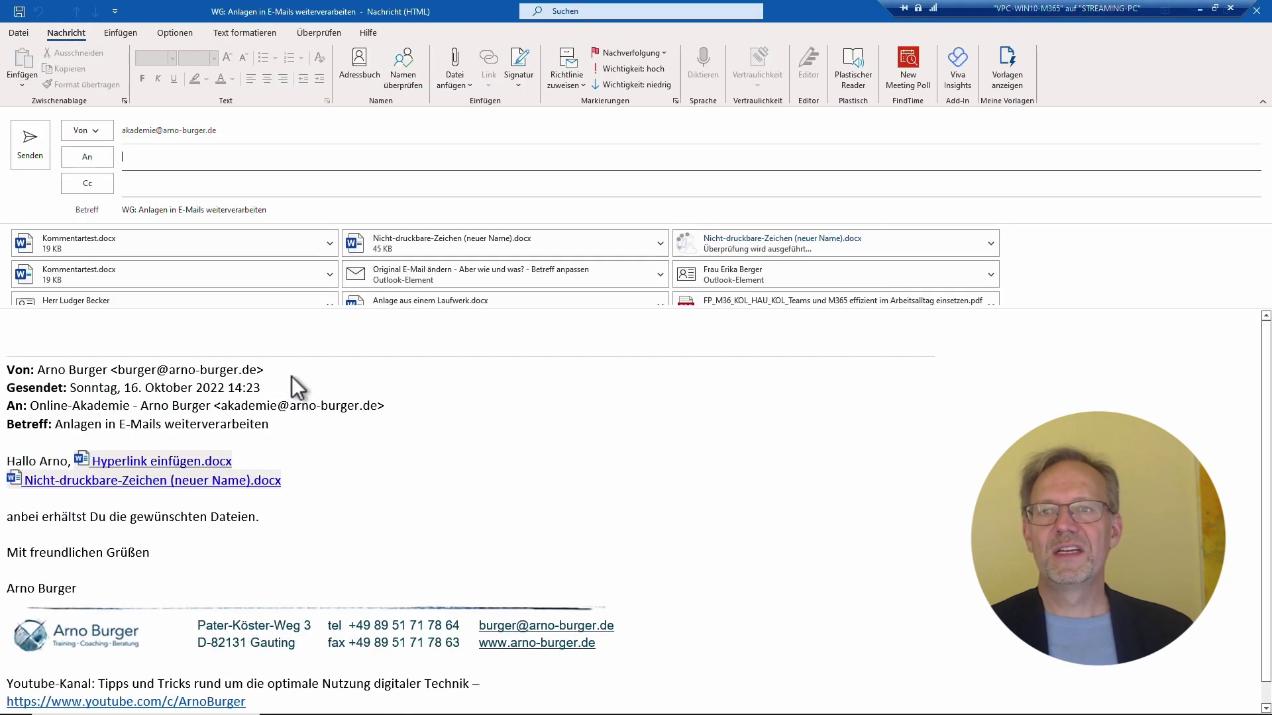
pyautogui.scroll(-1, 468, 296)
pyautogui.click(453, 289)
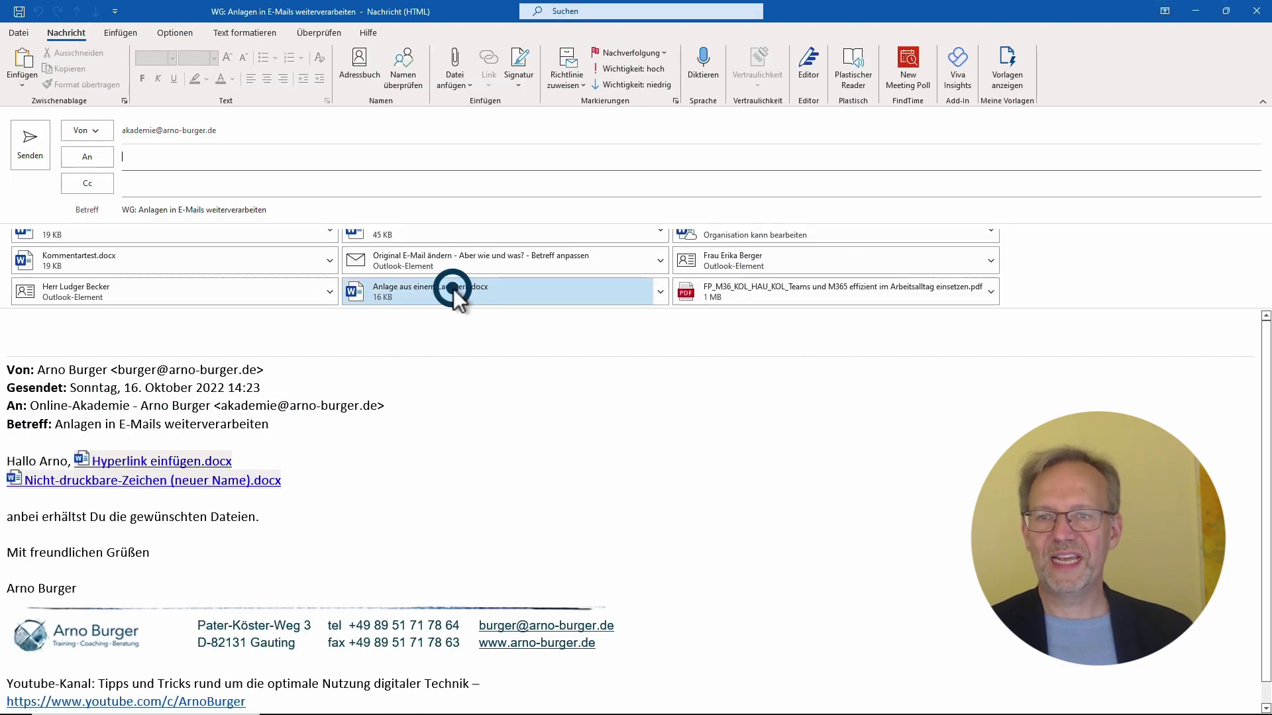
pyautogui.doubleClick(453, 288)
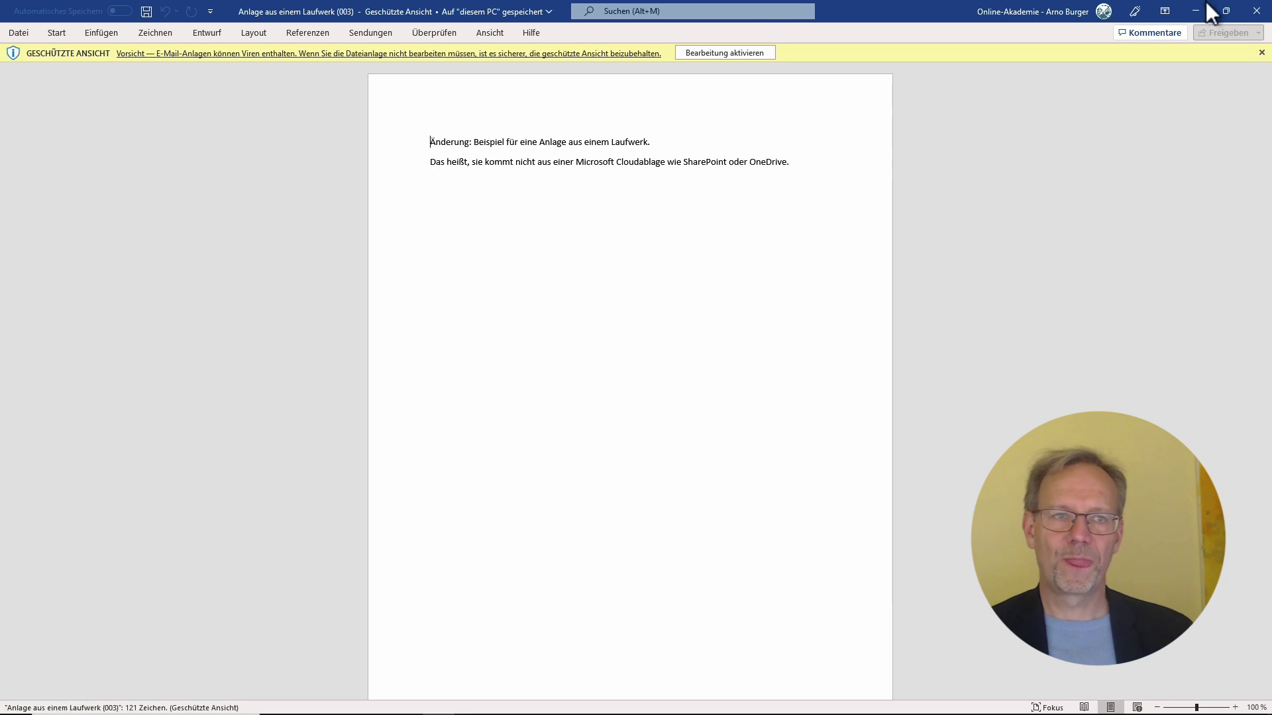
pyautogui.click(1257, 11)
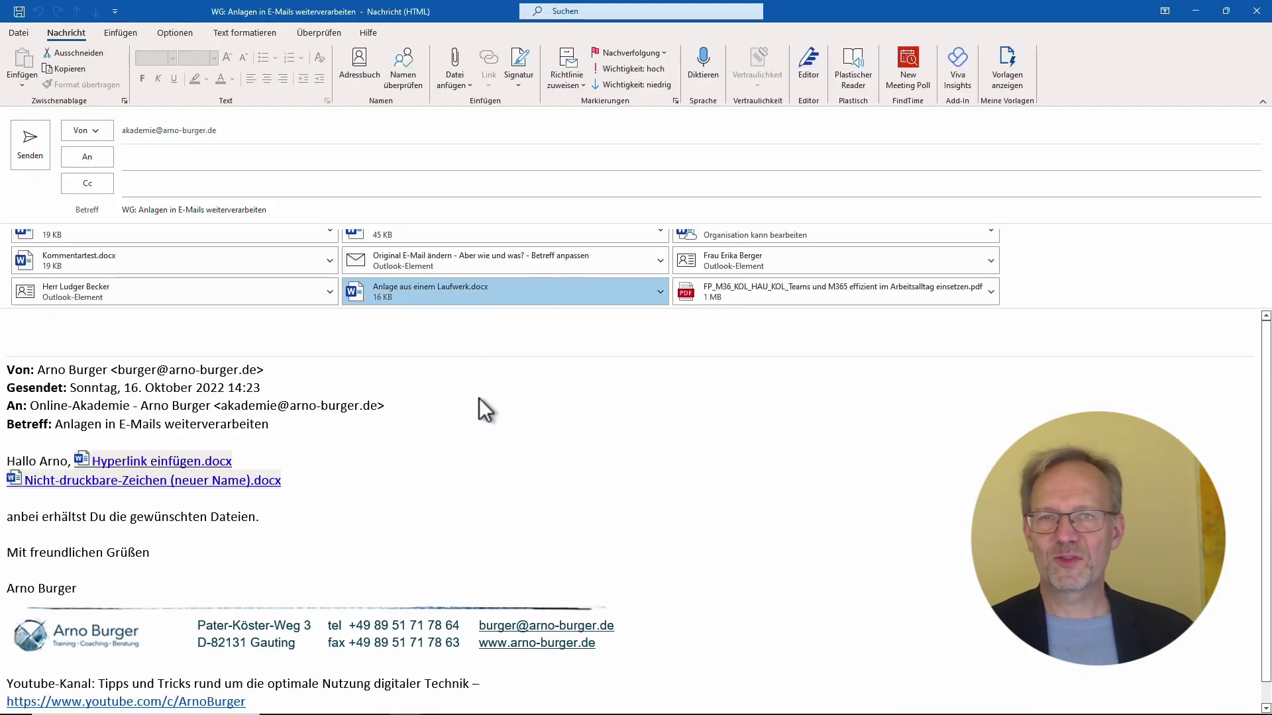